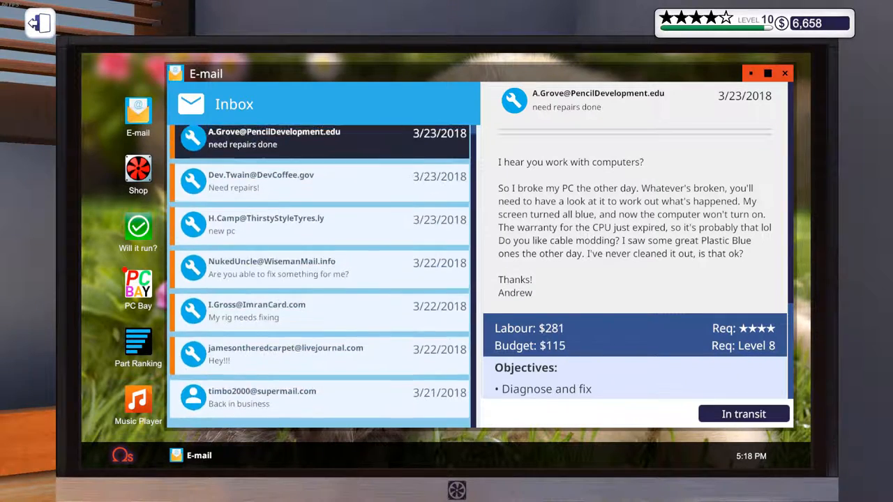
Step: Read the cheap blogging PC request email, then leave the workshop computer for the job board
{"action": "key", "text": "Down"}
{"action": "key", "text": "Down"}
{"action": "key", "text": "Down"}
{"action": "scroll", "coordinate": [634, 244], "scroll_direction": "down", "scroll_amount": 3}
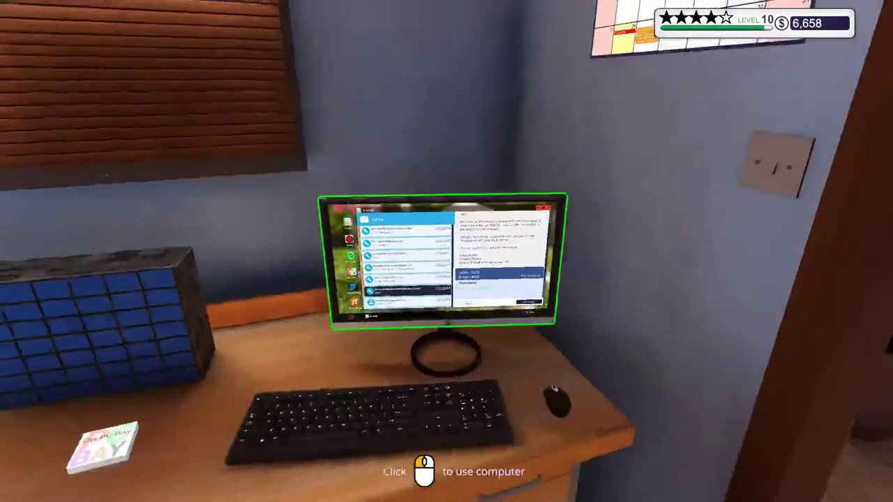
{"action": "left_click", "coordinate": [446, 251]}
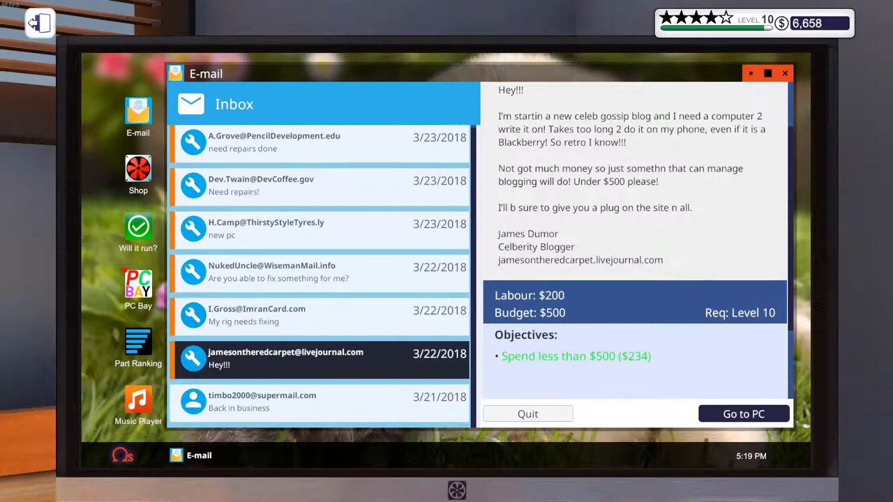
{"action": "scroll", "coordinate": [635, 209], "scroll_direction": "up", "scroll_amount": 2}
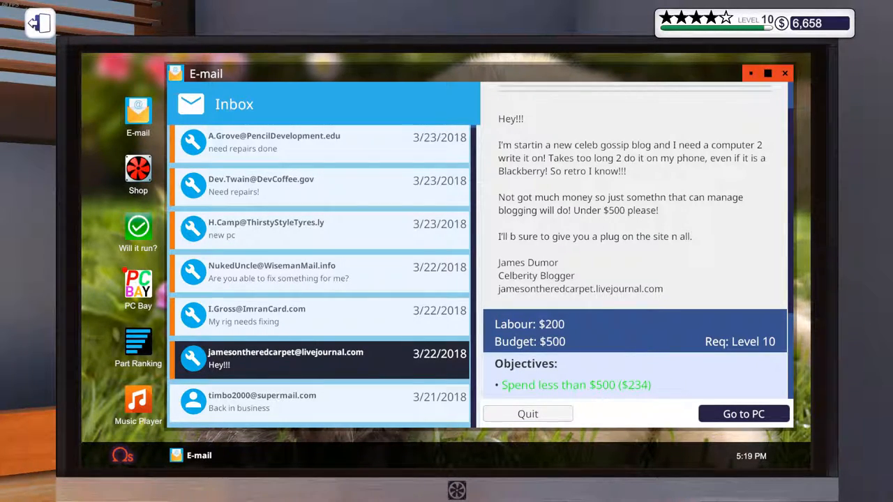
{"action": "scroll", "coordinate": [804, 423], "scroll_direction": "down", "scroll_amount": 1}
{"action": "key", "text": "Escape"}
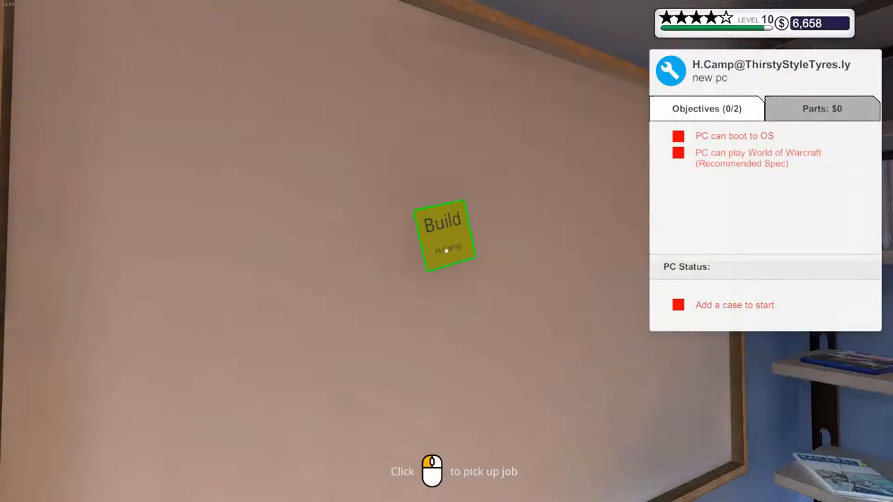
Step: Pick up the Build job note, set it on the empty desk and reopen the desk computer's e-mail
{"action": "left_click", "coordinate": [447, 251]}
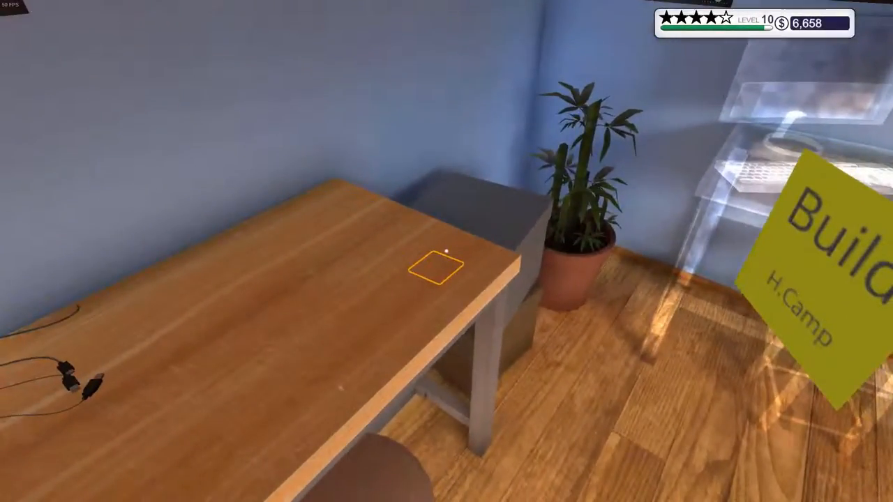
{"action": "left_click", "coordinate": [446, 251]}
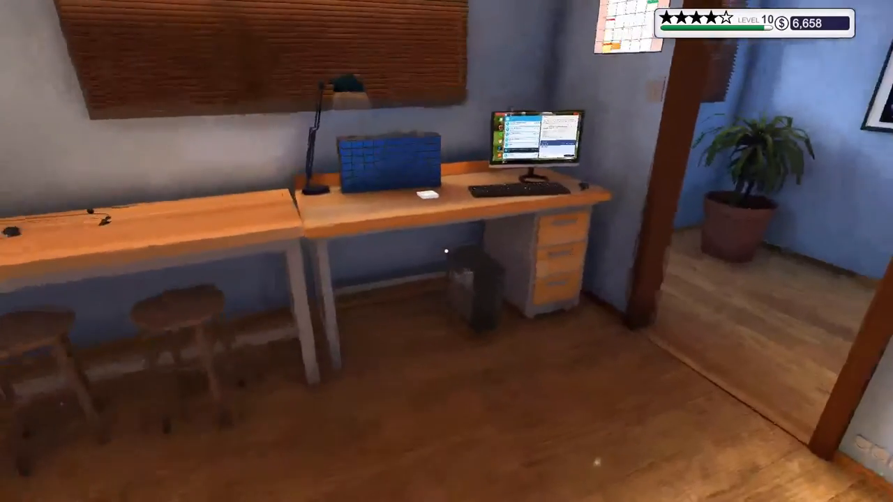
{"action": "left_click", "coordinate": [446, 251]}
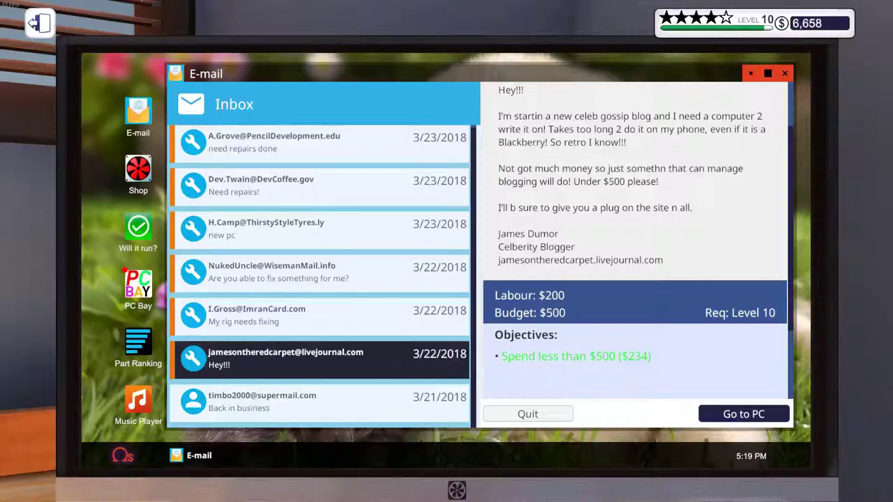
{"action": "scroll", "coordinate": [635, 244], "scroll_direction": "down", "scroll_amount": 1}
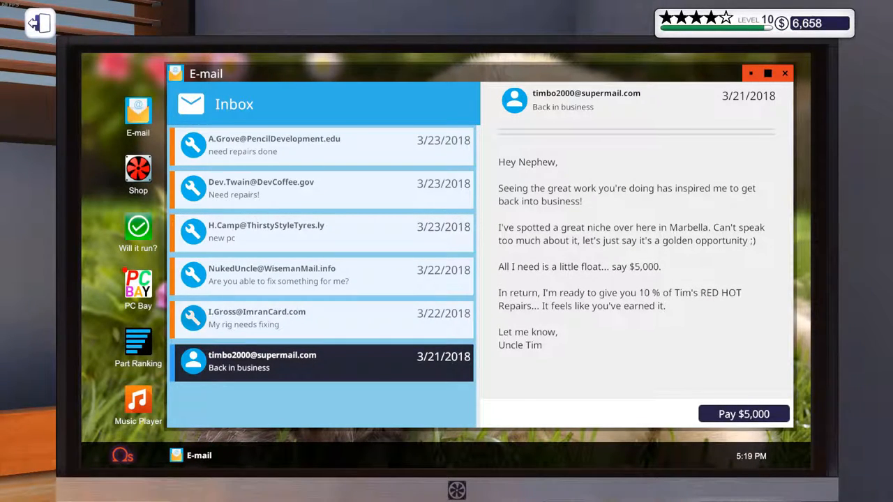
Step: Read the two rig-repair emails, then select the new PC build request email
{"action": "left_click", "coordinate": [193, 318]}
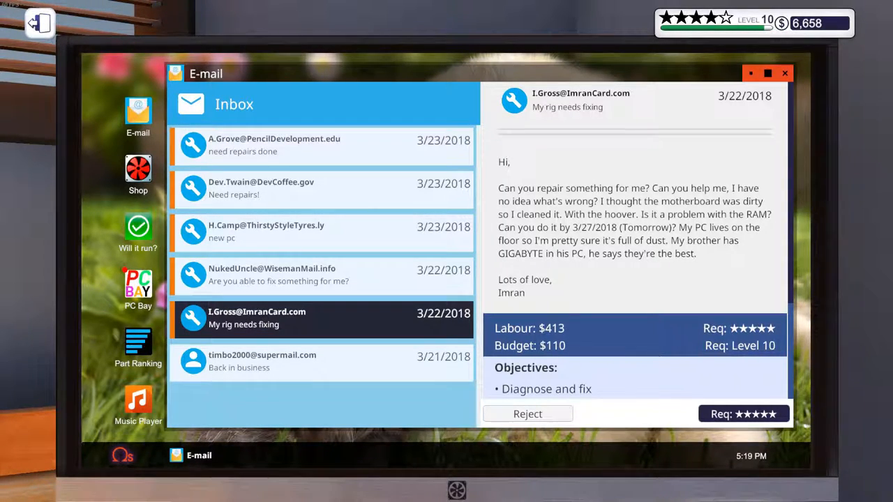
{"action": "left_click", "coordinate": [325, 274]}
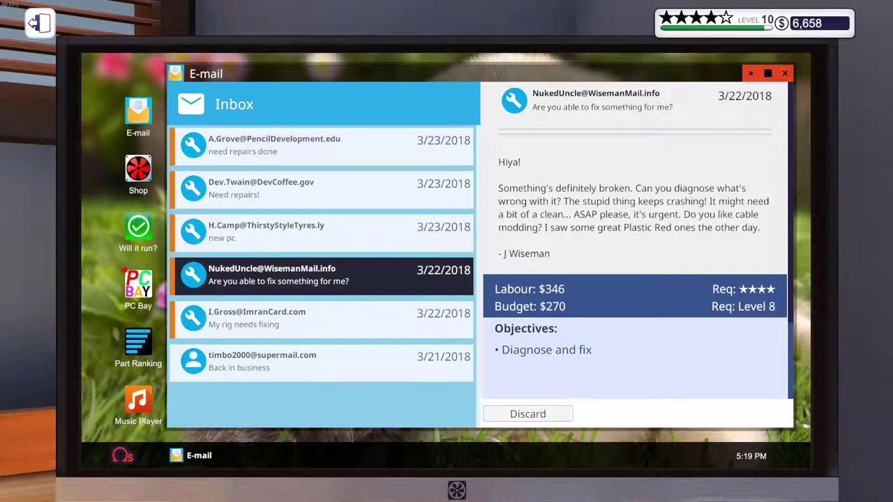
{"action": "key", "text": "Up"}
{"action": "key", "text": "Down"}
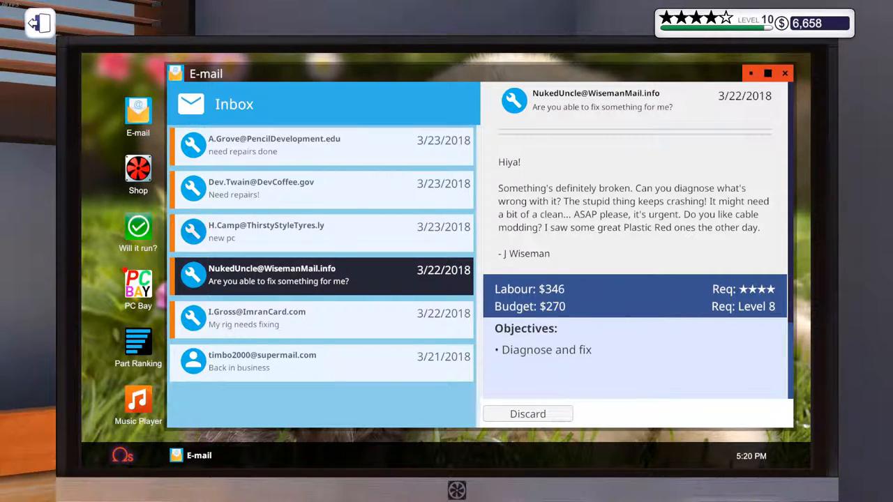
{"action": "key", "text": "Up"}
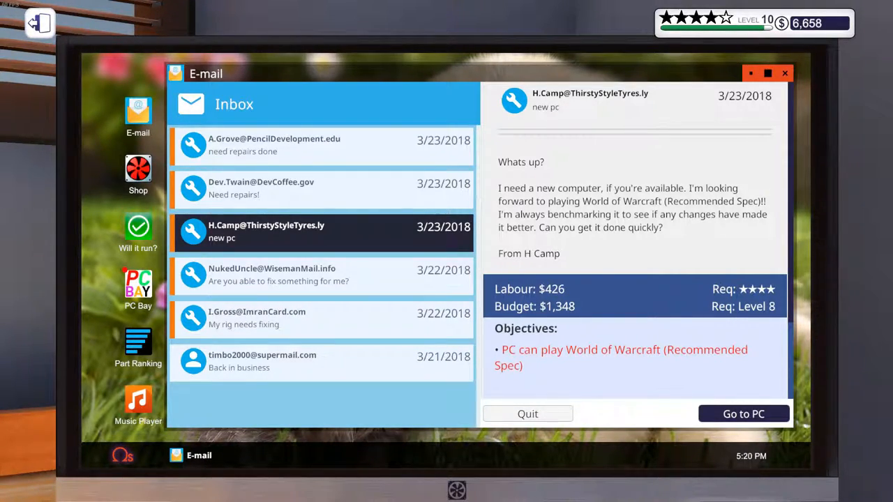
Step: Check World of Warcraft in Will it run? against its Recommended Spec requirements
{"action": "left_click", "coordinate": [137, 230]}
{"action": "scroll", "coordinate": [349, 265], "scroll_direction": "down", "scroll_amount": 1}
{"action": "scroll", "coordinate": [349, 265], "scroll_direction": "down", "scroll_amount": 1}
{"action": "scroll", "coordinate": [349, 265], "scroll_direction": "down", "scroll_amount": 3}
{"action": "scroll", "coordinate": [349, 265], "scroll_direction": "down", "scroll_amount": 2}
{"action": "scroll", "coordinate": [349, 265], "scroll_direction": "down", "scroll_amount": 2}
{"action": "scroll", "coordinate": [348, 265], "scroll_direction": "down", "scroll_amount": 2}
{"action": "scroll", "coordinate": [349, 265], "scroll_direction": "down", "scroll_amount": 1}
{"action": "scroll", "coordinate": [349, 265], "scroll_direction": "down", "scroll_amount": 1}
{"action": "left_click", "coordinate": [349, 401]}
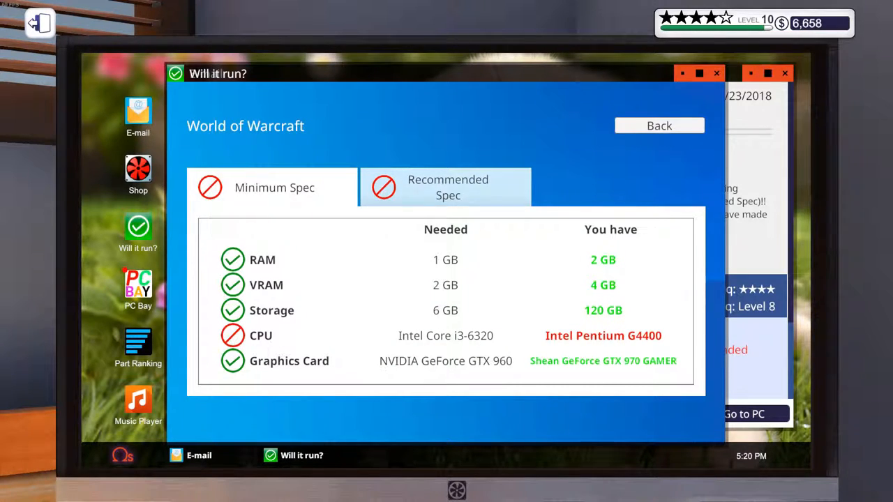
{"action": "left_click", "coordinate": [446, 187]}
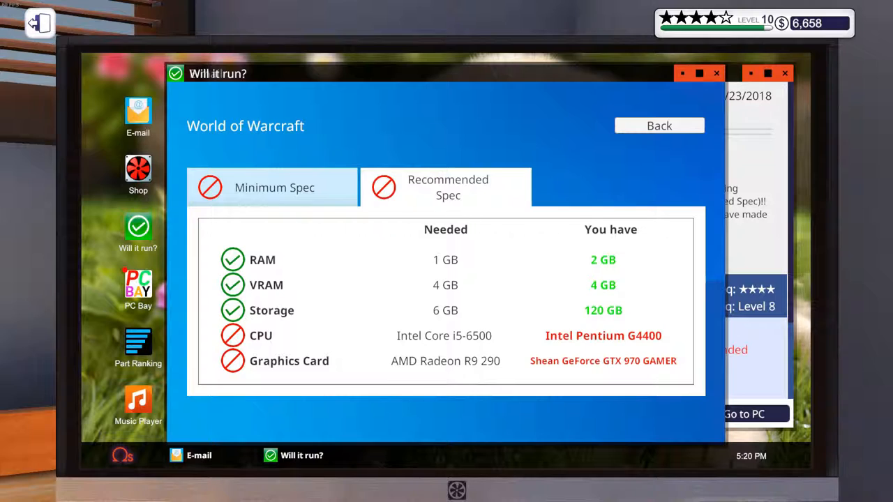
Step: Browse CPU/Processors in the shop, arranging its window beside the spec results
{"action": "left_click", "coordinate": [138, 176]}
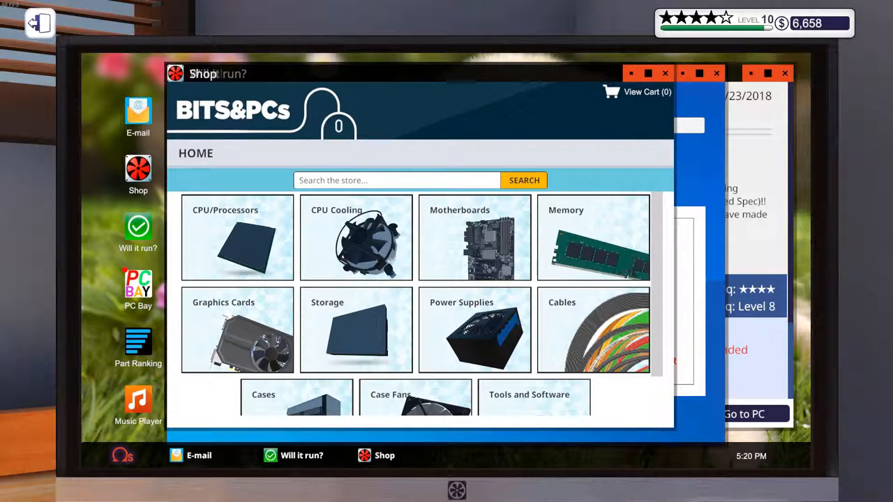
{"action": "left_click", "coordinate": [237, 238]}
{"action": "left_click_drag", "start_coordinate": [464, 74], "coordinate": [487, 431]}
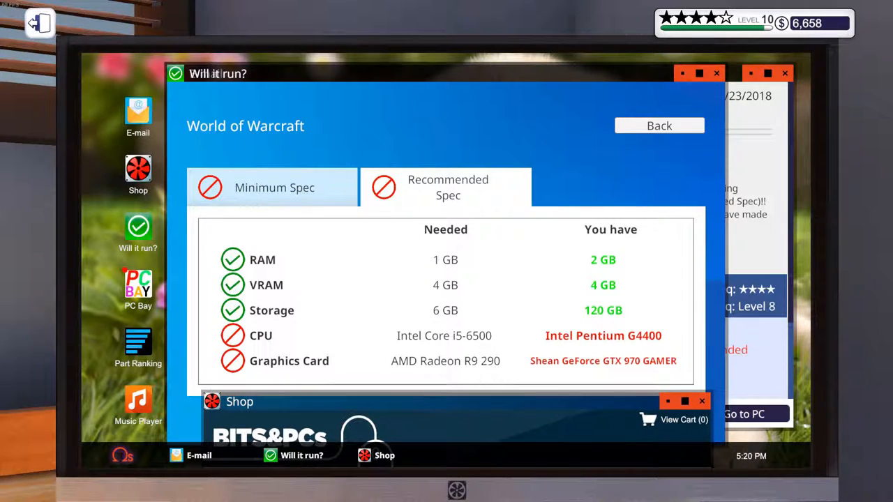
{"action": "left_click_drag", "start_coordinate": [433, 431], "coordinate": [405, 63]}
{"action": "left_click_drag", "start_coordinate": [321, 63], "coordinate": [310, 88]}
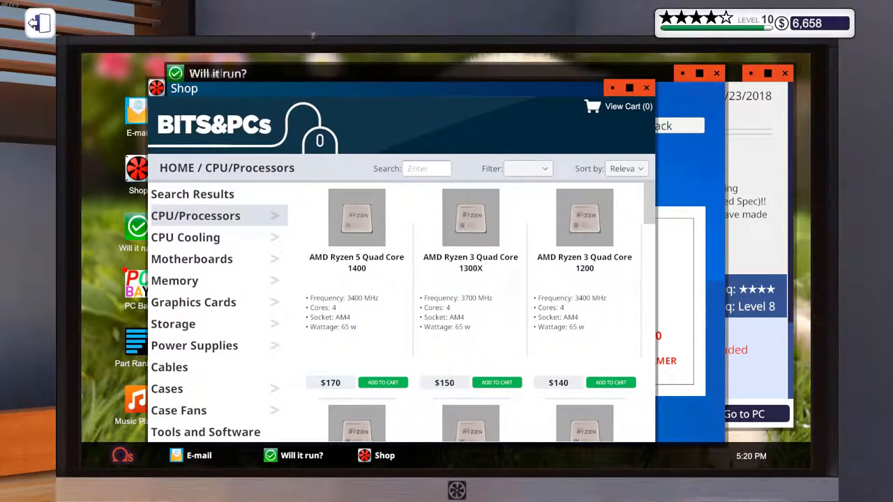
{"action": "scroll", "coordinate": [474, 314], "scroll_direction": "down", "scroll_amount": 3}
{"action": "scroll", "coordinate": [474, 314], "scroll_direction": "down", "scroll_amount": 3}
{"action": "scroll", "coordinate": [474, 314], "scroll_direction": "down", "scroll_amount": 3}
{"action": "scroll", "coordinate": [475, 314], "scroll_direction": "down", "scroll_amount": 3}
{"action": "scroll", "coordinate": [474, 314], "scroll_direction": "down", "scroll_amount": 3}
{"action": "scroll", "coordinate": [474, 314], "scroll_direction": "down", "scroll_amount": 3}
{"action": "scroll", "coordinate": [475, 314], "scroll_direction": "down", "scroll_amount": 3}
{"action": "scroll", "coordinate": [474, 314], "scroll_direction": "down", "scroll_amount": 3}
{"action": "scroll", "coordinate": [474, 314], "scroll_direction": "down", "scroll_amount": 3}
{"action": "scroll", "coordinate": [475, 314], "scroll_direction": "down", "scroll_amount": 3}
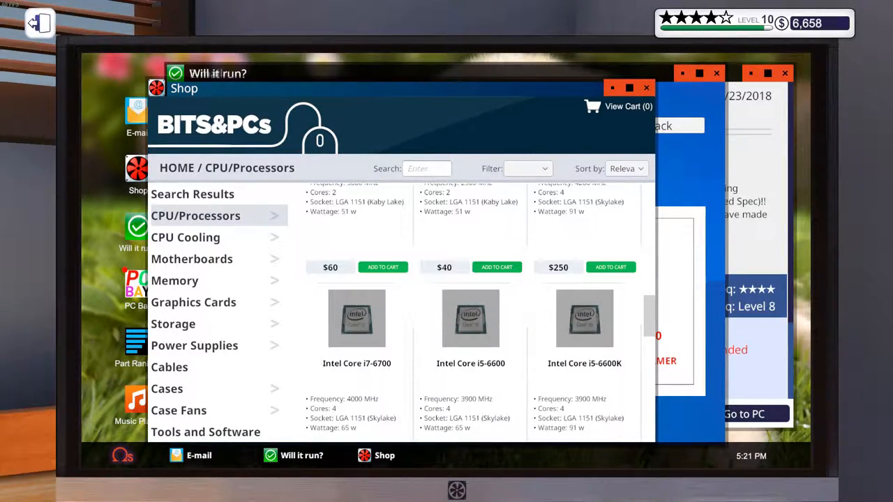
{"action": "scroll", "coordinate": [474, 314], "scroll_direction": "down", "scroll_amount": 2}
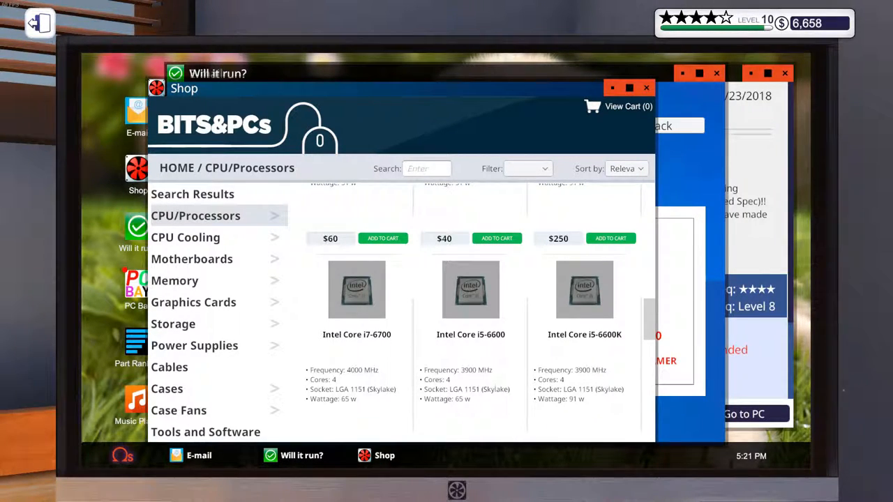
{"action": "mouse_move", "coordinate": [348, 88]}
{"action": "left_mouse_down"}
{"action": "mouse_move", "coordinate": [413, 328]}
{"action": "mouse_move", "coordinate": [401, 157]}
{"action": "mouse_move", "coordinate": [401, 387]}
{"action": "mouse_move", "coordinate": [401, 157]}
{"action": "left_mouse_up"}
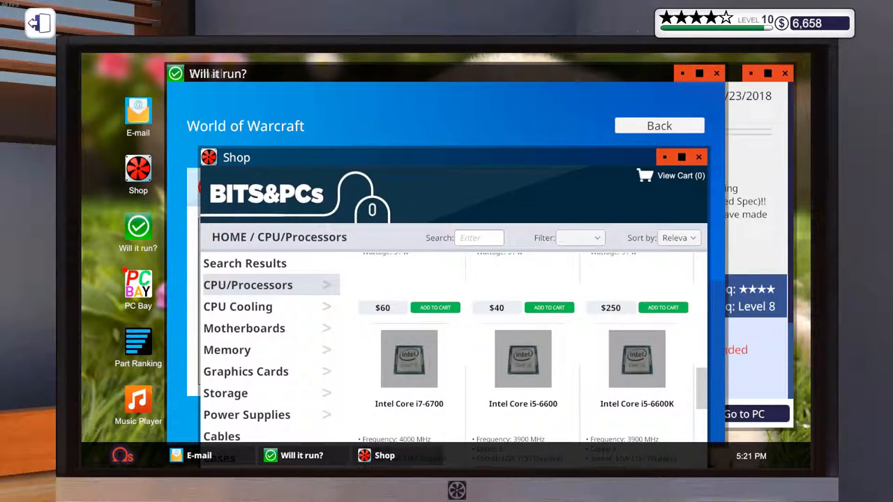
Step: Maximize the e-mail and spec checker windows, then return to the processor shop
{"action": "left_click", "coordinate": [199, 456]}
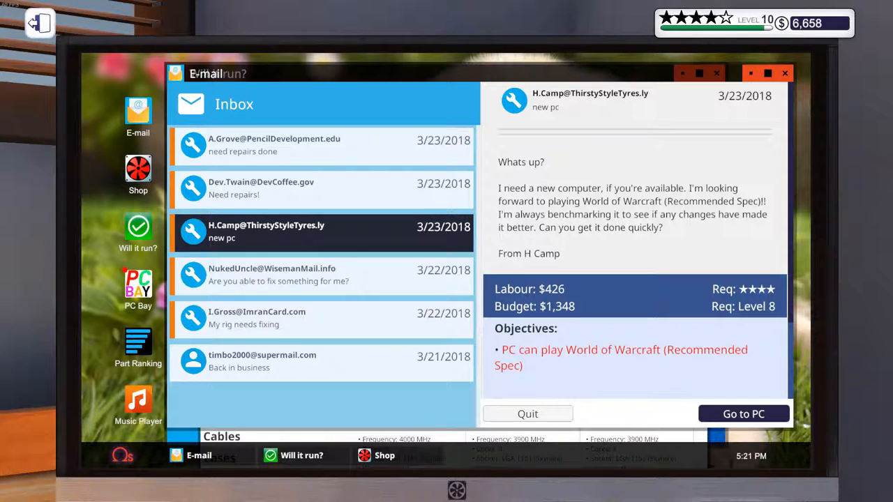
{"action": "left_click", "coordinate": [768, 73]}
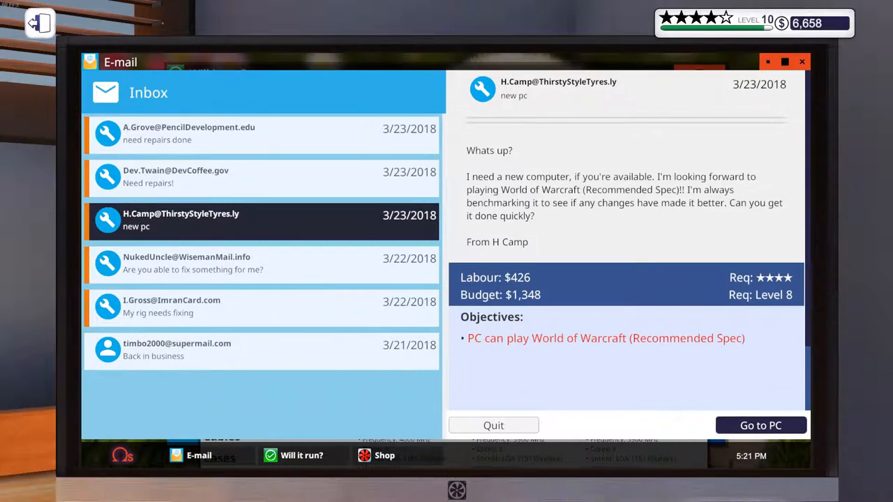
{"action": "left_click", "coordinate": [301, 456]}
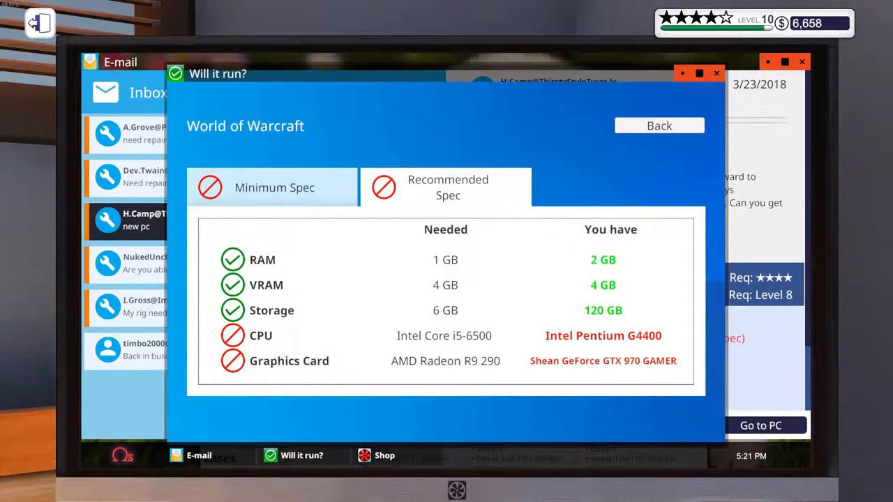
{"action": "left_click", "coordinate": [699, 73]}
{"action": "left_click", "coordinate": [380, 456]}
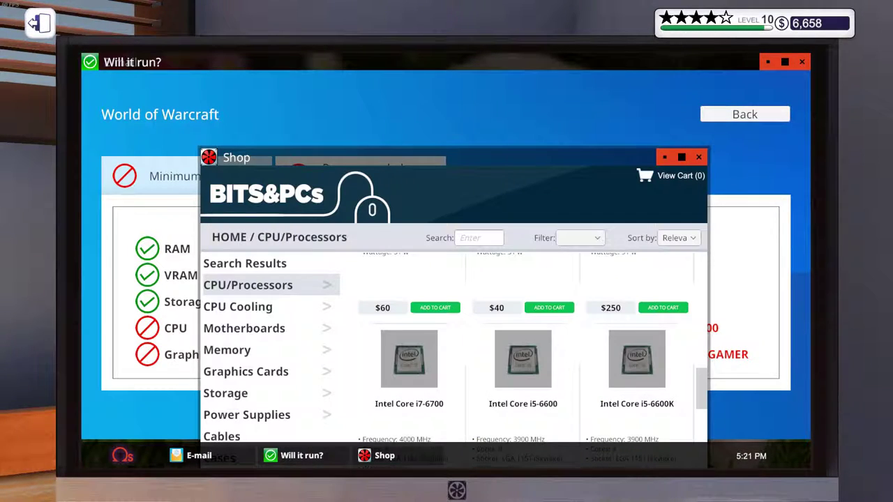
{"action": "left_click_drag", "start_coordinate": [432, 157], "coordinate": [409, 86]}
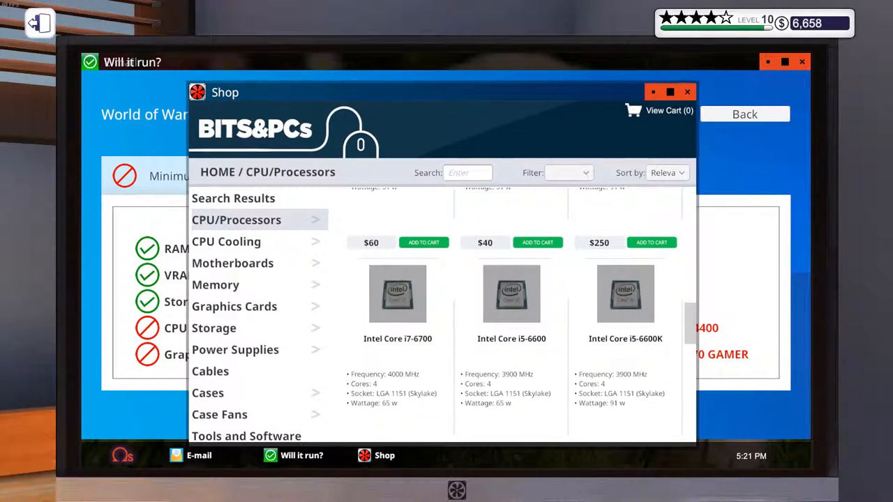
{"action": "scroll", "coordinate": [499, 314], "scroll_direction": "down", "scroll_amount": 3}
{"action": "scroll", "coordinate": [499, 313], "scroll_direction": "down", "scroll_amount": 2}
{"action": "scroll", "coordinate": [499, 313], "scroll_direction": "down", "scroll_amount": 3}
{"action": "scroll", "coordinate": [499, 314], "scroll_direction": "down", "scroll_amount": 1}
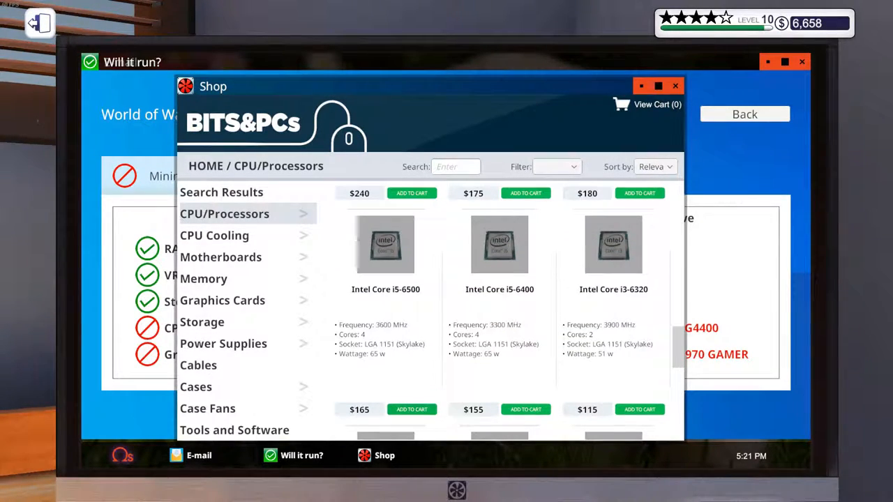
{"action": "scroll", "coordinate": [499, 314], "scroll_direction": "up", "scroll_amount": 2}
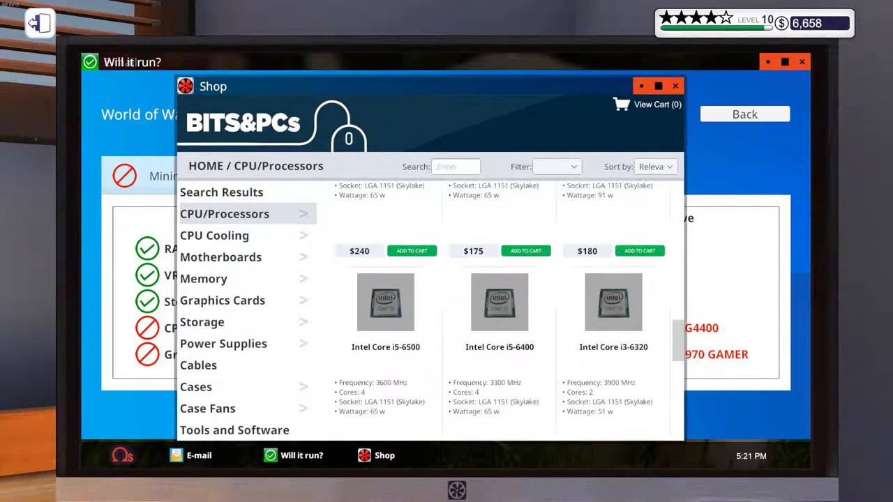
{"action": "scroll", "coordinate": [498, 314], "scroll_direction": "up", "scroll_amount": 1}
{"action": "scroll", "coordinate": [499, 314], "scroll_direction": "up", "scroll_amount": 2}
{"action": "scroll", "coordinate": [499, 314], "scroll_direction": "up", "scroll_amount": 1}
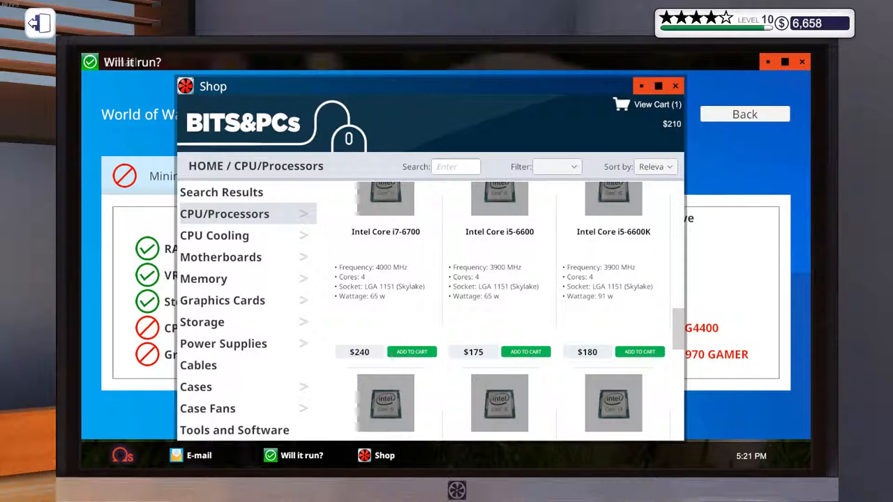
Step: Add a $50 ARCTIC Freezer 33 cooler from CPU Cooling to the cart, totalling $260
{"action": "left_click", "coordinate": [214, 235]}
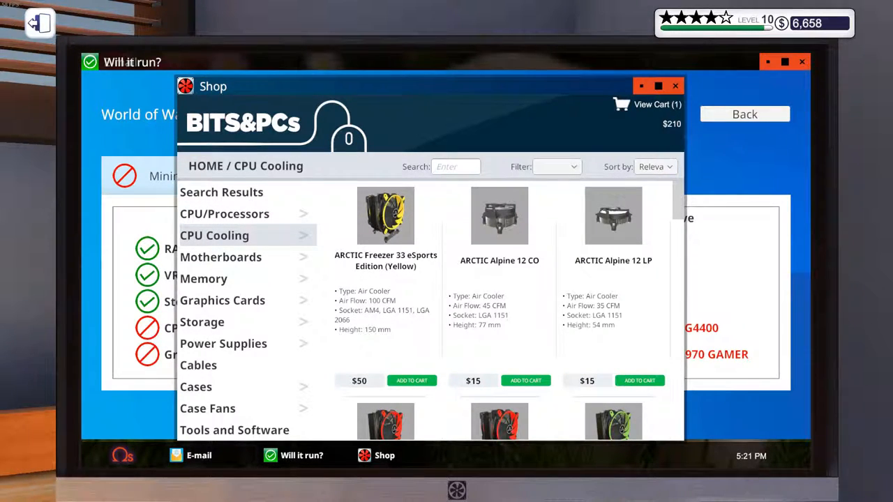
{"action": "scroll", "coordinate": [499, 307], "scroll_direction": "down", "scroll_amount": 5}
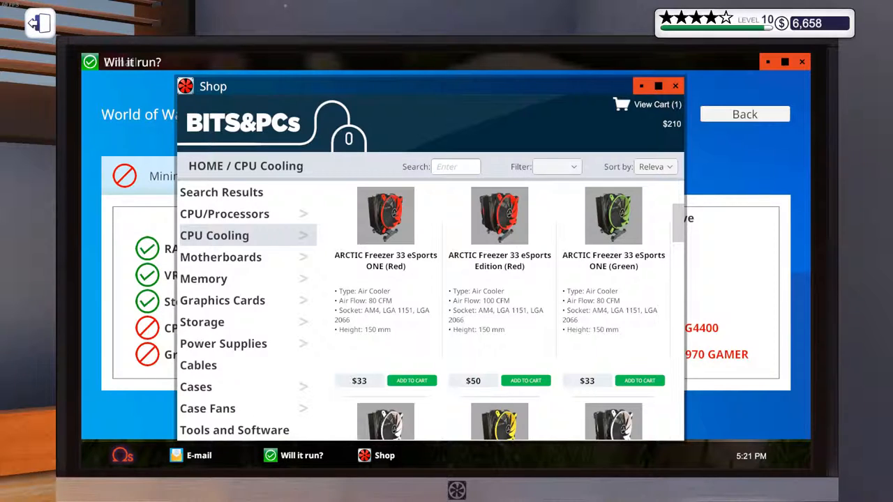
{"action": "left_click", "coordinate": [525, 381]}
{"action": "scroll", "coordinate": [500, 314], "scroll_direction": "down", "scroll_amount": 2}
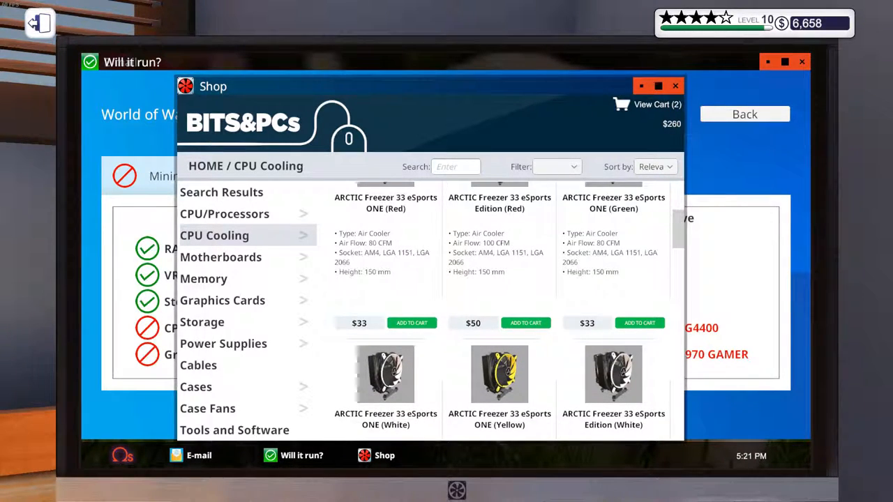
Step: Browse Motherboards, view the EVGA Z270 Classified K, then add the $175 MSI Z270 Gaming Pro Carbon
{"action": "left_click", "coordinate": [220, 257]}
{"action": "scroll", "coordinate": [499, 314], "scroll_direction": "down", "scroll_amount": 1}
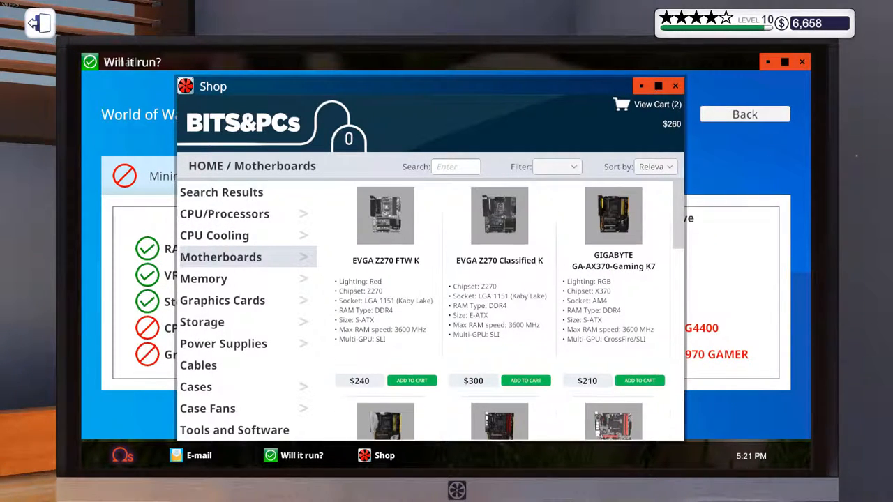
{"action": "scroll", "coordinate": [499, 314], "scroll_direction": "down", "scroll_amount": 1}
{"action": "scroll", "coordinate": [500, 314], "scroll_direction": "down", "scroll_amount": 1}
{"action": "scroll", "coordinate": [500, 314], "scroll_direction": "down", "scroll_amount": 1}
{"action": "scroll", "coordinate": [499, 314], "scroll_direction": "down", "scroll_amount": 1}
{"action": "left_click", "coordinate": [658, 86]}
{"action": "scroll", "coordinate": [500, 314], "scroll_direction": "down", "scroll_amount": 2}
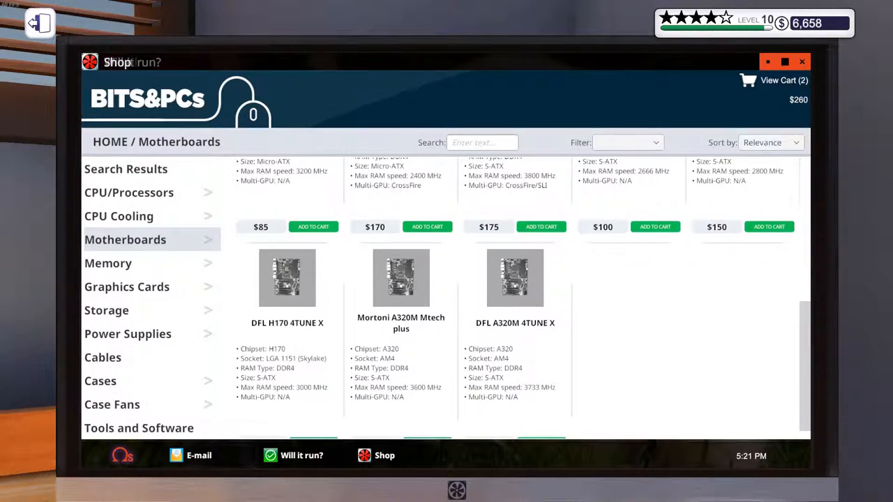
{"action": "scroll", "coordinate": [499, 314], "scroll_direction": "up", "scroll_amount": 3}
{"action": "scroll", "coordinate": [500, 314], "scroll_direction": "down", "scroll_amount": 1}
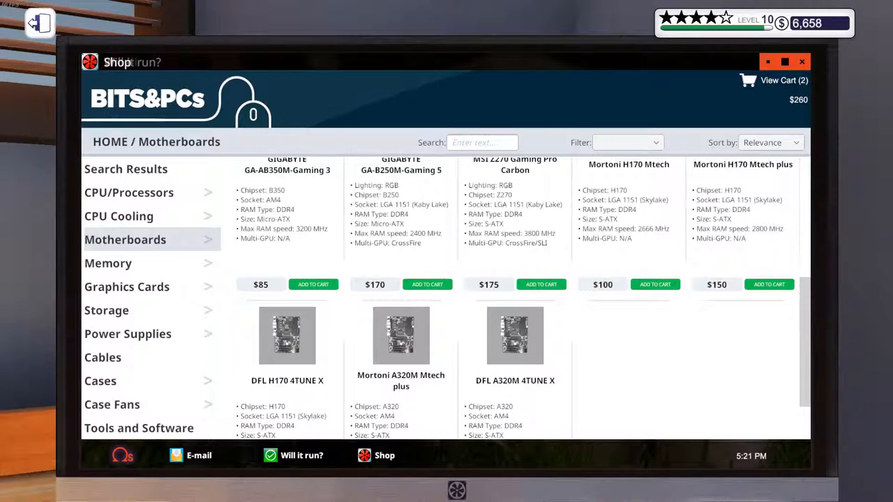
{"action": "scroll", "coordinate": [499, 314], "scroll_direction": "down", "scroll_amount": 1}
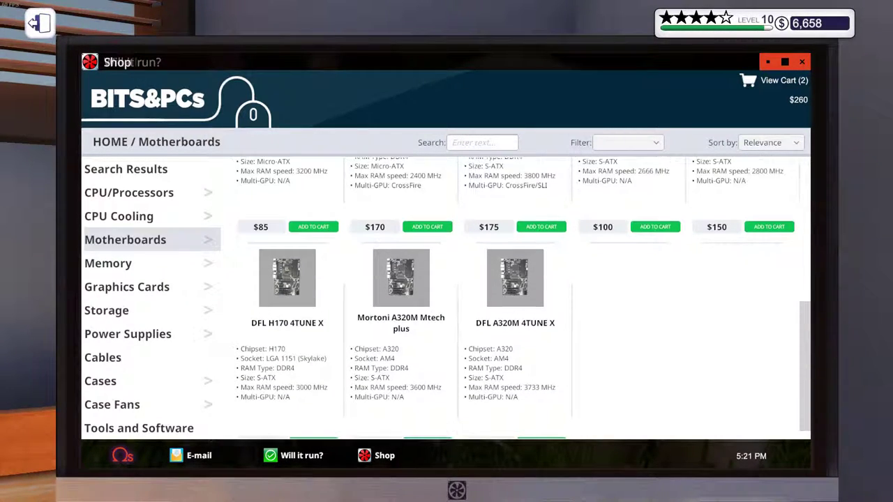
{"action": "scroll", "coordinate": [516, 300], "scroll_direction": "up", "scroll_amount": 1}
{"action": "scroll", "coordinate": [517, 300], "scroll_direction": "up", "scroll_amount": 1}
{"action": "scroll", "coordinate": [516, 300], "scroll_direction": "up", "scroll_amount": 1}
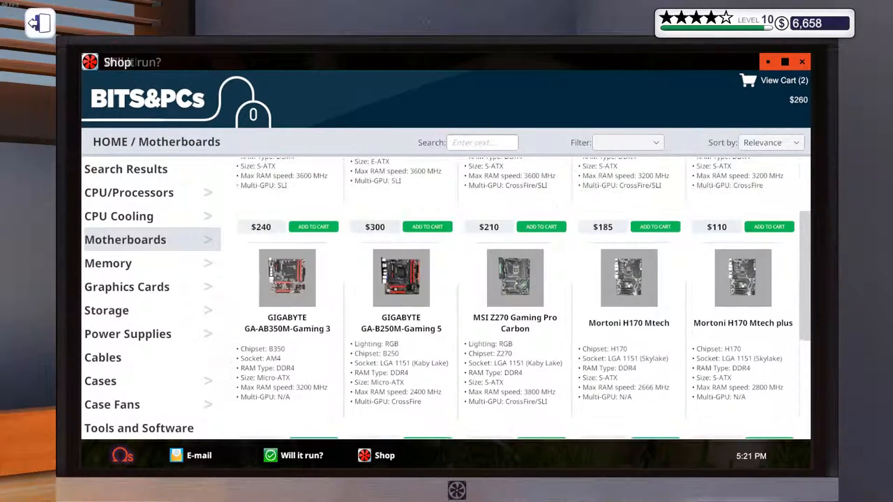
{"action": "scroll", "coordinate": [516, 300], "scroll_direction": "up", "scroll_amount": 1}
{"action": "scroll", "coordinate": [516, 300], "scroll_direction": "up", "scroll_amount": 2}
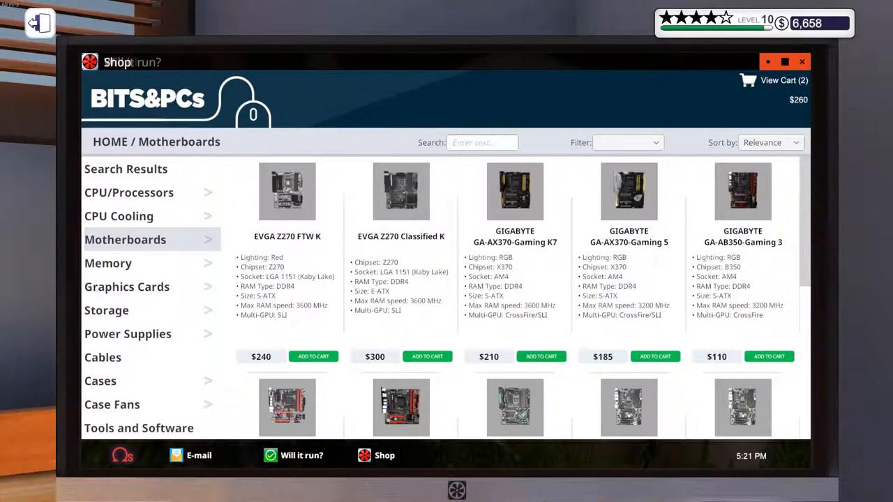
{"action": "scroll", "coordinate": [516, 300], "scroll_direction": "down", "scroll_amount": 1}
{"action": "scroll", "coordinate": [516, 299], "scroll_direction": "up", "scroll_amount": 1}
{"action": "left_click", "coordinate": [402, 191]}
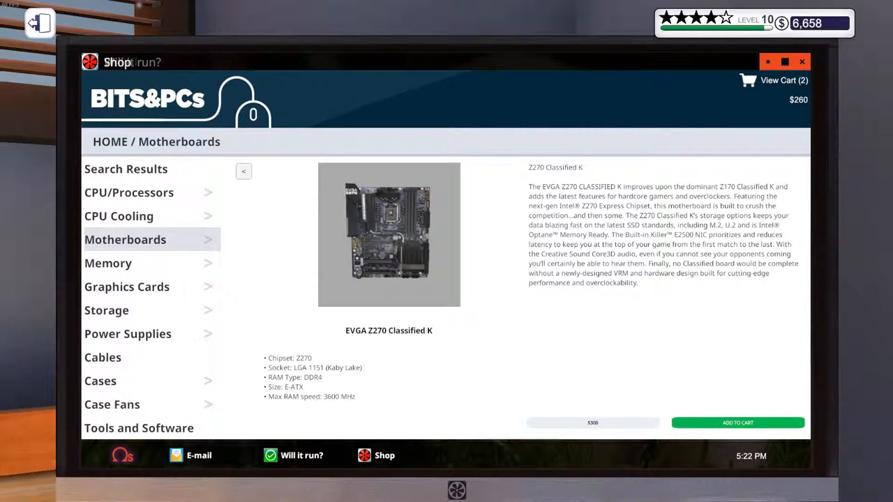
{"action": "left_click", "coordinate": [243, 171]}
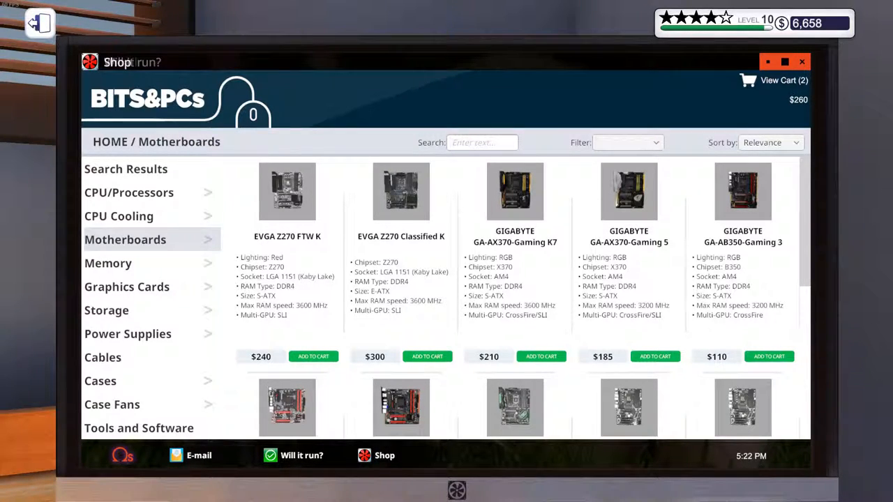
{"action": "scroll", "coordinate": [516, 293], "scroll_direction": "down", "scroll_amount": 1}
{"action": "scroll", "coordinate": [516, 293], "scroll_direction": "down", "scroll_amount": 1}
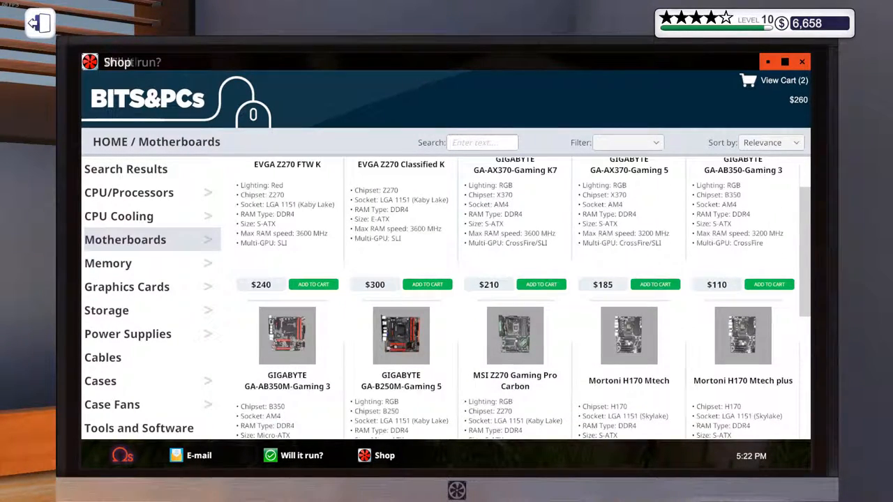
{"action": "scroll", "coordinate": [517, 293], "scroll_direction": "down", "scroll_amount": 2}
{"action": "scroll", "coordinate": [517, 293], "scroll_direction": "down", "scroll_amount": 1}
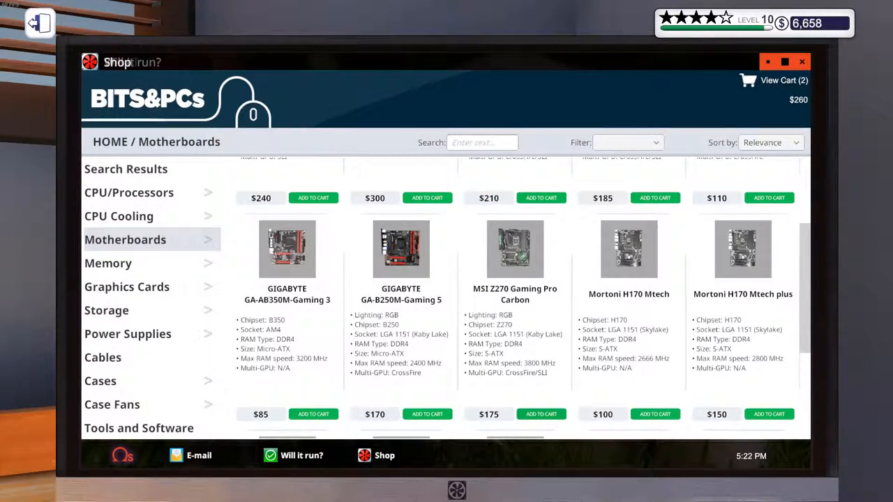
{"action": "left_click", "coordinate": [542, 415]}
Step: List the Memory modules for sale, rechecking the World of Warcraft spec requirements
{"action": "left_click", "coordinate": [108, 263]}
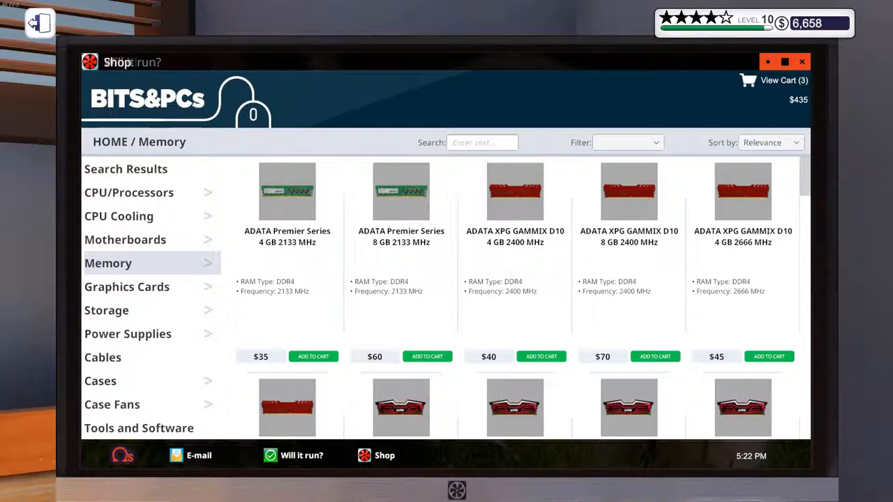
{"action": "left_click", "coordinate": [294, 455]}
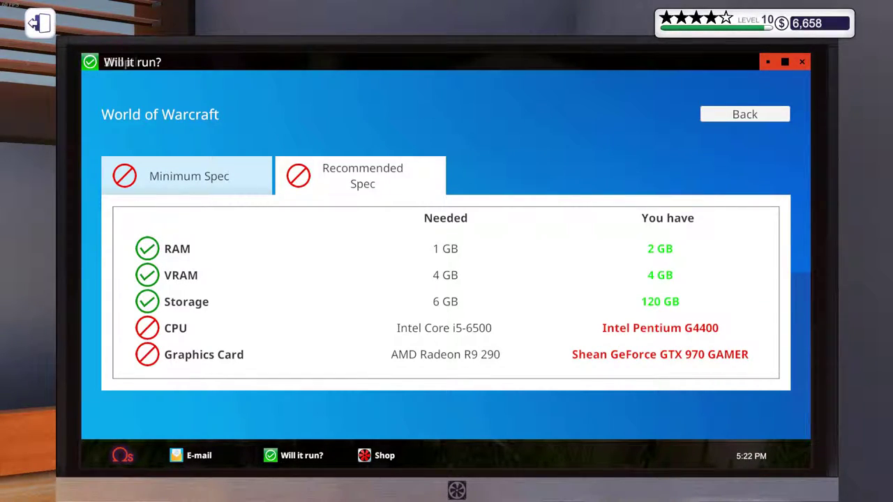
{"action": "left_click", "coordinate": [377, 456]}
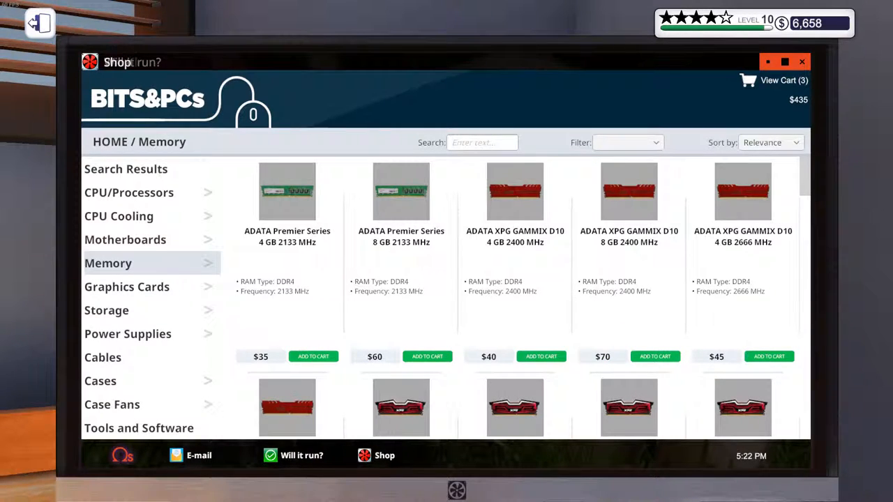
Step: Add the $70 ADATA XPG GAMMIX D10 8 GB 2400 MHz memory and list graphics cards
{"action": "left_click", "coordinate": [655, 356]}
{"action": "left_click", "coordinate": [127, 287]}
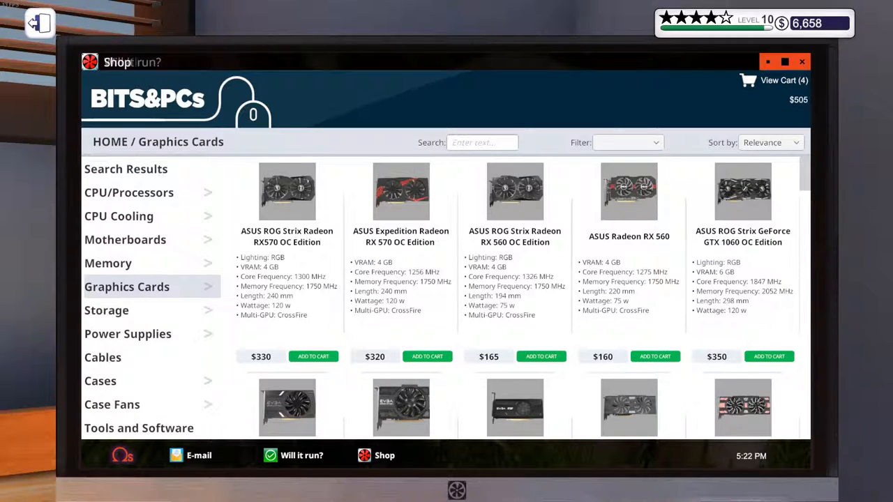
{"action": "left_click", "coordinate": [301, 455]}
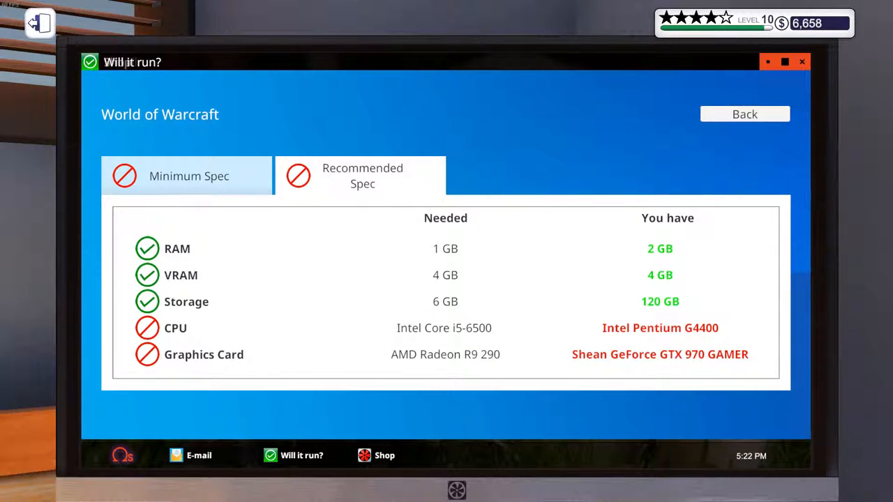
{"action": "left_click", "coordinate": [384, 455]}
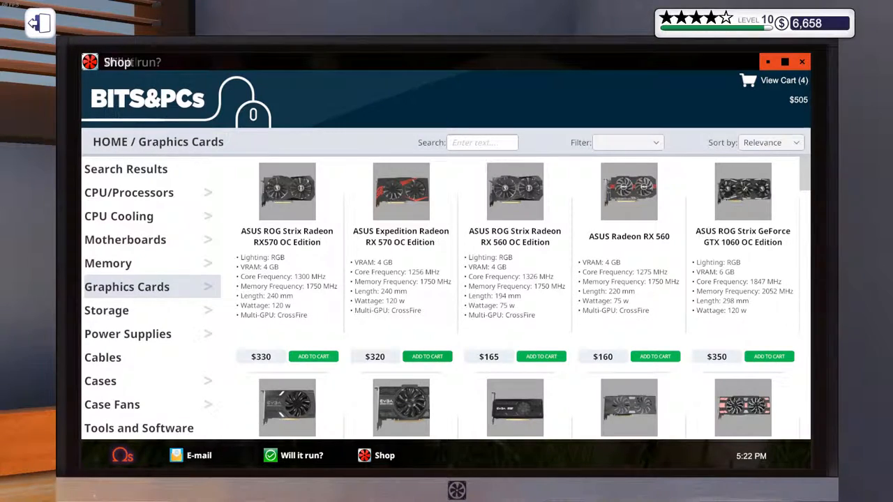
Step: Search the graphics cards for 'amd', rechecking which card the game needs
{"action": "left_click", "coordinate": [482, 143]}
{"action": "type", "text": "amd"}
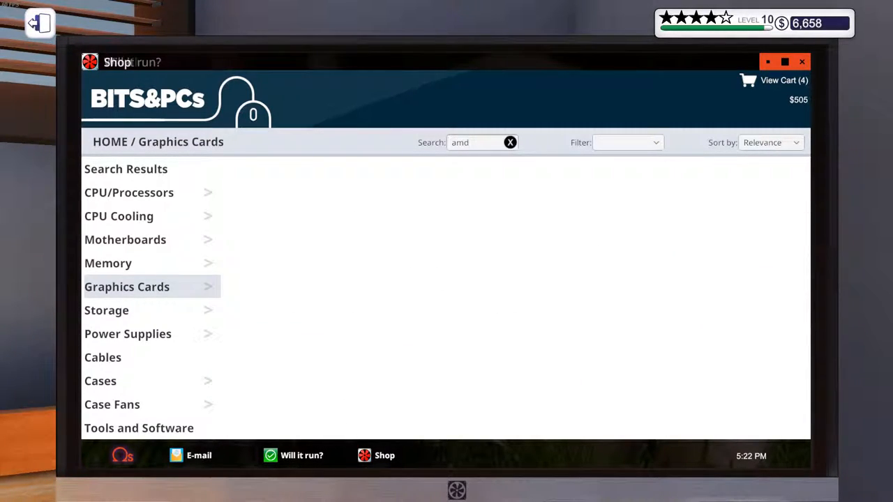
{"action": "left_click", "coordinate": [293, 455]}
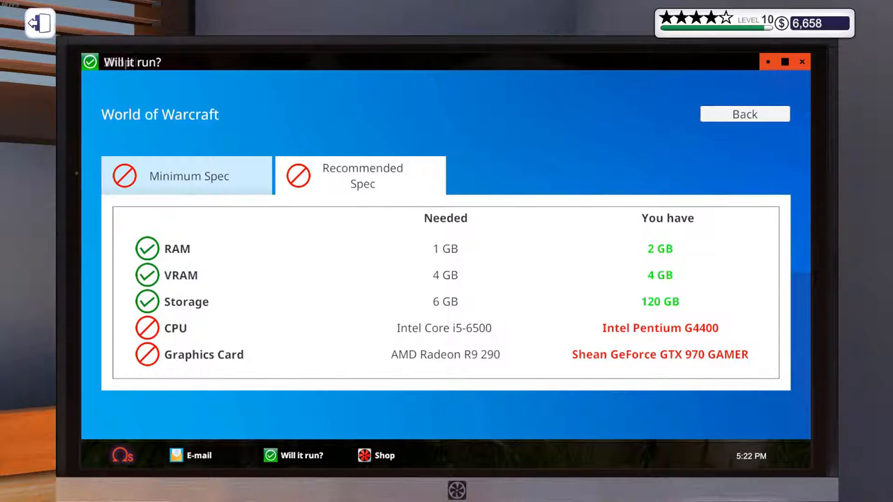
{"action": "left_click", "coordinate": [377, 456]}
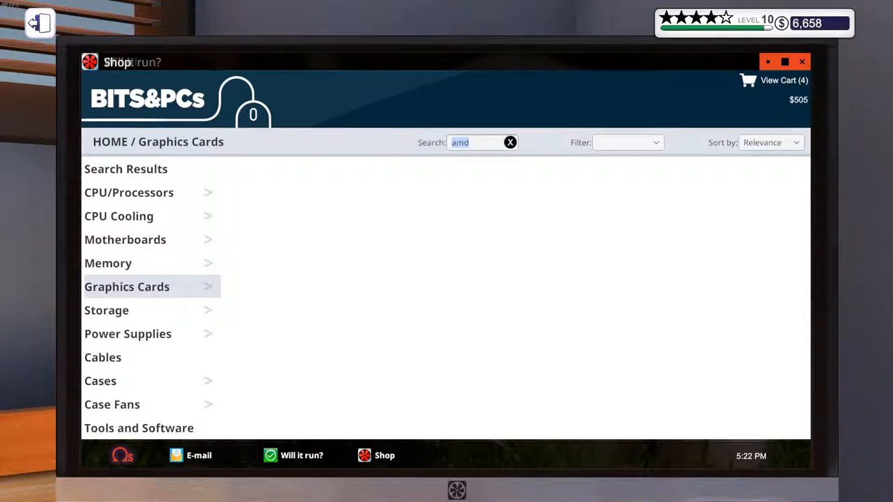
{"action": "type", "text": "AM"}
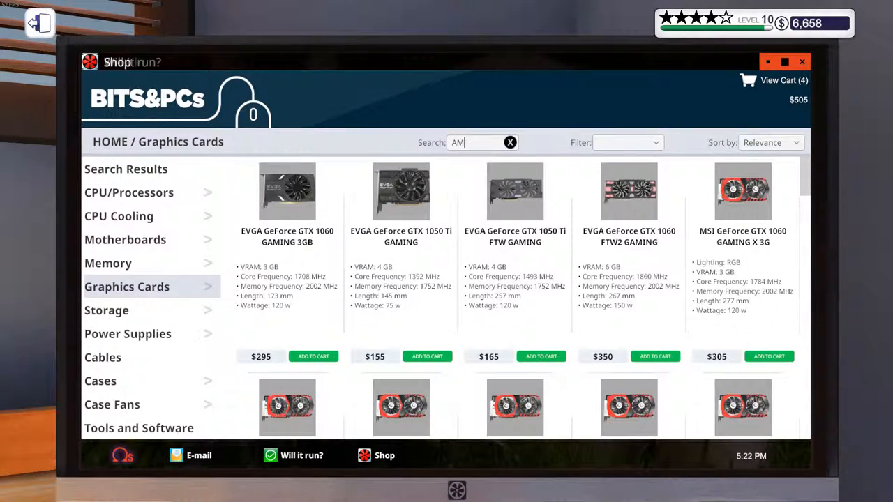
{"action": "type", "text": "D"}
Step: Change the search to 'rad' and add the $350 MSI Radeon graphics card, totalling $855
{"action": "key", "text": "BackSpace"}
{"action": "scroll", "coordinate": [517, 293], "scroll_direction": "down", "scroll_amount": 3}
{"action": "scroll", "coordinate": [517, 293], "scroll_direction": "down", "scroll_amount": 3}
{"action": "scroll", "coordinate": [517, 293], "scroll_direction": "down", "scroll_amount": 2}
{"action": "scroll", "coordinate": [516, 293], "scroll_direction": "down", "scroll_amount": 2}
{"action": "scroll", "coordinate": [517, 293], "scroll_direction": "down", "scroll_amount": 2}
{"action": "scroll", "coordinate": [516, 293], "scroll_direction": "down", "scroll_amount": 2}
{"action": "scroll", "coordinate": [517, 293], "scroll_direction": "down", "scroll_amount": 2}
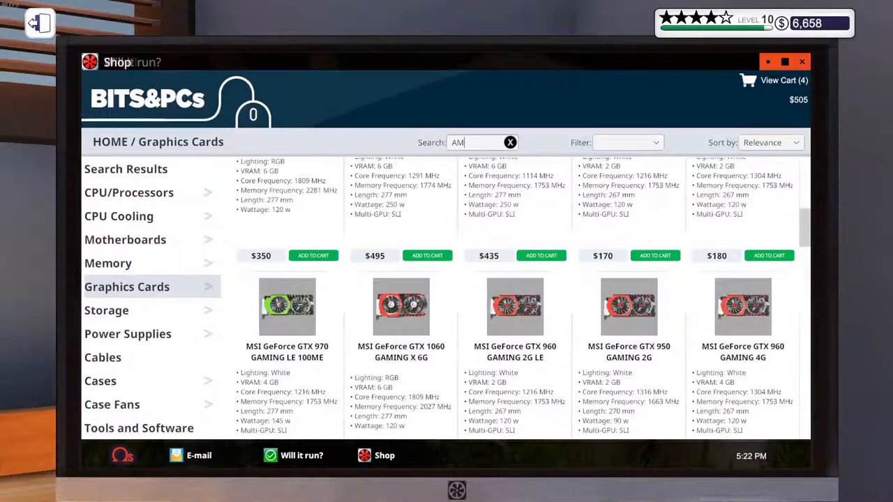
{"action": "key", "text": "BackSpace"}
{"action": "key", "text": "BackSpace"}
{"action": "type", "text": "rad"}
{"action": "scroll", "coordinate": [516, 293], "scroll_direction": "down", "scroll_amount": 2}
{"action": "scroll", "coordinate": [517, 293], "scroll_direction": "down", "scroll_amount": 1}
{"action": "scroll", "coordinate": [516, 293], "scroll_direction": "down", "scroll_amount": 1}
{"action": "scroll", "coordinate": [517, 293], "scroll_direction": "down", "scroll_amount": 1}
{"action": "scroll", "coordinate": [517, 293], "scroll_direction": "down", "scroll_amount": 2}
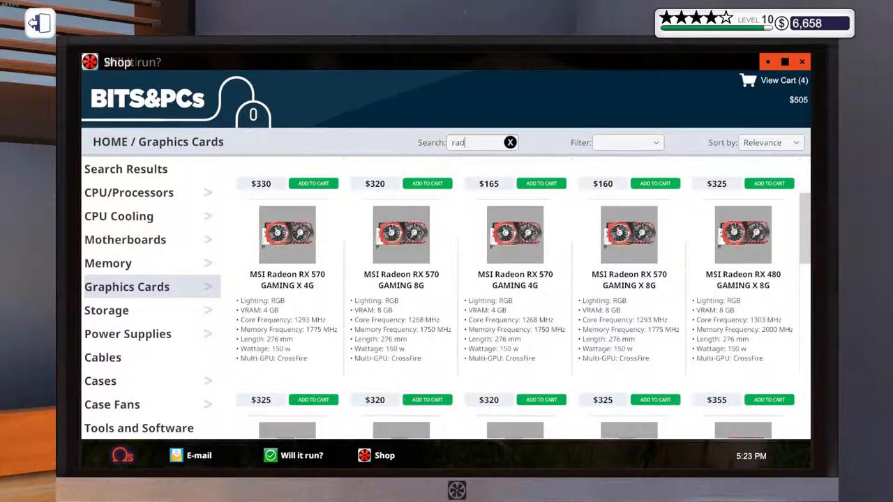
{"action": "scroll", "coordinate": [517, 293], "scroll_direction": "down", "scroll_amount": 1}
{"action": "left_click", "coordinate": [295, 456]}
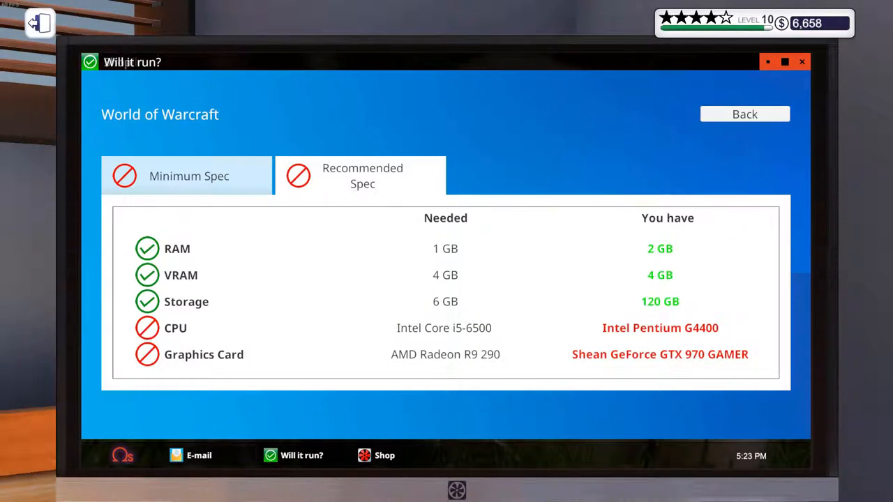
{"action": "left_click", "coordinate": [377, 456]}
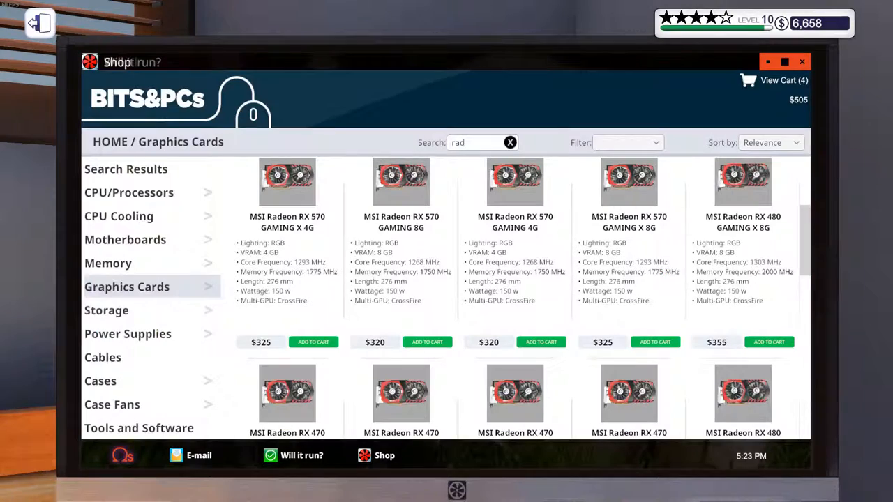
{"action": "scroll", "coordinate": [516, 293], "scroll_direction": "down", "scroll_amount": 1}
{"action": "scroll", "coordinate": [516, 293], "scroll_direction": "down", "scroll_amount": 1}
{"action": "scroll", "coordinate": [516, 293], "scroll_direction": "down", "scroll_amount": 1}
{"action": "scroll", "coordinate": [517, 293], "scroll_direction": "down", "scroll_amount": 1}
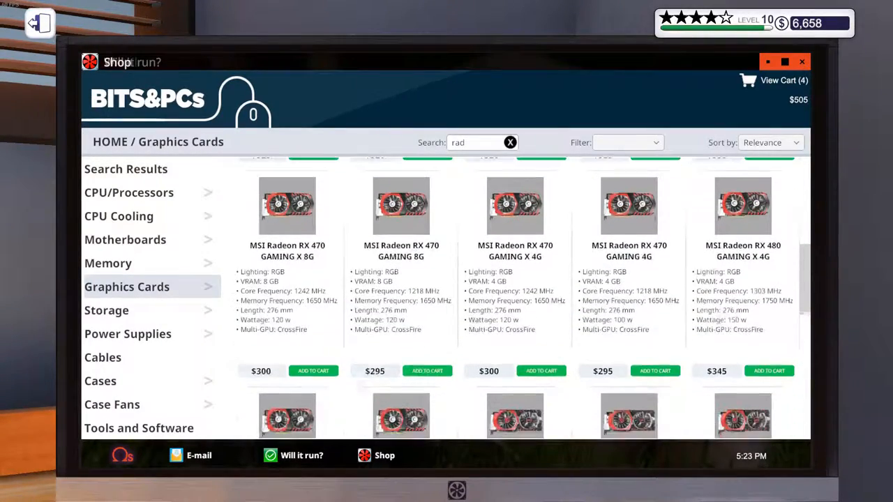
{"action": "scroll", "coordinate": [516, 293], "scroll_direction": "down", "scroll_amount": 1}
{"action": "scroll", "coordinate": [516, 293], "scroll_direction": "down", "scroll_amount": 1}
{"action": "scroll", "coordinate": [516, 293], "scroll_direction": "down", "scroll_amount": 1}
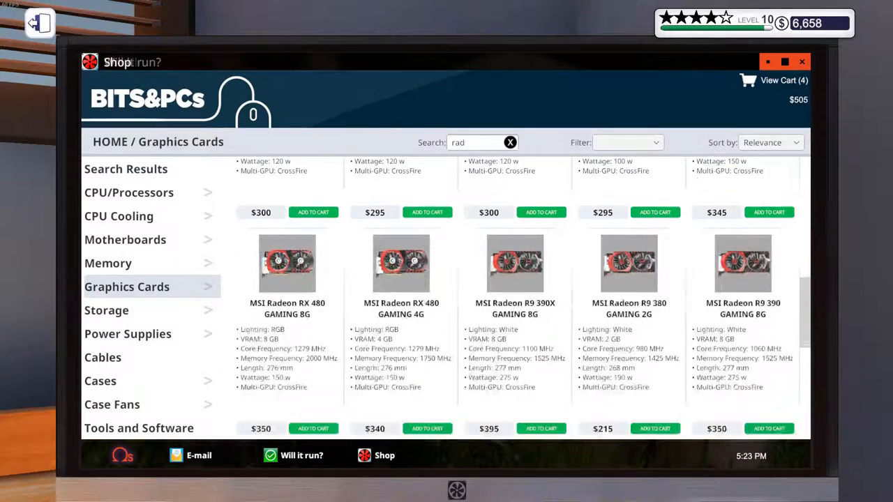
{"action": "scroll", "coordinate": [516, 293], "scroll_direction": "down", "scroll_amount": 2}
{"action": "scroll", "coordinate": [516, 293], "scroll_direction": "down", "scroll_amount": 1}
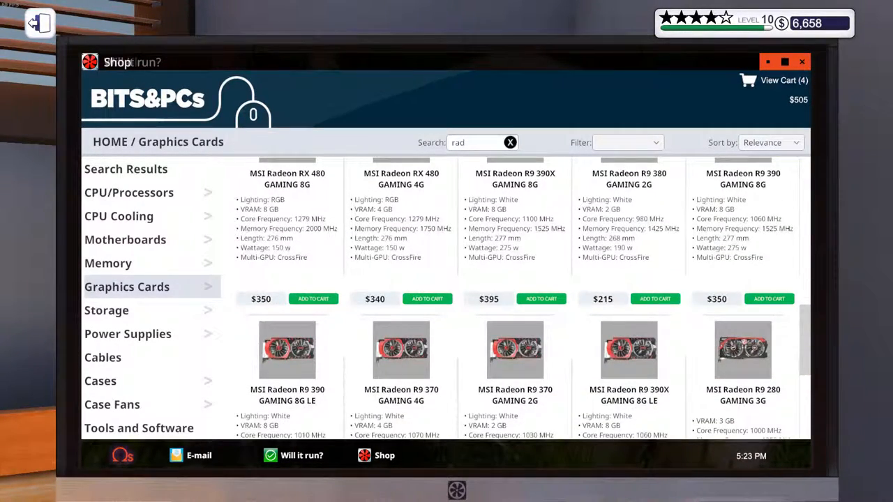
{"action": "scroll", "coordinate": [516, 293], "scroll_direction": "down", "scroll_amount": 1}
{"action": "scroll", "coordinate": [517, 293], "scroll_direction": "down", "scroll_amount": 1}
{"action": "scroll", "coordinate": [516, 293], "scroll_direction": "down", "scroll_amount": 1}
{"action": "scroll", "coordinate": [516, 293], "scroll_direction": "down", "scroll_amount": 1}
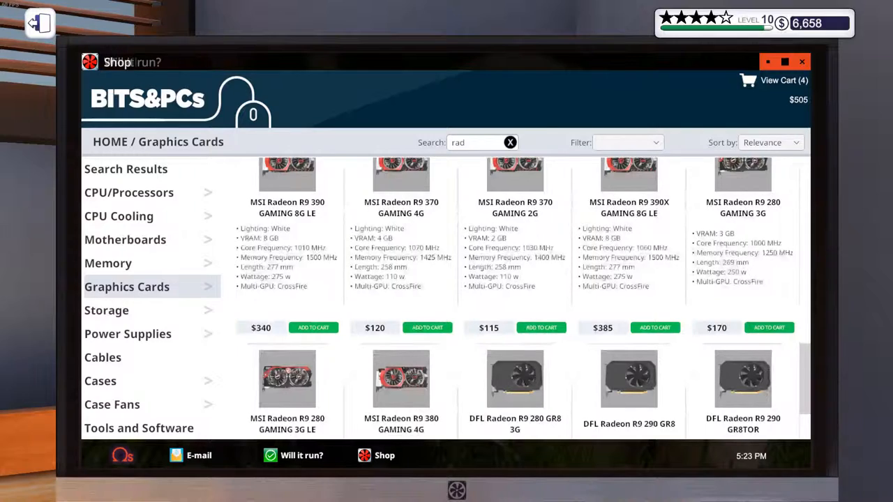
{"action": "scroll", "coordinate": [516, 293], "scroll_direction": "down", "scroll_amount": 1}
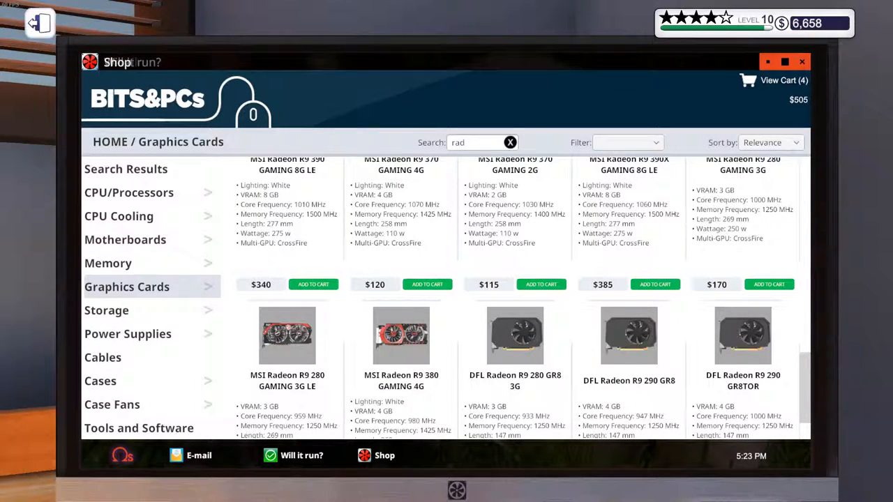
{"action": "scroll", "coordinate": [516, 293], "scroll_direction": "down", "scroll_amount": 1}
{"action": "scroll", "coordinate": [516, 293], "scroll_direction": "up", "scroll_amount": 2}
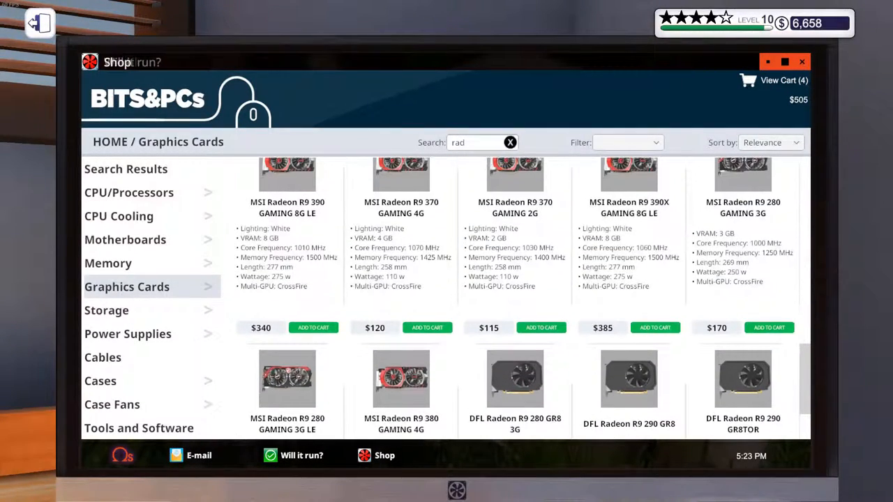
{"action": "scroll", "coordinate": [517, 293], "scroll_direction": "up", "scroll_amount": 1}
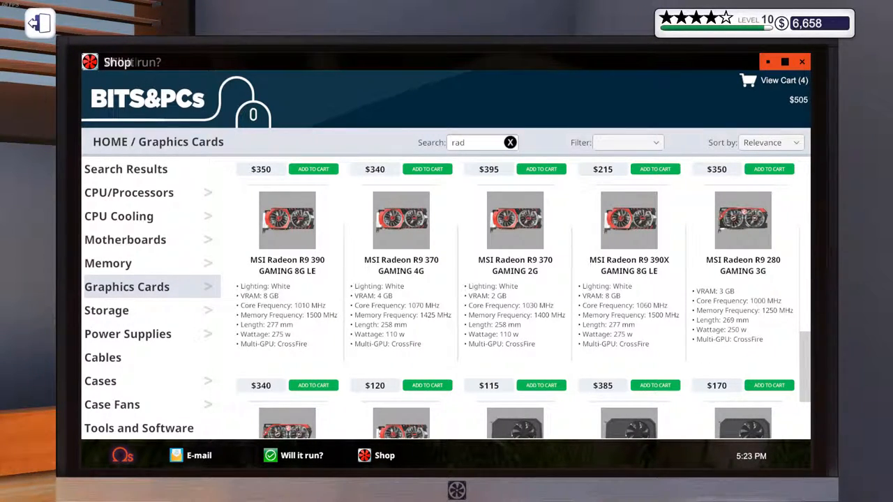
{"action": "scroll", "coordinate": [516, 293], "scroll_direction": "up", "scroll_amount": 1}
{"action": "scroll", "coordinate": [516, 293], "scroll_direction": "up", "scroll_amount": 2}
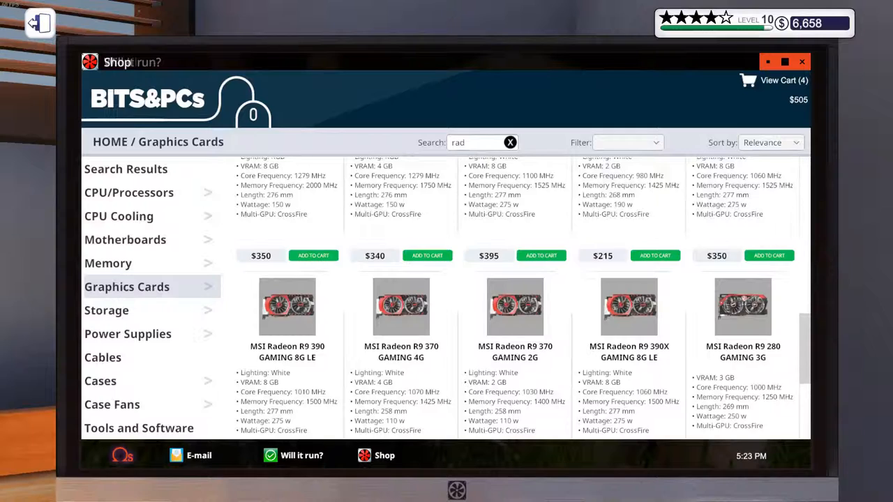
{"action": "scroll", "coordinate": [516, 293], "scroll_direction": "up", "scroll_amount": 2}
{"action": "scroll", "coordinate": [517, 293], "scroll_direction": "up", "scroll_amount": 2}
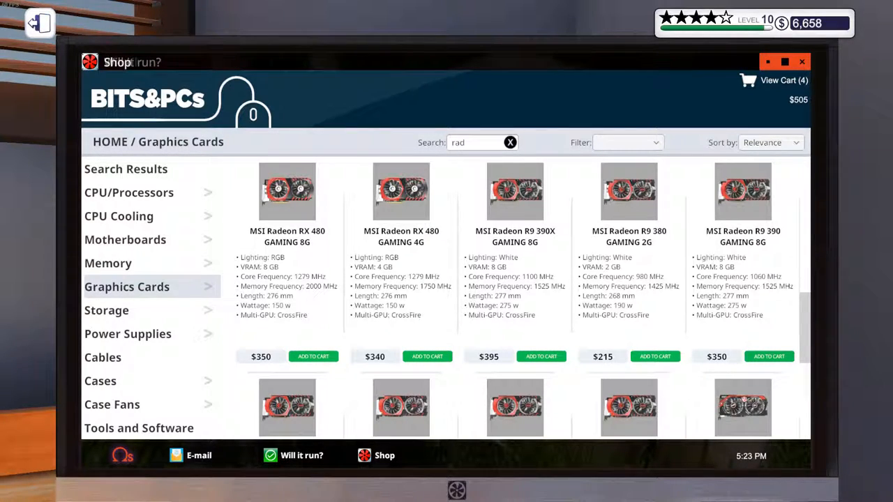
{"action": "left_click", "coordinate": [764, 357]}
Step: Check World of Warcraft's specs in Will it run?, then add the $60 Seagate BarraCuda 1TB drive
{"action": "left_click", "coordinate": [106, 310]}
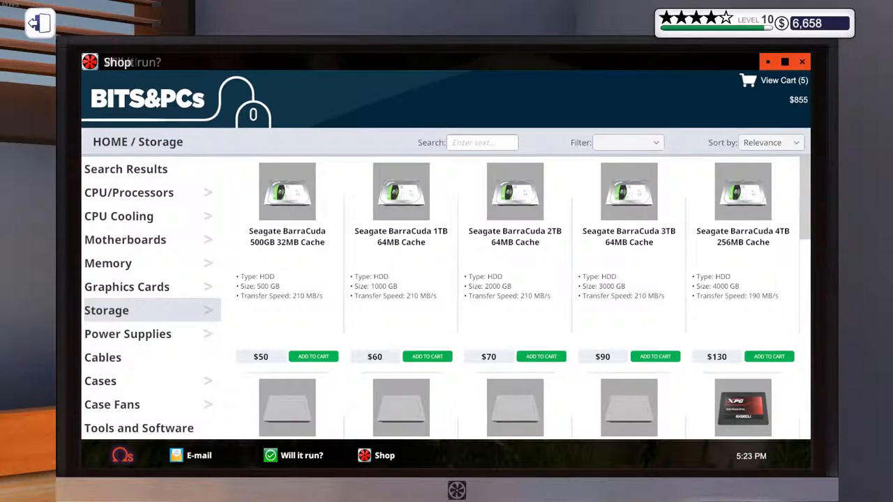
{"action": "left_click", "coordinate": [293, 455]}
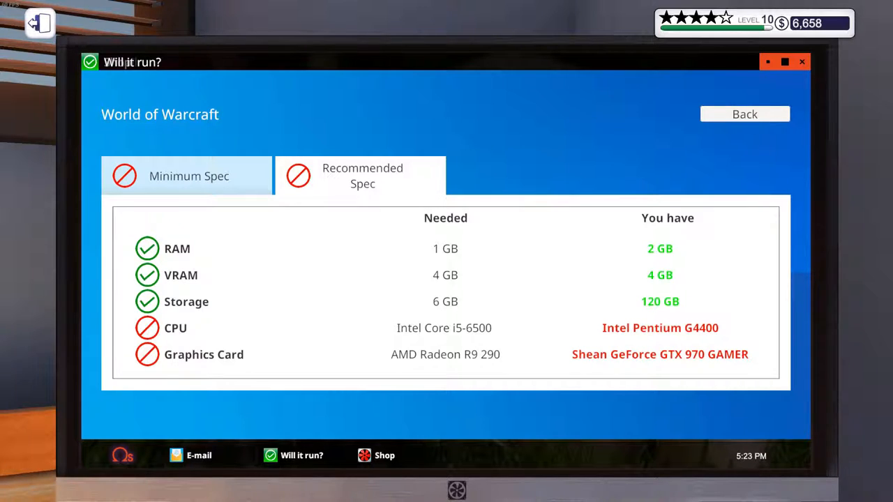
{"action": "left_click", "coordinate": [377, 455]}
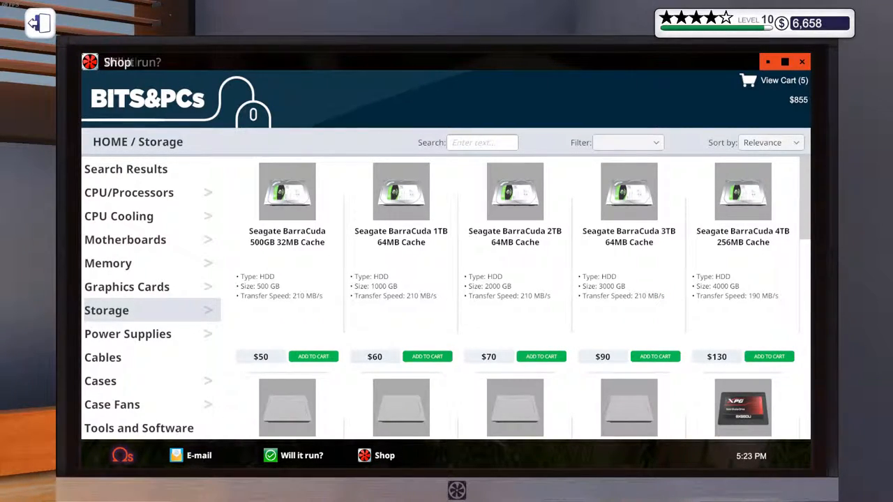
{"action": "left_click", "coordinate": [427, 356]}
Step: Add the $65 Cooler Master MWE Bronze 600 power supply from the Power Supplies list
{"action": "left_click", "coordinate": [128, 333]}
{"action": "scroll", "coordinate": [515, 293], "scroll_direction": "down", "scroll_amount": 3}
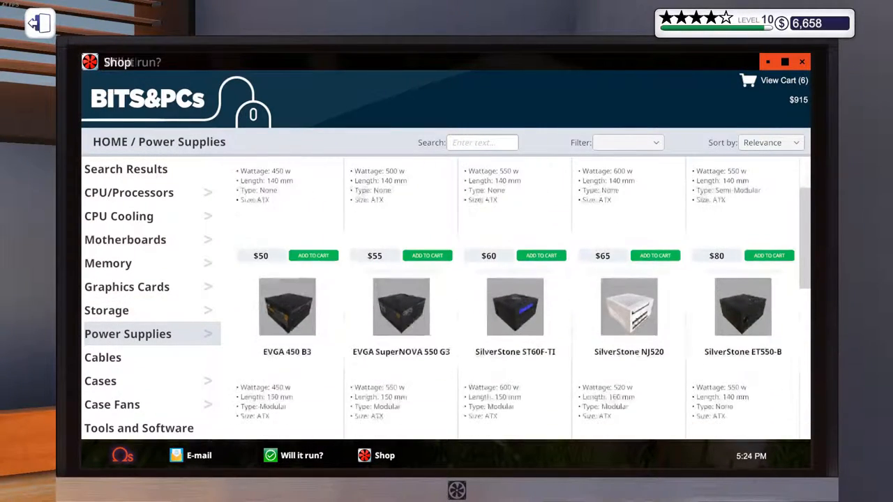
{"action": "scroll", "coordinate": [515, 293], "scroll_direction": "down", "scroll_amount": 2}
{"action": "scroll", "coordinate": [515, 293], "scroll_direction": "up", "scroll_amount": 3}
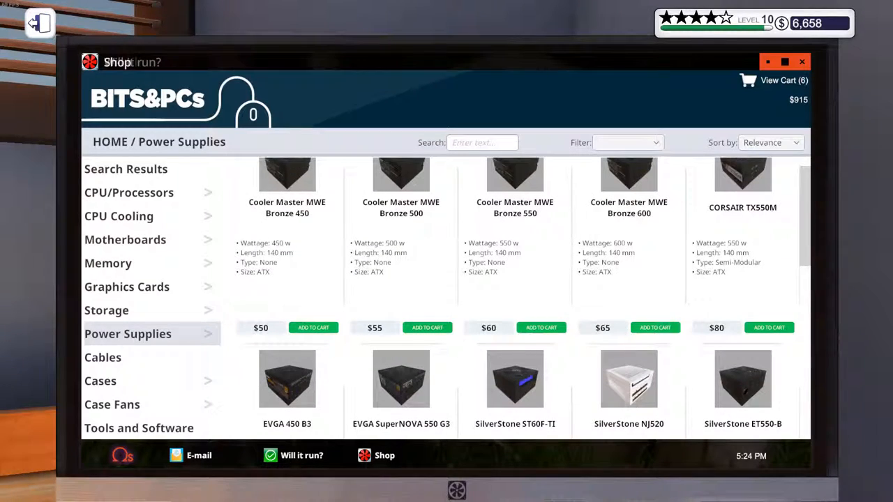
{"action": "scroll", "coordinate": [515, 293], "scroll_direction": "down", "scroll_amount": 3}
{"action": "scroll", "coordinate": [515, 293], "scroll_direction": "down", "scroll_amount": 3}
{"action": "scroll", "coordinate": [514, 293], "scroll_direction": "down", "scroll_amount": 2}
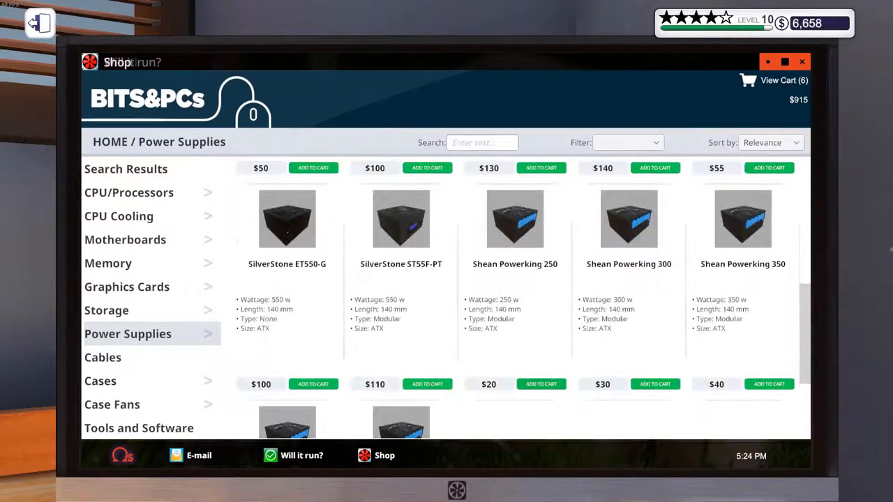
{"action": "scroll", "coordinate": [515, 293], "scroll_direction": "down", "scroll_amount": 2}
{"action": "scroll", "coordinate": [515, 293], "scroll_direction": "up", "scroll_amount": 3}
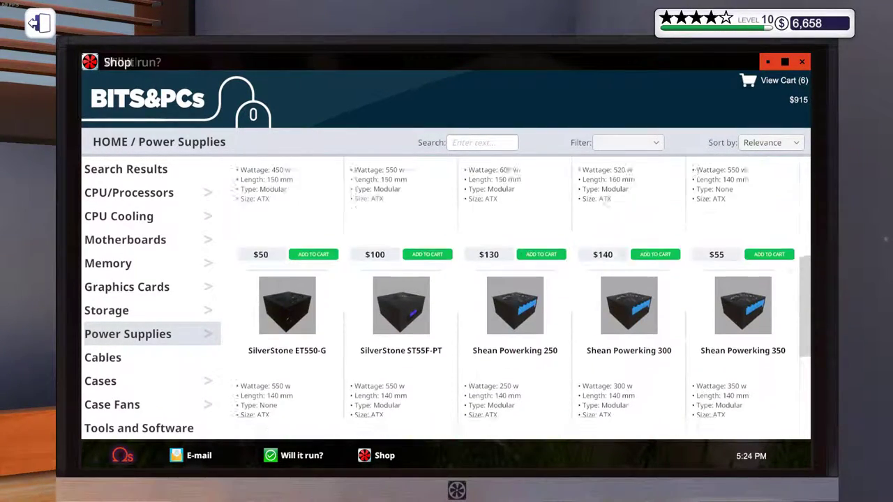
{"action": "scroll", "coordinate": [515, 293], "scroll_direction": "up", "scroll_amount": 3}
{"action": "scroll", "coordinate": [515, 293], "scroll_direction": "down", "scroll_amount": 1}
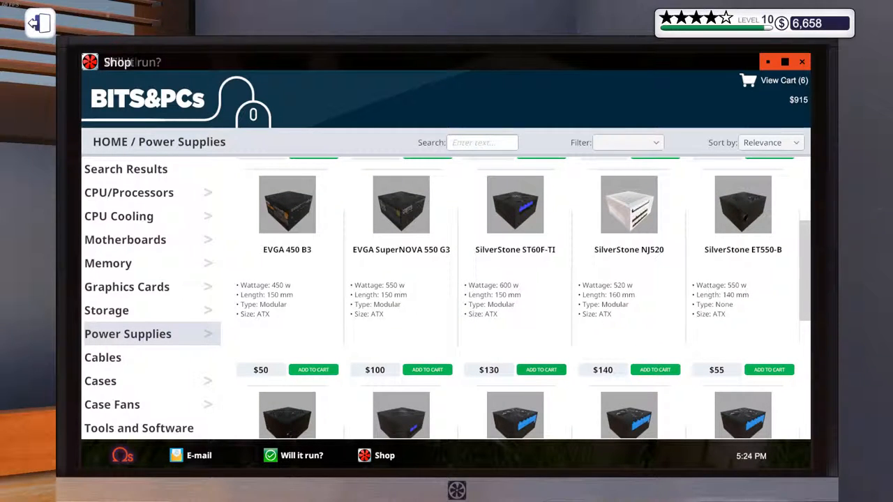
{"action": "scroll", "coordinate": [515, 293], "scroll_direction": "up", "scroll_amount": 2}
{"action": "scroll", "coordinate": [515, 293], "scroll_direction": "up", "scroll_amount": 2}
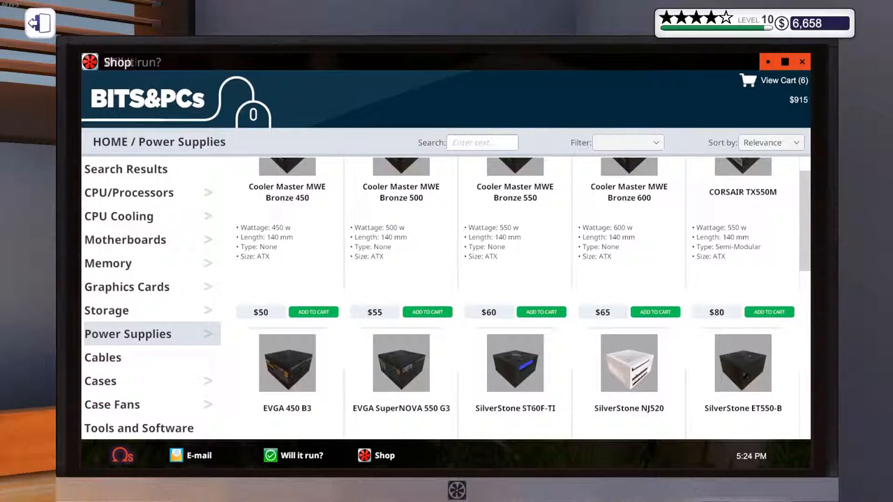
{"action": "scroll", "coordinate": [515, 293], "scroll_direction": "up", "scroll_amount": 2}
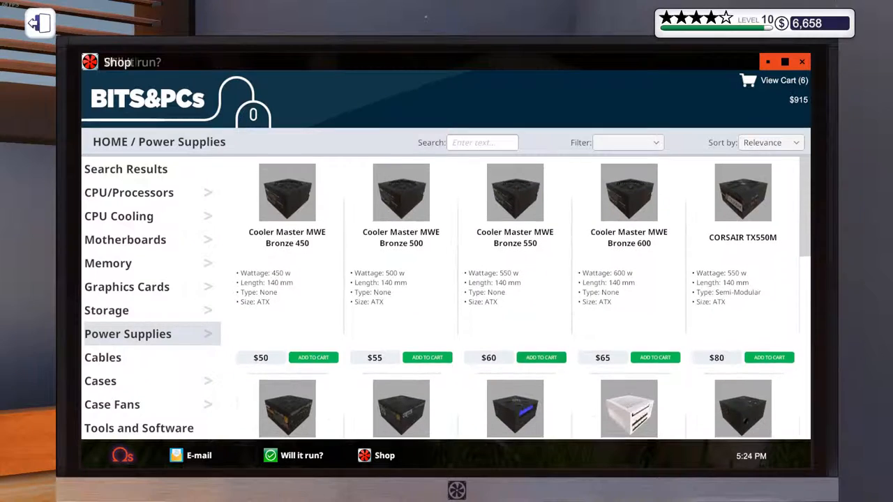
{"action": "scroll", "coordinate": [515, 293], "scroll_direction": "down", "scroll_amount": 2}
{"action": "scroll", "coordinate": [515, 293], "scroll_direction": "up", "scroll_amount": 2}
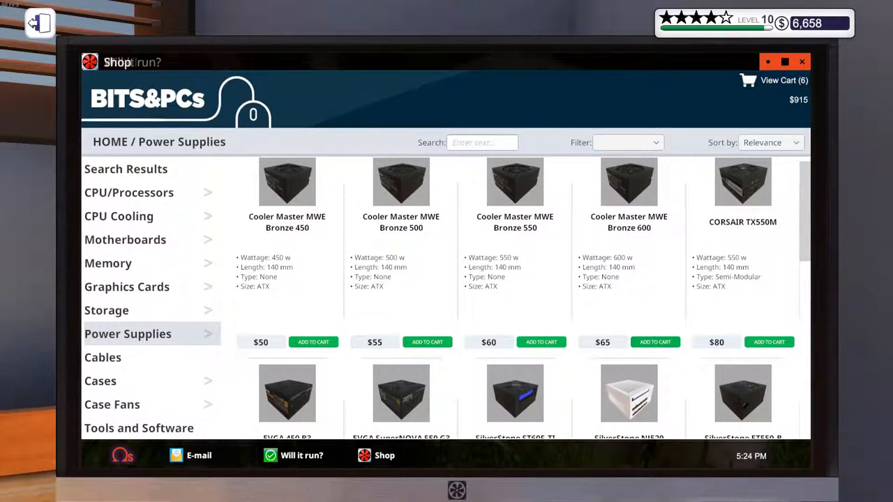
{"action": "left_click", "coordinate": [655, 342]}
{"action": "scroll", "coordinate": [515, 293], "scroll_direction": "down", "scroll_amount": 3}
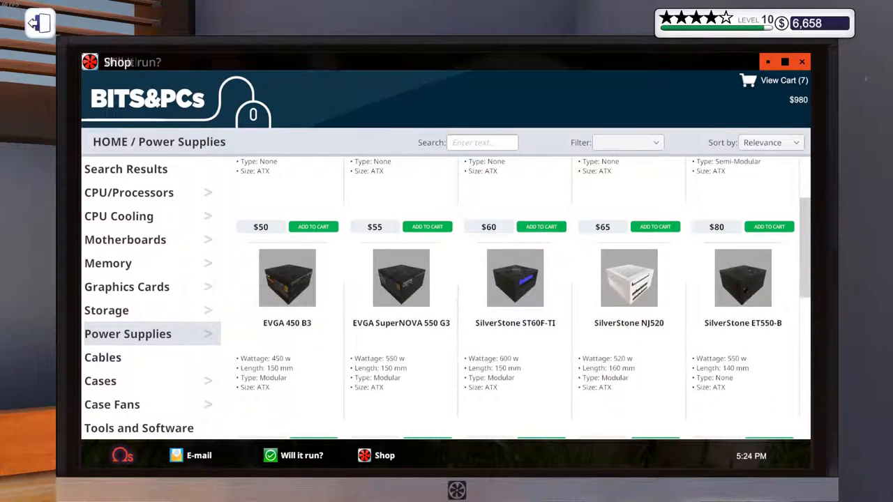
{"action": "scroll", "coordinate": [515, 293], "scroll_direction": "down", "scroll_amount": 2}
{"action": "scroll", "coordinate": [515, 293], "scroll_direction": "down", "scroll_amount": 1}
{"action": "scroll", "coordinate": [515, 293], "scroll_direction": "up", "scroll_amount": 3}
{"action": "scroll", "coordinate": [515, 293], "scroll_direction": "up", "scroll_amount": 3}
{"action": "scroll", "coordinate": [515, 293], "scroll_direction": "up", "scroll_amount": 3}
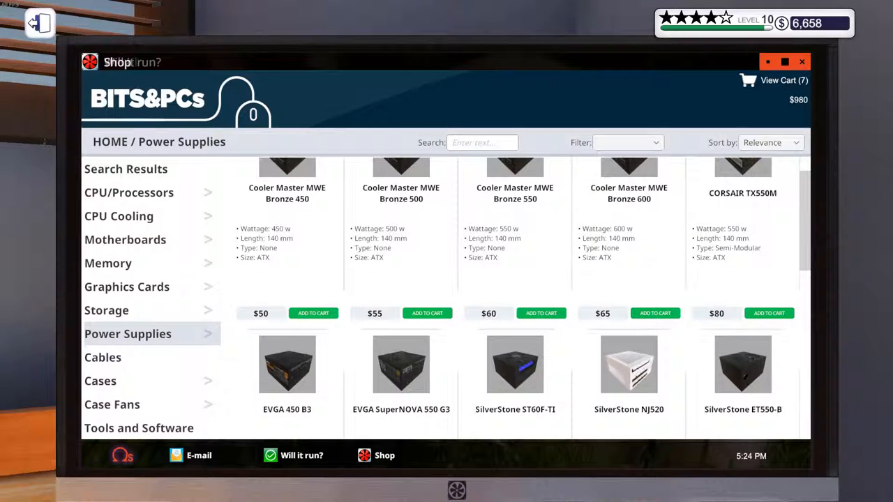
Step: Browse cables and cases while rereading H.Camp's new PC request twice
{"action": "left_click", "coordinate": [102, 358]}
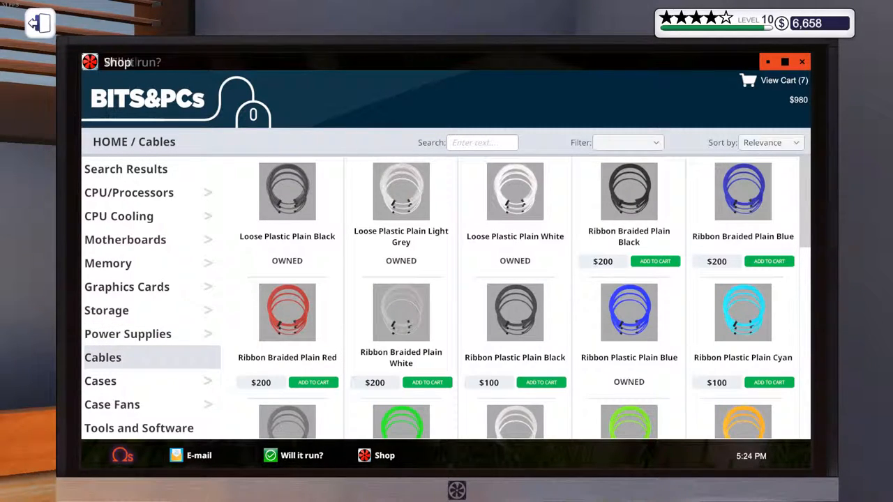
{"action": "left_click", "coordinate": [112, 404]}
{"action": "left_click", "coordinate": [100, 381]}
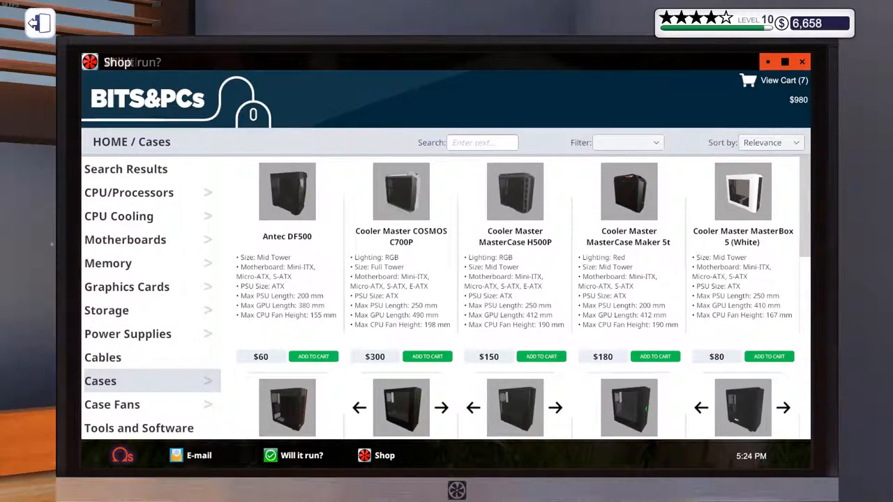
{"action": "left_click", "coordinate": [199, 455]}
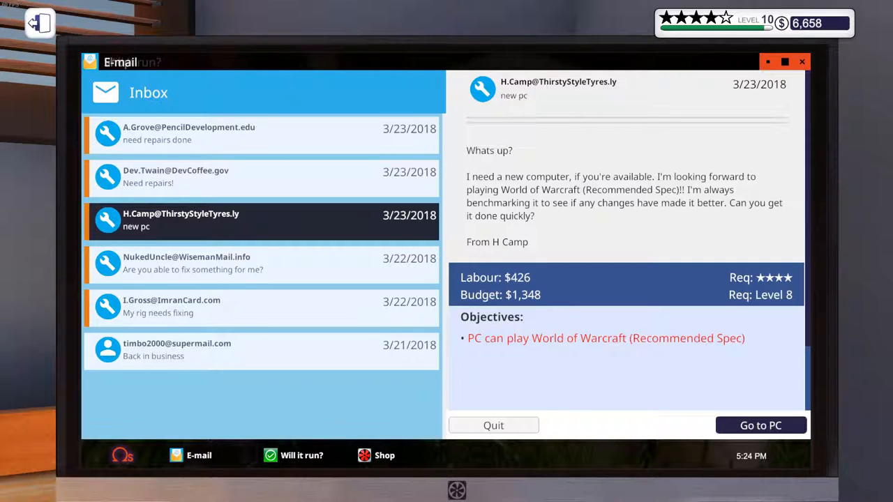
{"action": "left_click", "coordinate": [384, 455]}
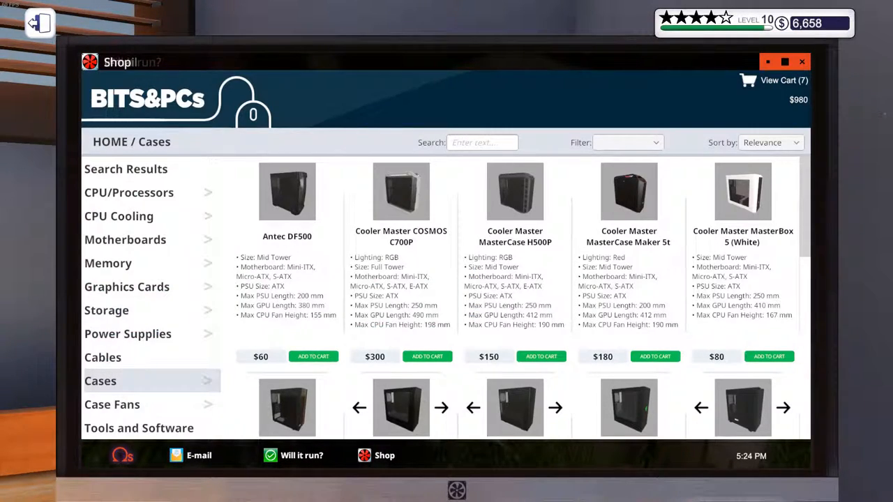
{"action": "scroll", "coordinate": [516, 300], "scroll_direction": "down", "scroll_amount": 3}
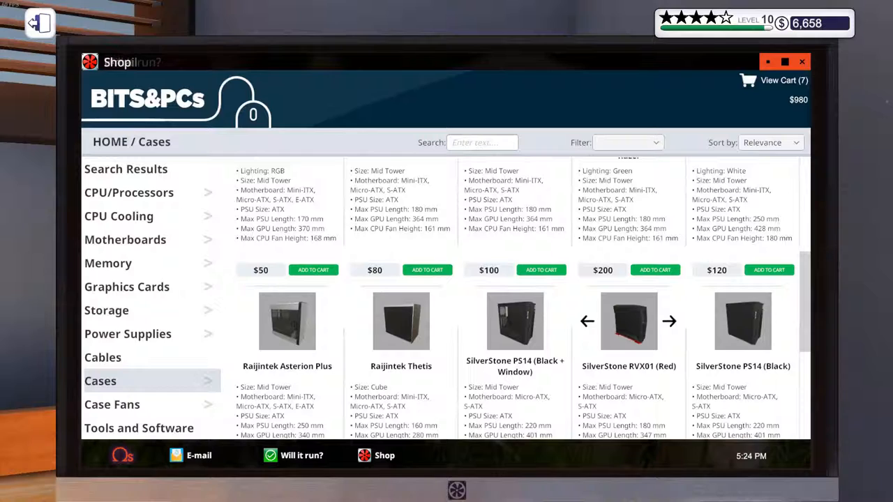
{"action": "left_click", "coordinate": [190, 456]}
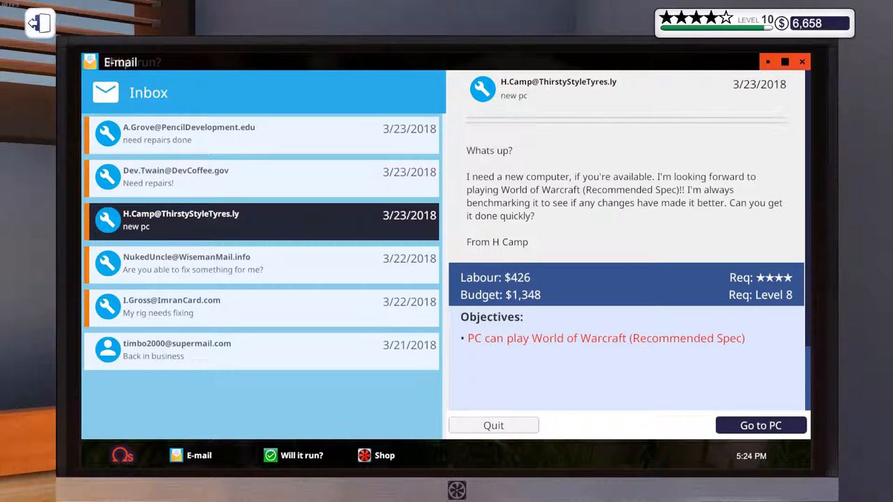
{"action": "left_click", "coordinate": [376, 455]}
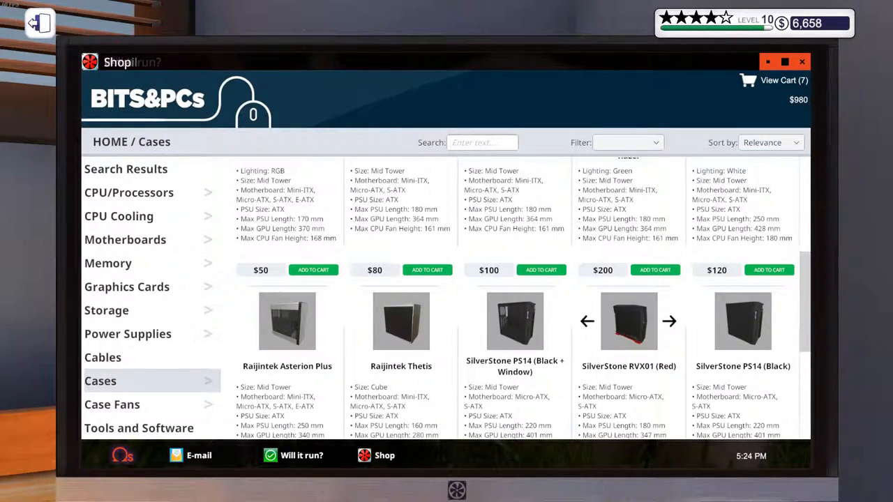
{"action": "scroll", "coordinate": [516, 300], "scroll_direction": "down", "scroll_amount": 5}
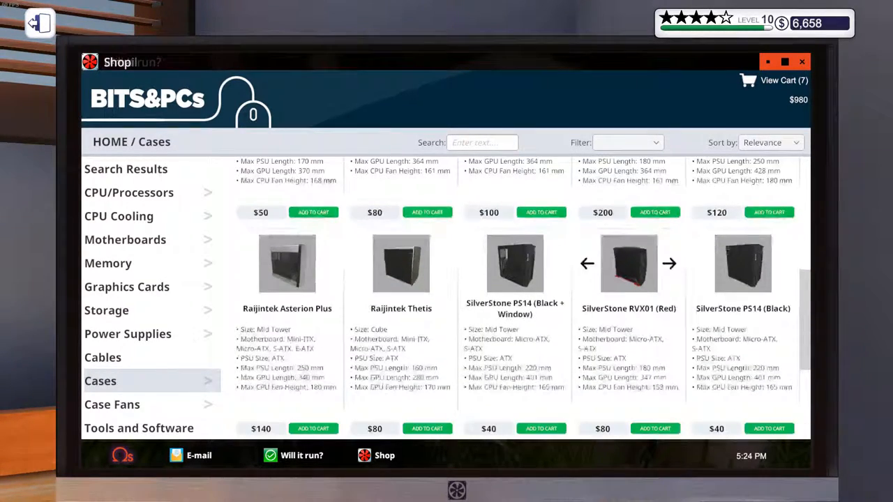
{"action": "scroll", "coordinate": [516, 300], "scroll_direction": "down", "scroll_amount": 3}
{"action": "scroll", "coordinate": [516, 300], "scroll_direction": "down", "scroll_amount": 2}
{"action": "scroll", "coordinate": [287, 344], "scroll_direction": "up", "scroll_amount": 1}
{"action": "scroll", "coordinate": [516, 300], "scroll_direction": "up", "scroll_amount": 3}
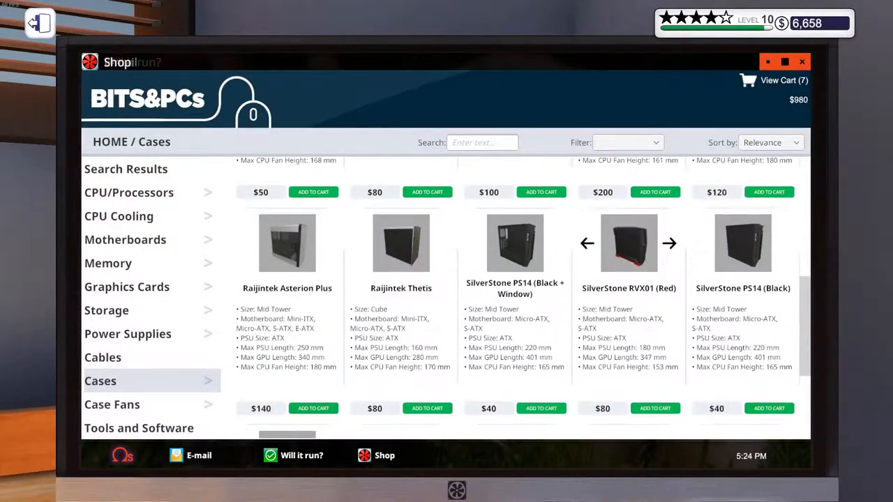
{"action": "scroll", "coordinate": [517, 300], "scroll_direction": "up", "scroll_amount": 3}
{"action": "scroll", "coordinate": [516, 300], "scroll_direction": "up", "scroll_amount": 2}
{"action": "scroll", "coordinate": [516, 300], "scroll_direction": "up", "scroll_amount": 2}
{"action": "scroll", "coordinate": [517, 300], "scroll_direction": "down", "scroll_amount": 2}
{"action": "scroll", "coordinate": [516, 300], "scroll_direction": "down", "scroll_amount": 1}
{"action": "scroll", "coordinate": [628, 391], "scroll_direction": "down", "scroll_amount": 1}
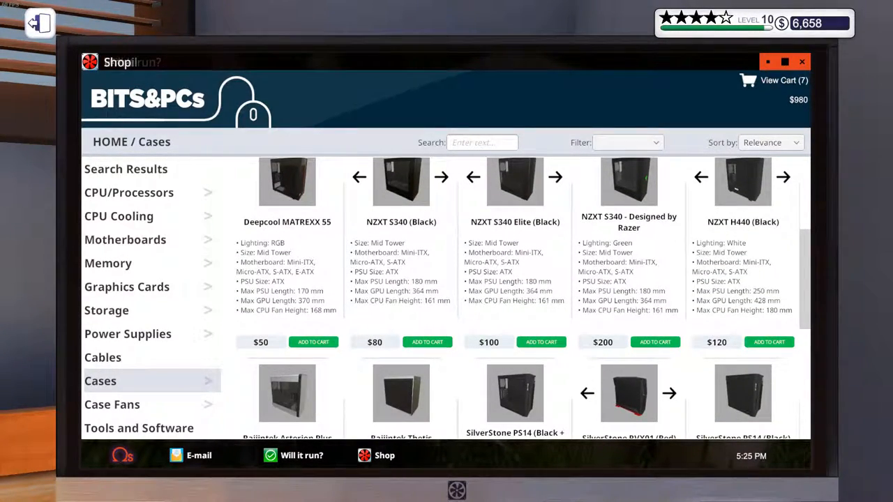
Step: Add the $80 NZXT S340 case and two more $17 NZXT Aer P fans, reaching 10 items at $1,094
{"action": "left_click", "coordinate": [427, 342]}
{"action": "left_click", "coordinate": [112, 404]}
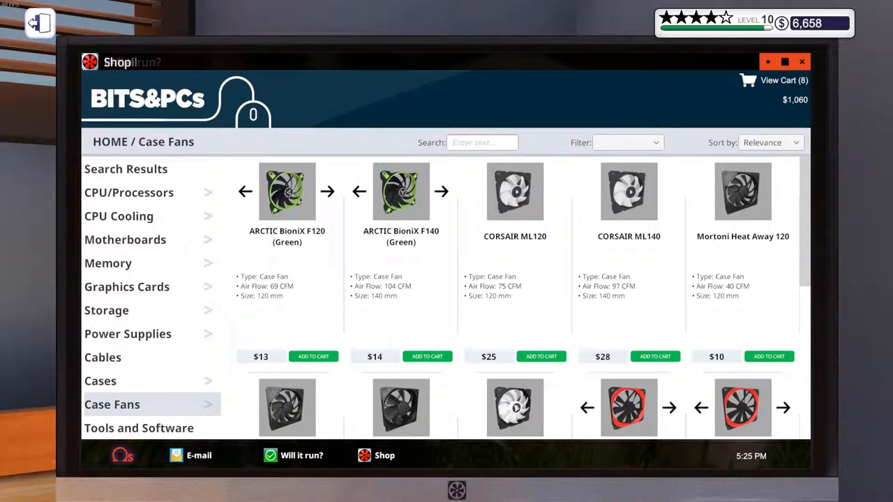
{"action": "scroll", "coordinate": [516, 300], "scroll_direction": "down", "scroll_amount": 2}
{"action": "scroll", "coordinate": [517, 300], "scroll_direction": "down", "scroll_amount": 1}
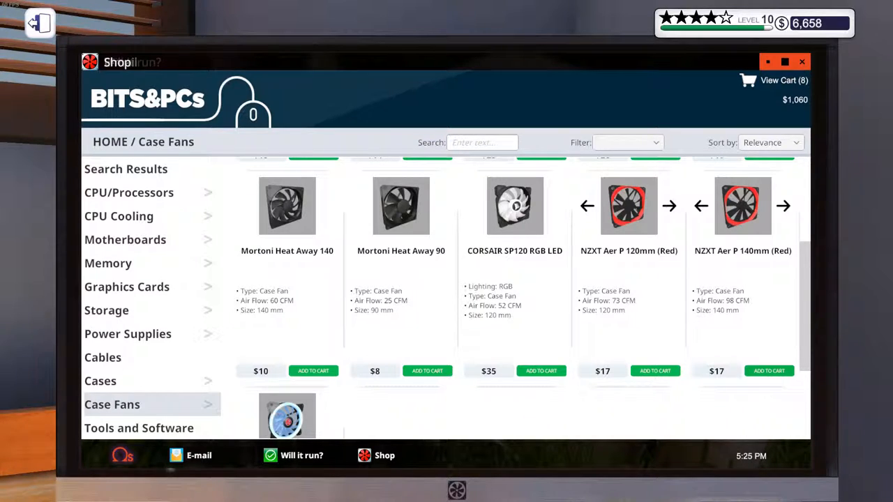
{"action": "left_click", "coordinate": [656, 371]}
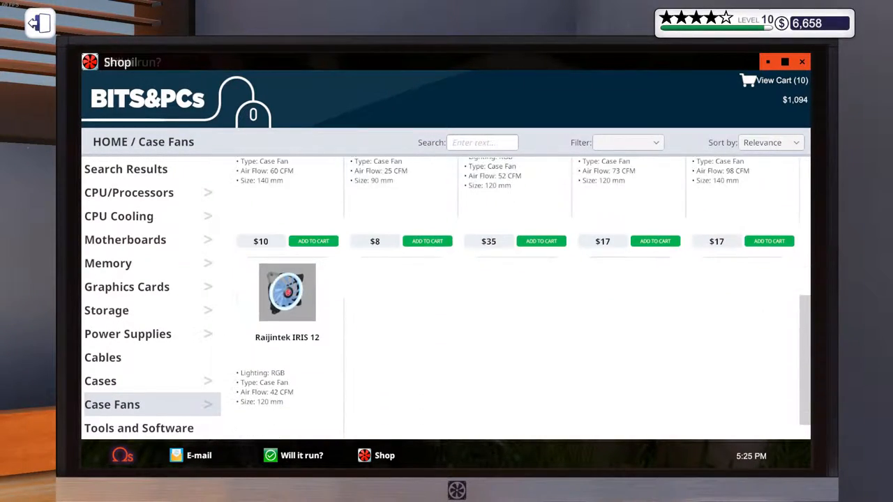
{"action": "left_click", "coordinate": [139, 428]}
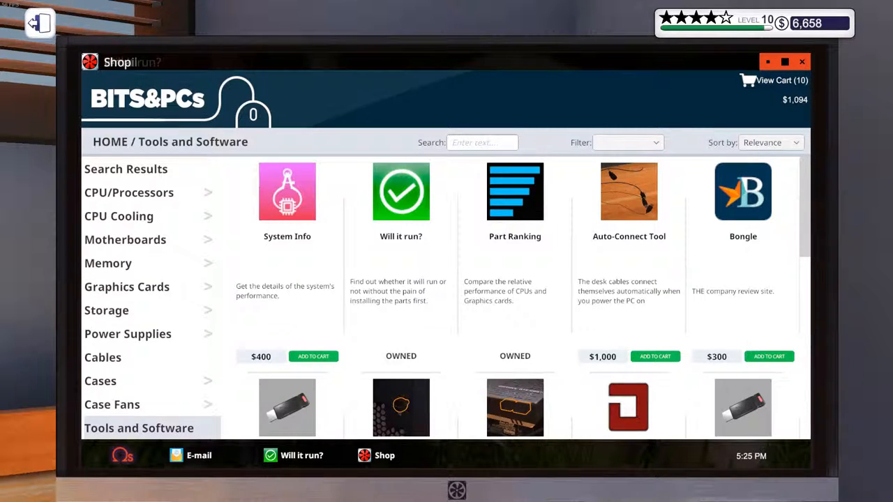
Step: Check out the cart, leave the computer and collect the delivered box
{"action": "left_click", "coordinate": [751, 80]}
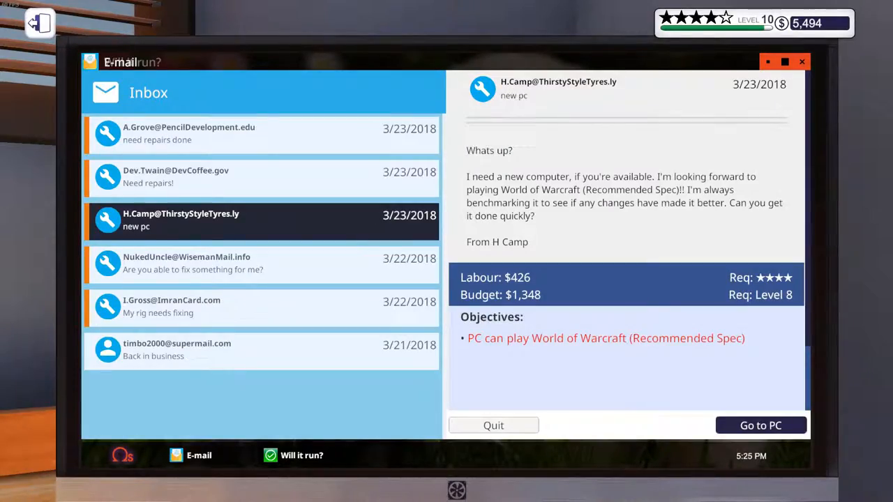
{"action": "key", "text": "Escape"}
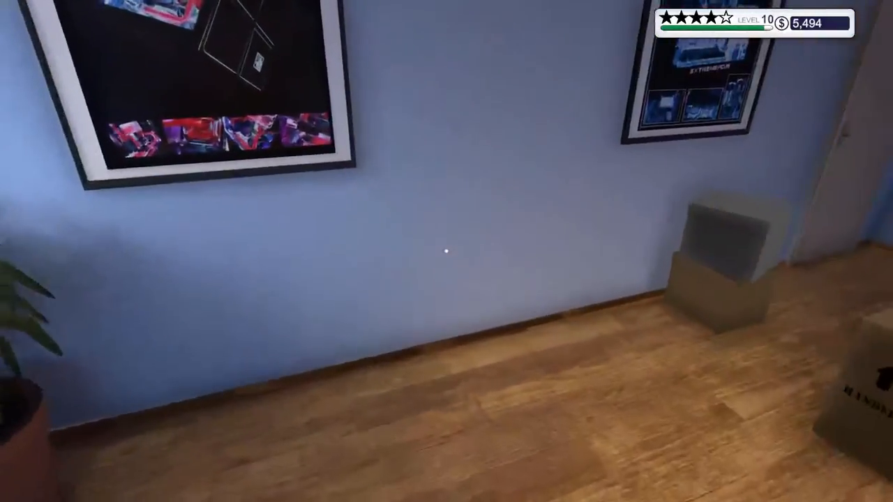
{"action": "left_click", "coordinate": [445, 251]}
{"action": "scroll", "coordinate": [432, 279], "scroll_direction": "down", "scroll_amount": 2}
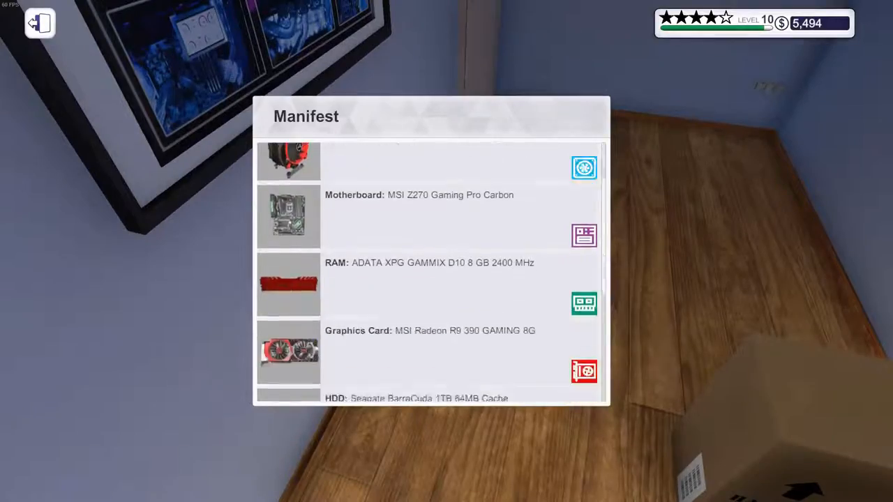
{"action": "scroll", "coordinate": [431, 279], "scroll_direction": "down", "scroll_amount": 3}
{"action": "scroll", "coordinate": [431, 279], "scroll_direction": "down", "scroll_amount": 2}
{"action": "key", "text": "Escape"}
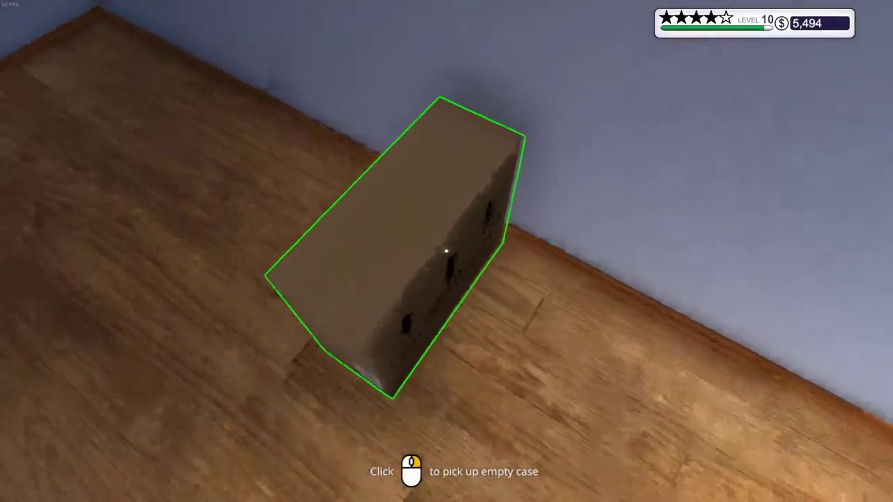
Step: Pick up the empty NZXT S340 case and carry it to the workbench desk
{"action": "left_click", "coordinate": [446, 252]}
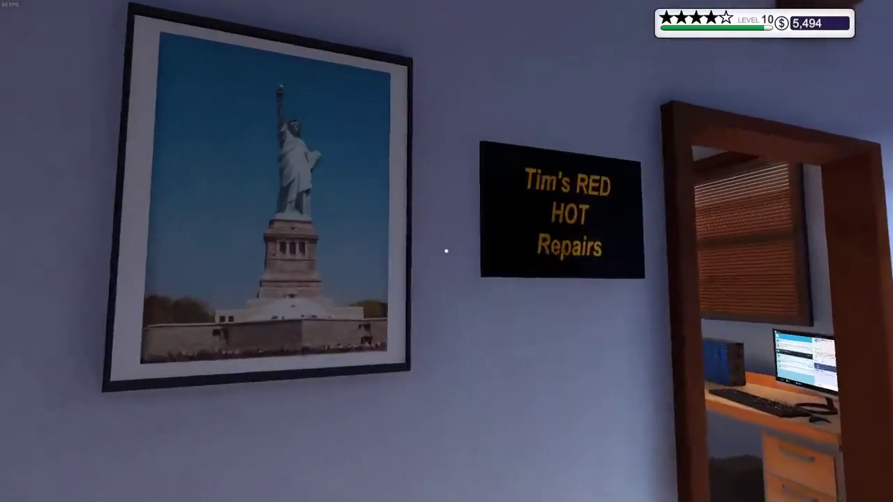
{"action": "left_click", "coordinate": [445, 250]}
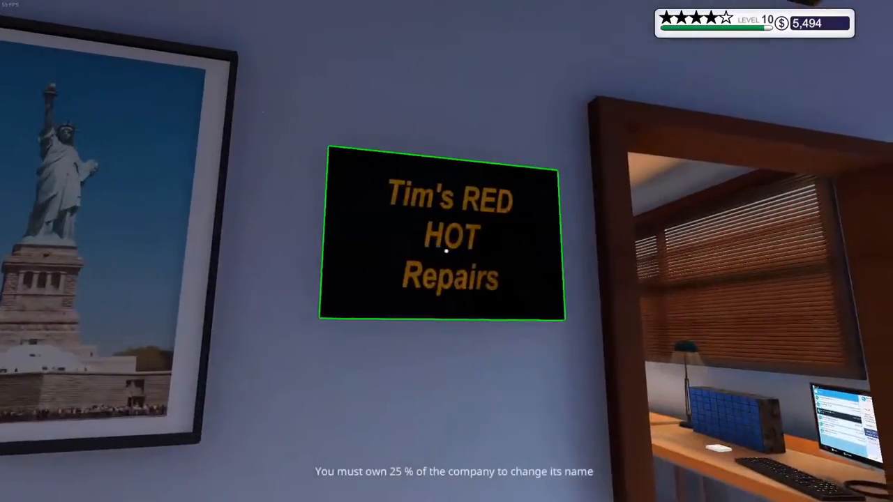
{"action": "key", "text": "w"}
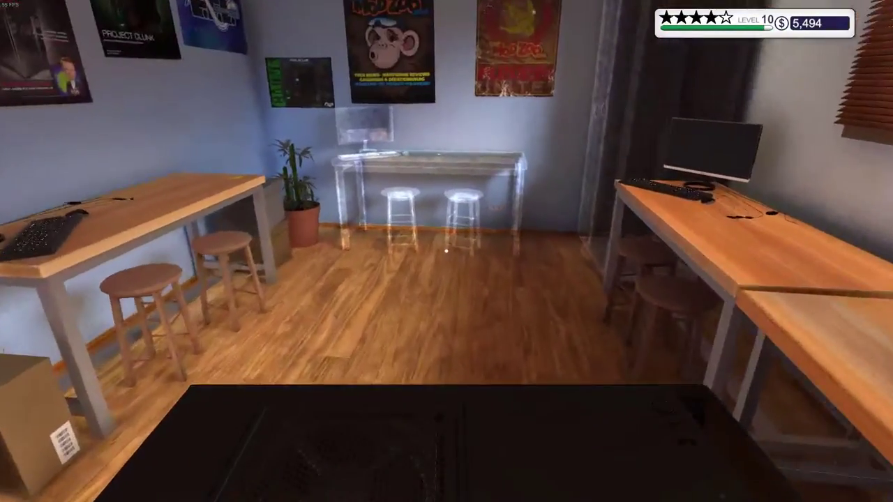
{"action": "key", "text": "w"}
Step: Place the case on the desk and unscrew and remove its side panel
{"action": "left_click", "coordinate": [447, 251]}
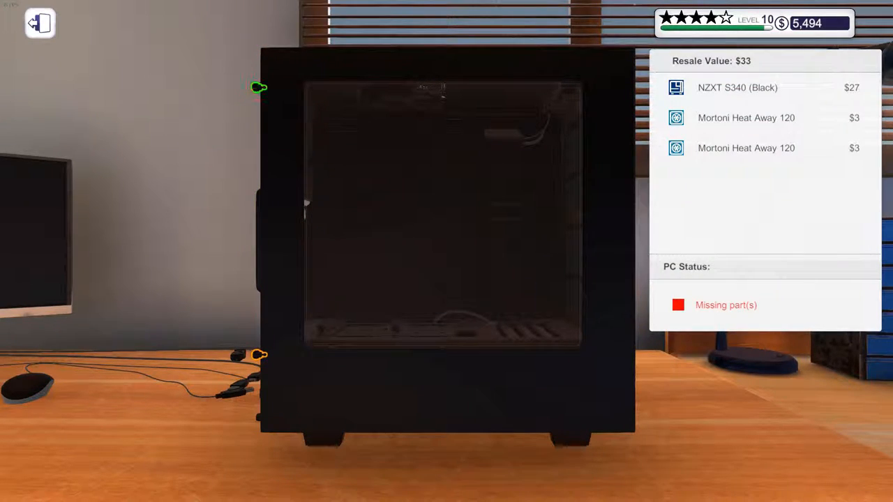
{"action": "left_click", "coordinate": [259, 88]}
{"action": "left_click", "coordinate": [258, 355]}
{"action": "left_click_drag", "start_coordinate": [446, 251], "coordinate": [210, 251]}
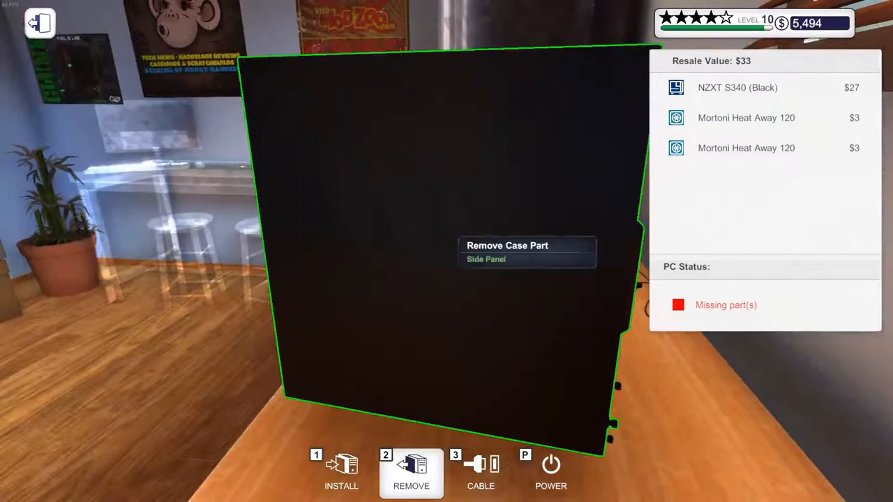
{"action": "left_click", "coordinate": [446, 251]}
{"action": "left_click_drag", "start_coordinate": [446, 252], "coordinate": [279, 209]}
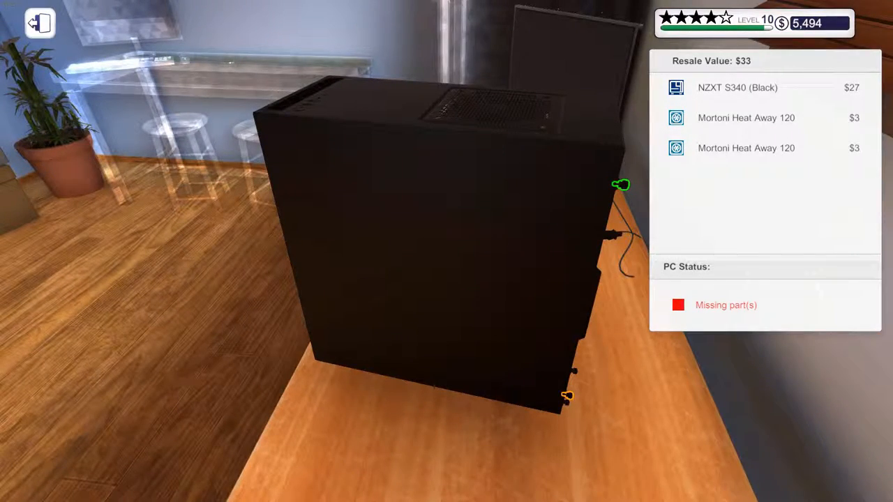
{"action": "left_click", "coordinate": [568, 397]}
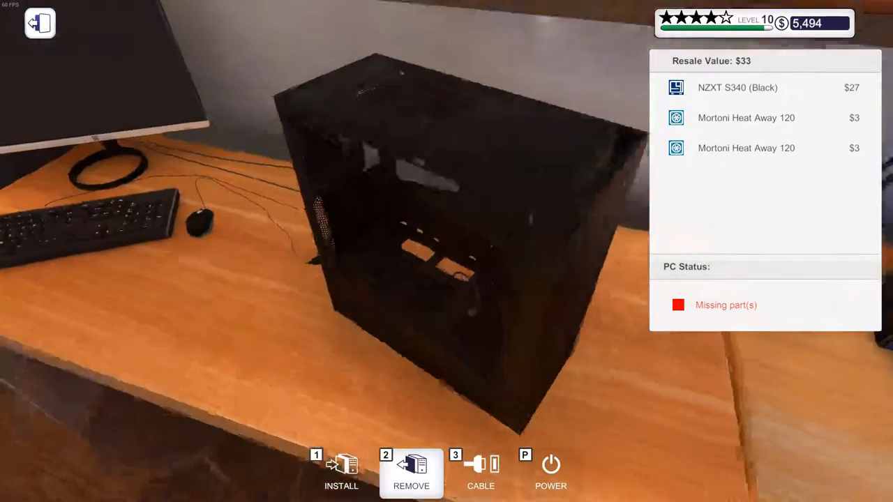
Step: Unscrew and remove both Mortoni Heat Away 120 fans, front and top
{"action": "key", "text": "3"}
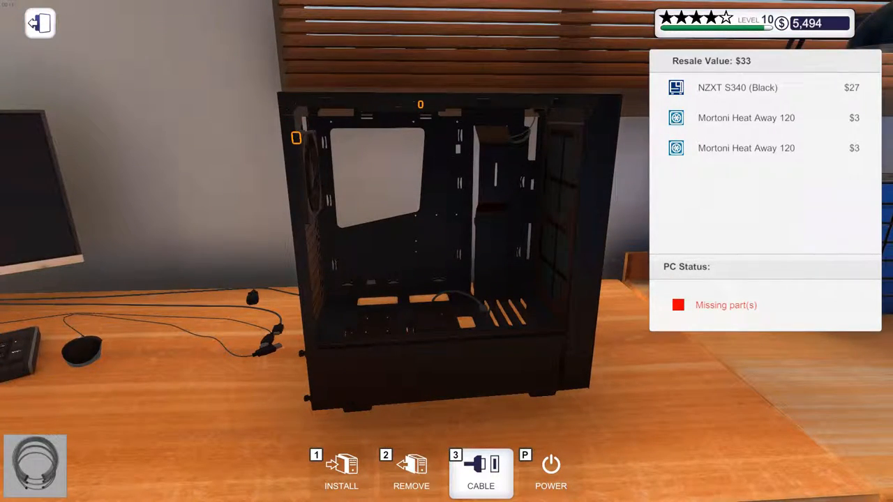
{"action": "key", "text": "2"}
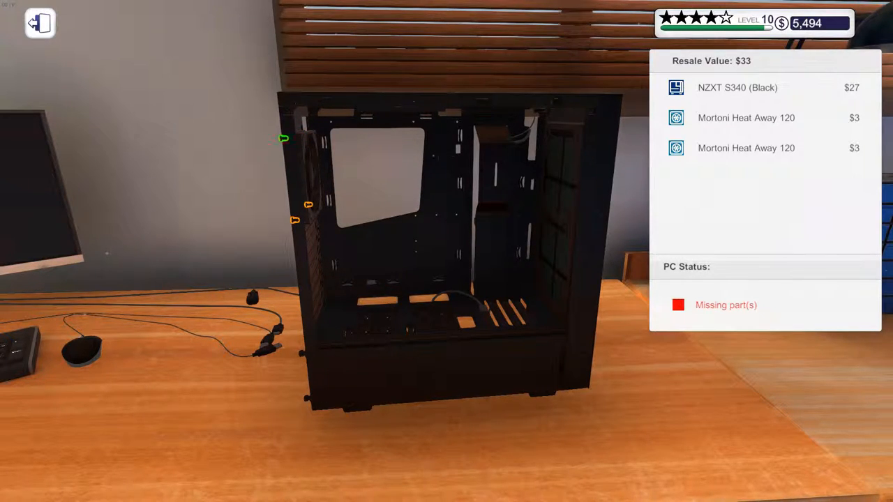
{"action": "left_click", "coordinate": [307, 204]}
{"action": "left_click", "coordinate": [294, 220]}
{"action": "left_click", "coordinate": [315, 175]}
{"action": "left_click", "coordinate": [401, 102]}
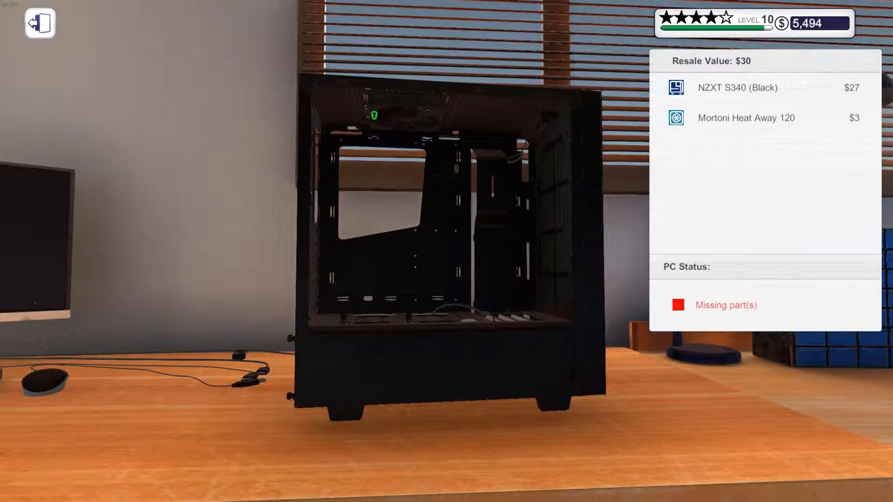
{"action": "left_click", "coordinate": [374, 116]}
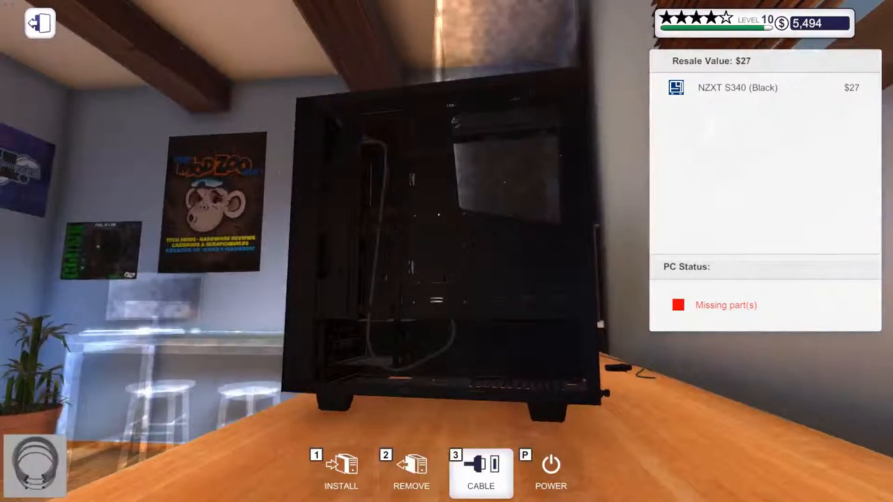
Step: Install the Cooler Master MWE Bronze 600 power supply in the PSU bay
{"action": "key", "text": "1"}
{"action": "left_click", "coordinate": [222, 370]}
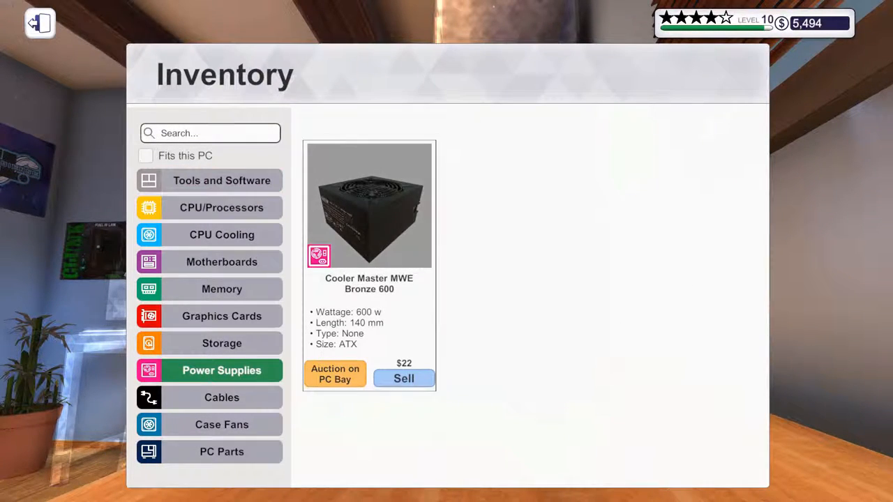
{"action": "left_click", "coordinate": [369, 205]}
{"action": "key", "text": "2"}
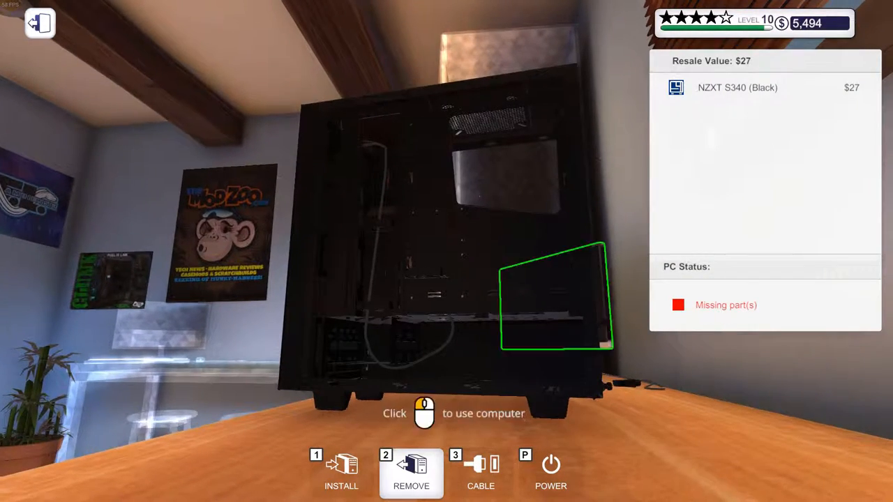
{"action": "left_click", "coordinate": [606, 342]}
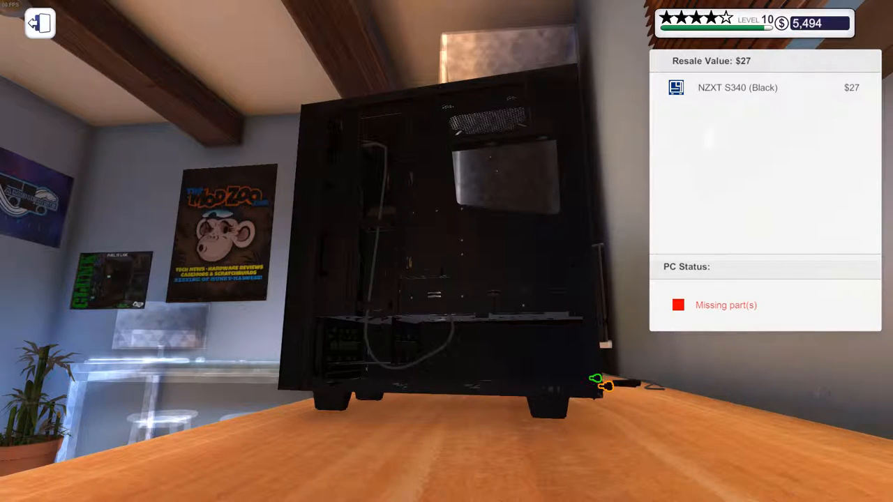
{"action": "left_click", "coordinate": [602, 382]}
Step: Install the Seagate BarraCuda 1TB drive and connect its power cable
{"action": "key", "text": "1"}
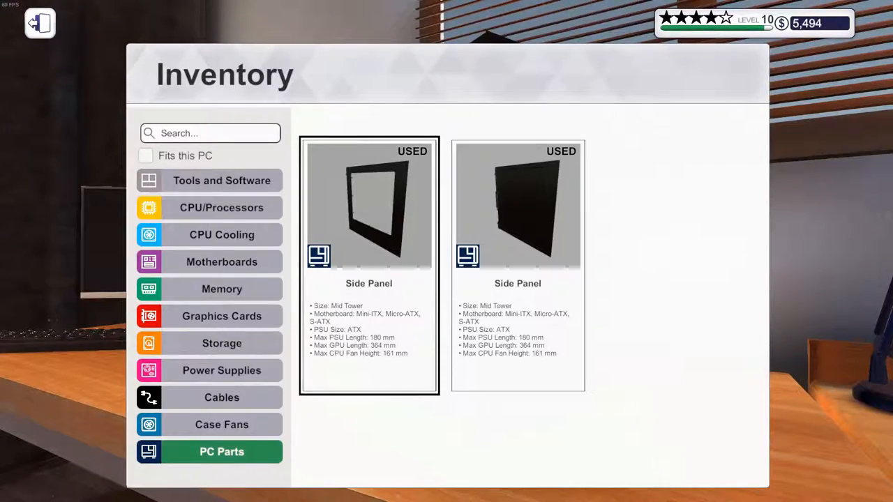
{"action": "left_click", "coordinate": [222, 343]}
{"action": "left_click", "coordinate": [363, 210]}
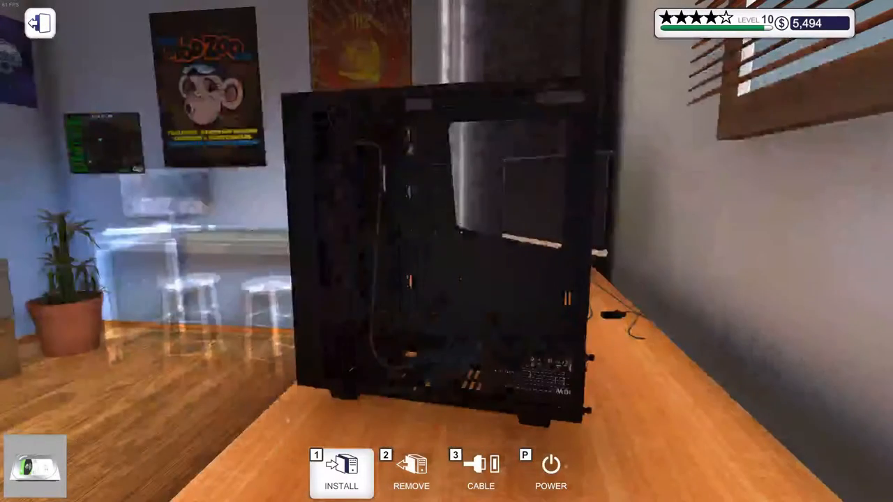
{"action": "left_click", "coordinate": [377, 324]}
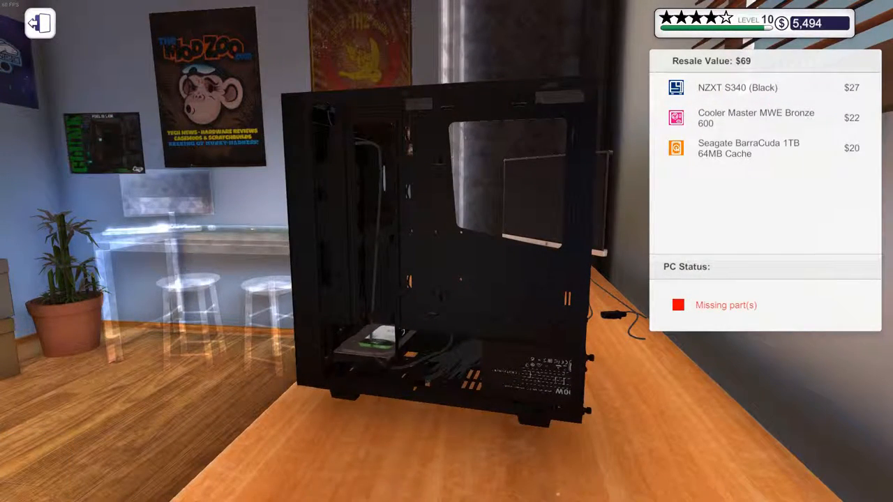
{"action": "key", "text": "2"}
{"action": "key", "text": "3"}
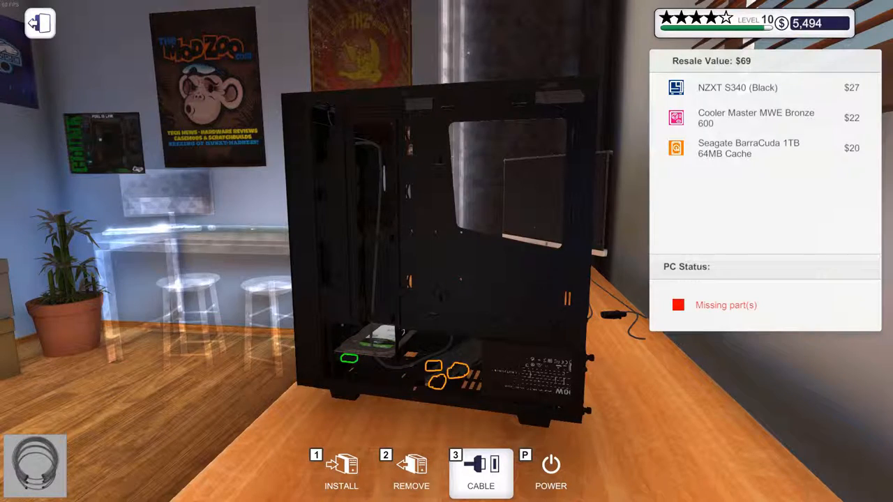
{"action": "left_click", "coordinate": [436, 373]}
{"action": "key", "text": "1"}
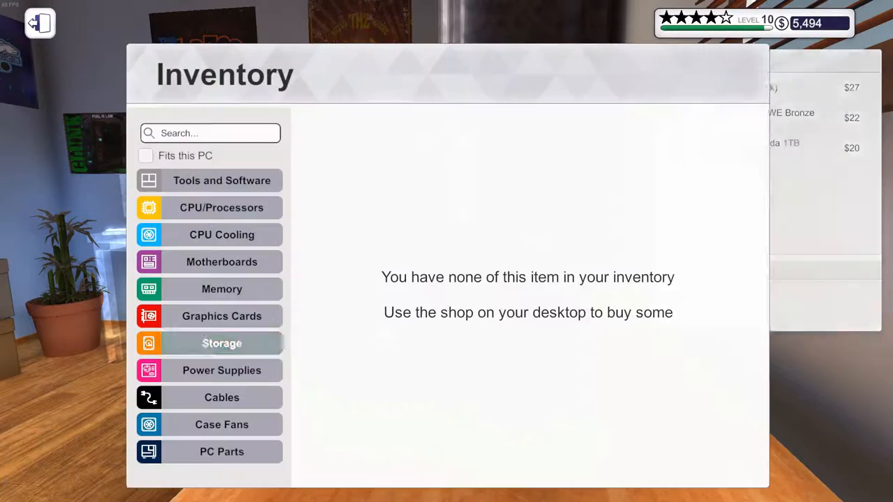
{"action": "key", "text": "2"}
{"action": "key", "text": "1"}
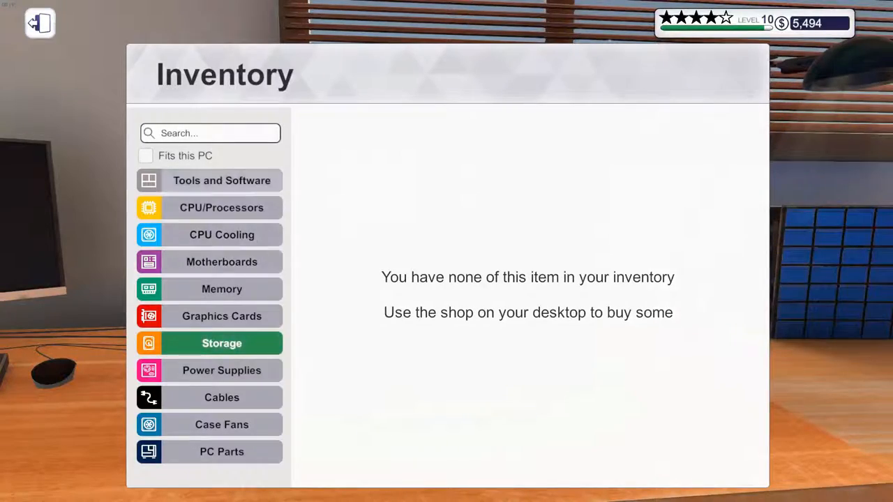
{"action": "left_click", "coordinate": [222, 262]}
Step: Mount and screw the MSI Z270 Gaming Pro Carbon motherboard into the case
{"action": "left_click", "coordinate": [363, 251]}
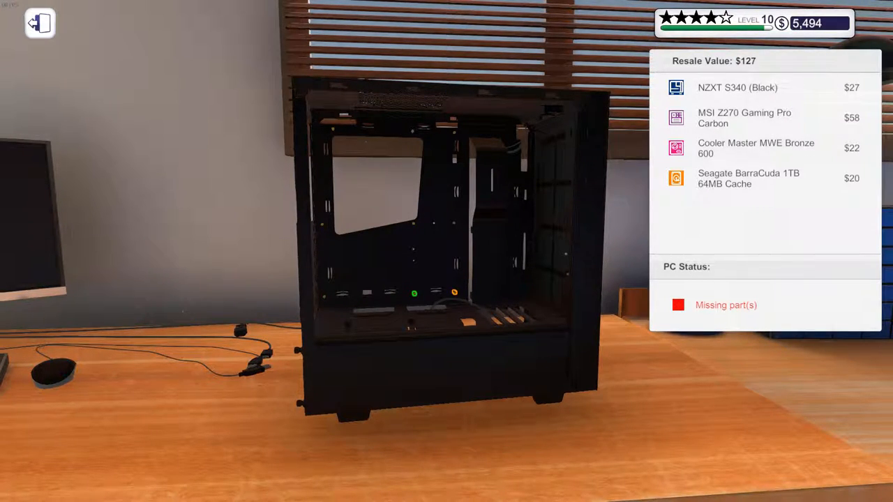
{"action": "left_click", "coordinate": [390, 209]}
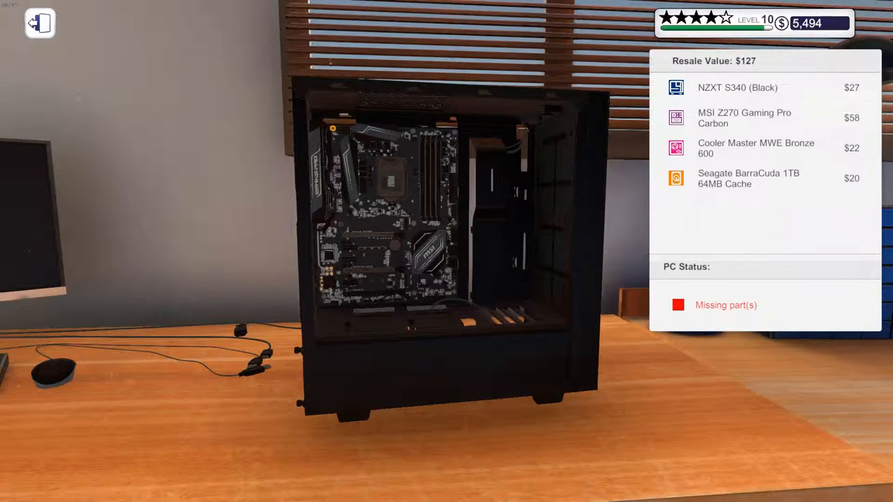
{"action": "key", "text": "2"}
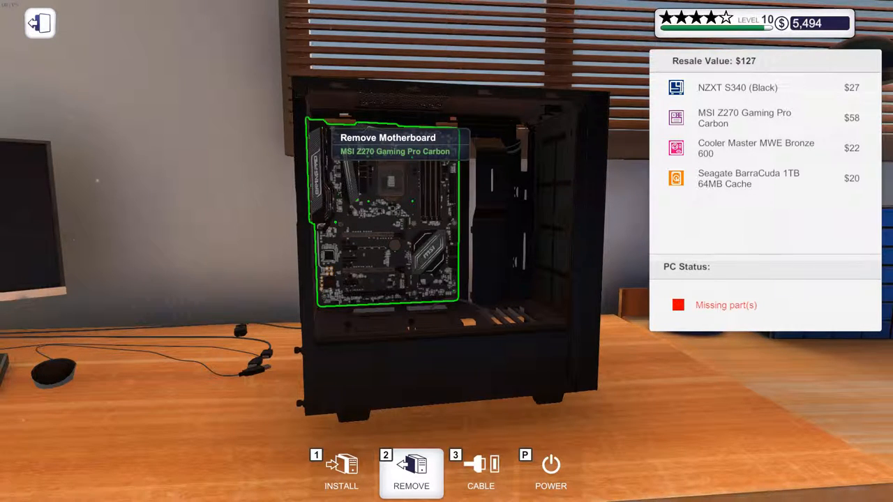
{"action": "key", "text": "3"}
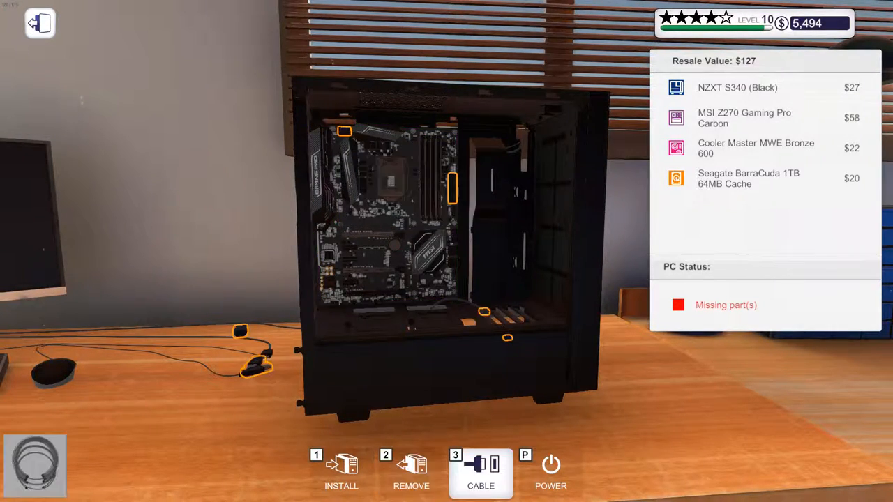
{"action": "key", "text": "1"}
Step: Mount a red NZXT Aer P 120mm fan in the top slot and screw it in
{"action": "left_click", "coordinate": [222, 424]}
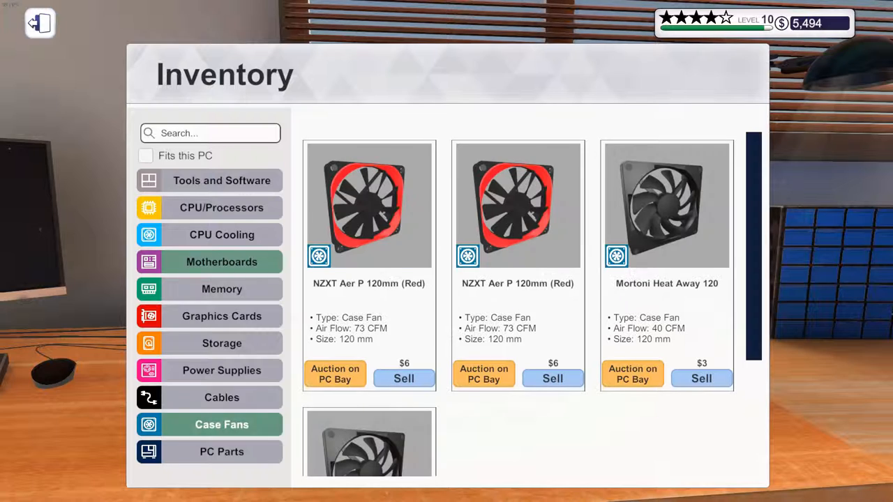
{"action": "left_click", "coordinate": [369, 209]}
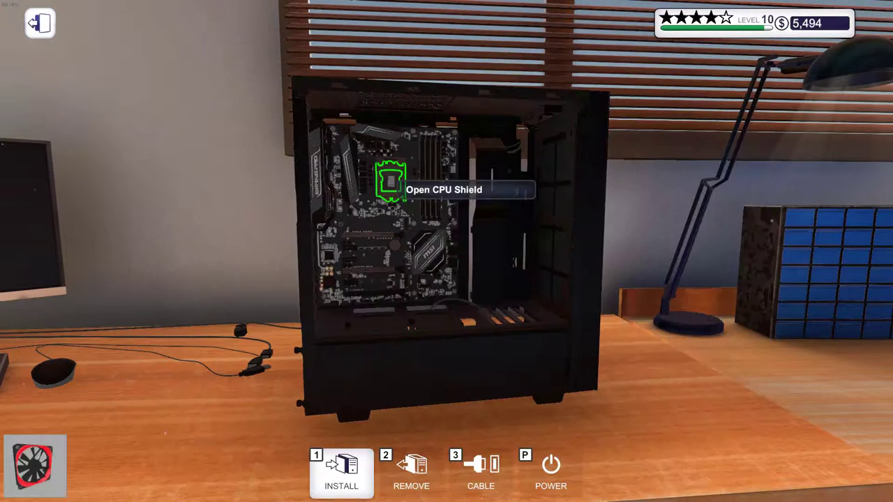
{"action": "left_click", "coordinate": [404, 105]}
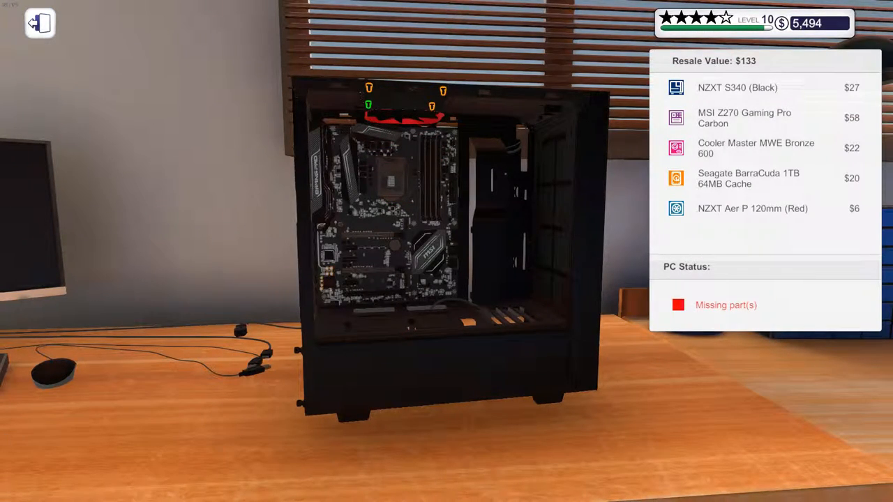
{"action": "left_click", "coordinate": [368, 106]}
{"action": "left_click", "coordinate": [369, 91]}
{"action": "left_click", "coordinate": [431, 109]}
Step: Mount the second red NZXT Aer P fan at the front of the case
{"action": "key", "text": "2"}
{"action": "key", "text": "1"}
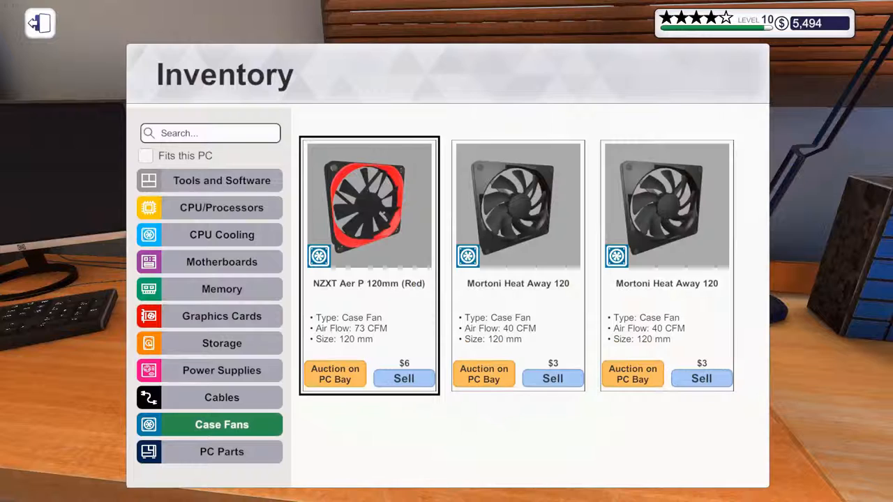
{"action": "left_click", "coordinate": [369, 210]}
{"action": "left_click", "coordinate": [319, 160]}
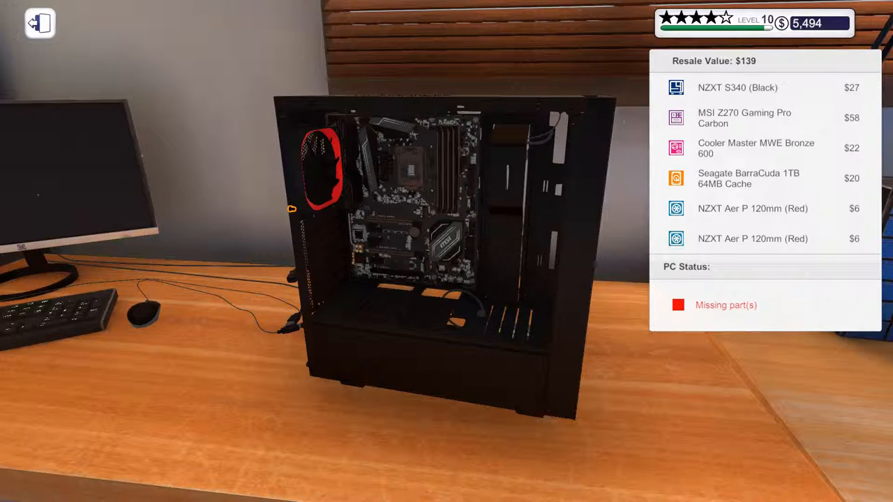
{"action": "key", "text": "2"}
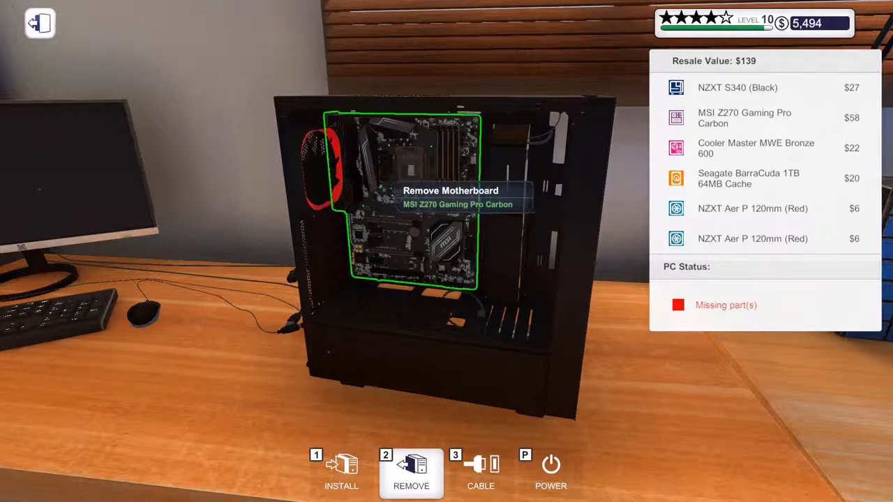
Step: Seat the ADATA XPG GAMMIX D10 8 GB stick in the motherboard's RAM slot
{"action": "key", "text": "i"}
{"action": "key", "text": "i"}
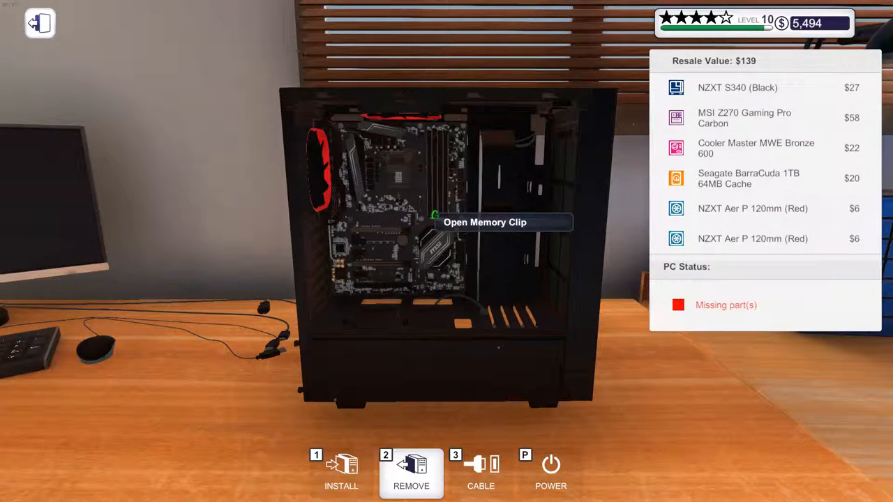
{"action": "key", "text": "i"}
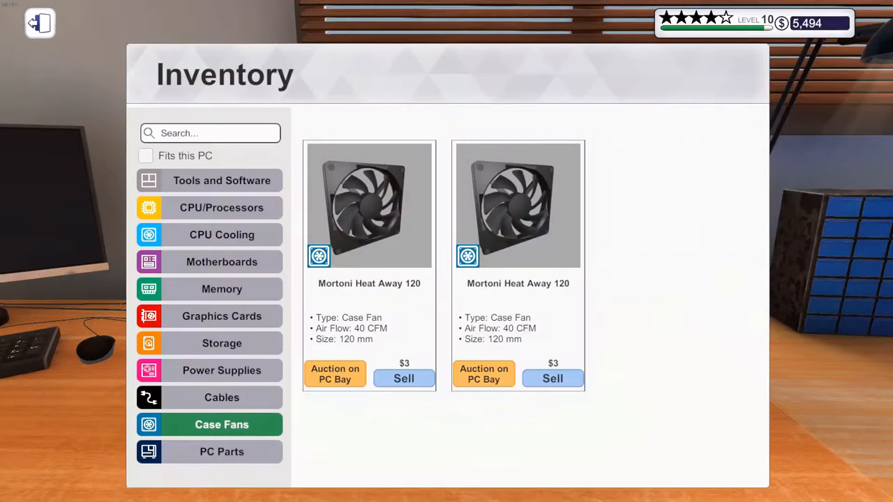
{"action": "left_click", "coordinate": [222, 262]}
{"action": "left_click", "coordinate": [222, 289]}
{"action": "left_click", "coordinate": [335, 199]}
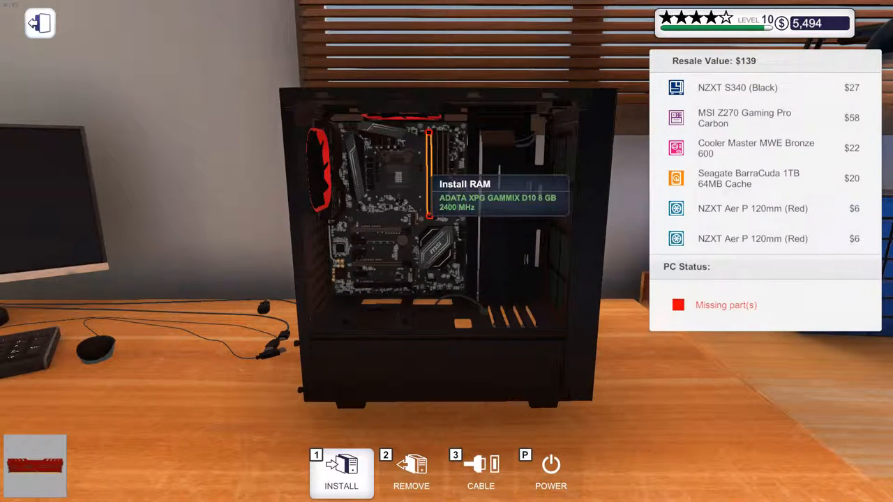
{"action": "left_click", "coordinate": [441, 174]}
{"action": "key", "text": "i"}
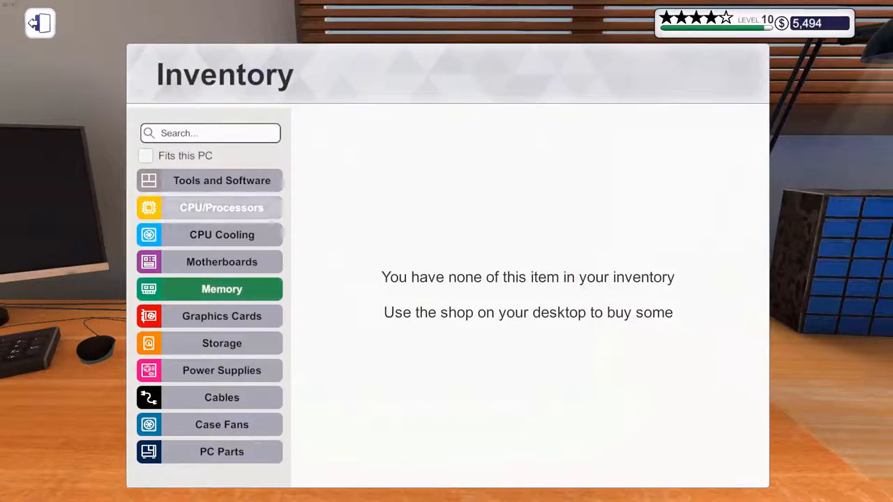
Step: Drop the Intel Core i5-6600K into the socket and close the CPU shield
{"action": "left_click", "coordinate": [221, 208]}
{"action": "left_click", "coordinate": [363, 209]}
{"action": "left_click", "coordinate": [398, 178]}
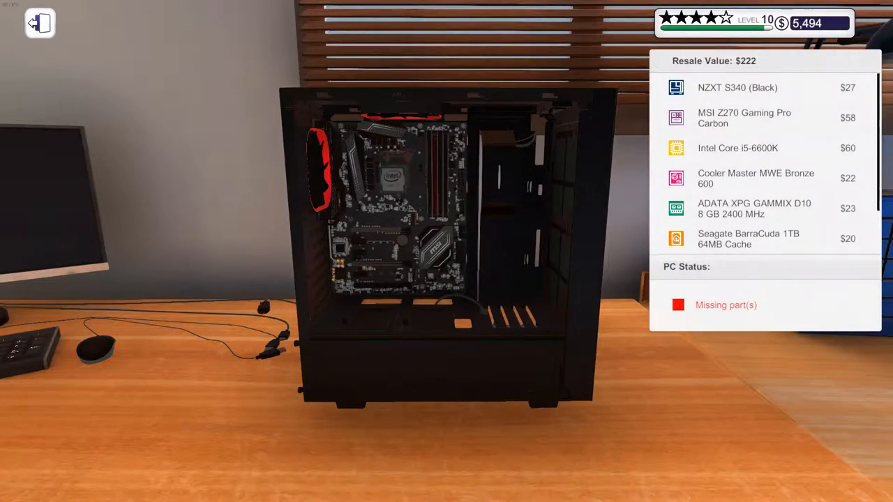
{"action": "key", "text": "2"}
{"action": "scroll", "coordinate": [446, 251], "scroll_direction": "up", "scroll_amount": 5}
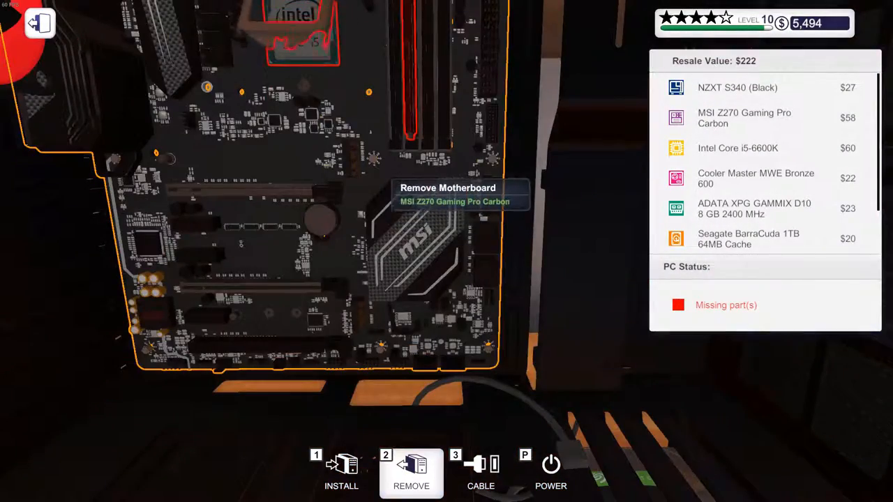
{"action": "scroll", "coordinate": [447, 251], "scroll_direction": "up", "scroll_amount": 5}
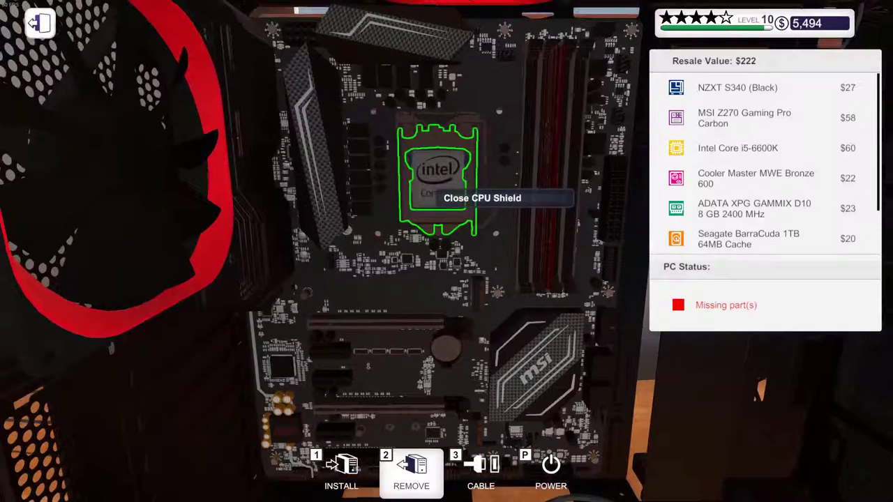
{"action": "left_click", "coordinate": [439, 197]}
Step: Apply thermal paste and mount the ARCTIC Freezer 33 cooler on the CPU
{"action": "key", "text": "1"}
{"action": "left_click", "coordinate": [222, 234]}
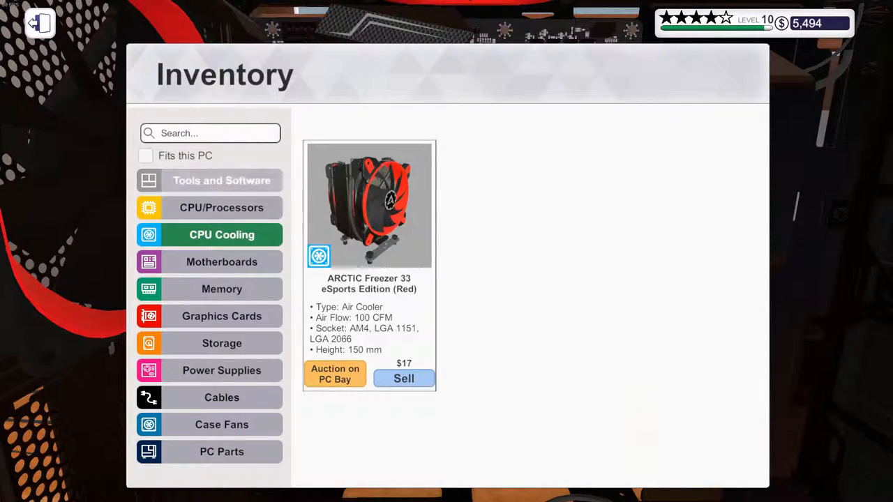
{"action": "left_click", "coordinate": [221, 180]}
{"action": "left_click", "coordinate": [369, 266]}
{"action": "key", "text": "1"}
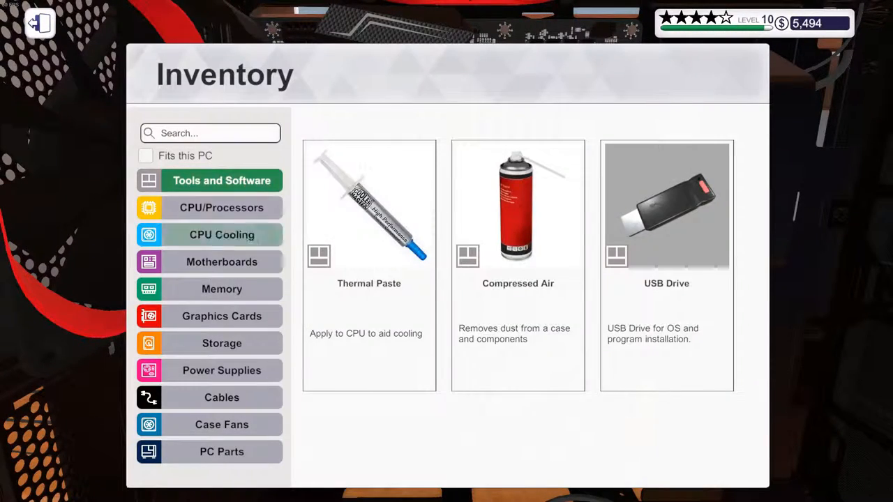
{"action": "left_click", "coordinate": [222, 235]}
{"action": "left_click", "coordinate": [369, 266]}
{"action": "left_click", "coordinate": [446, 209]}
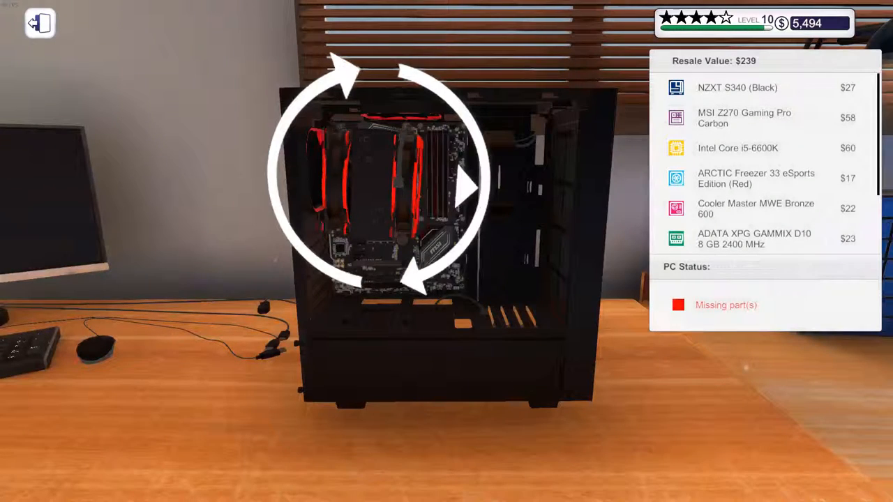
{"action": "left_click", "coordinate": [380, 178]}
{"action": "key", "text": "2"}
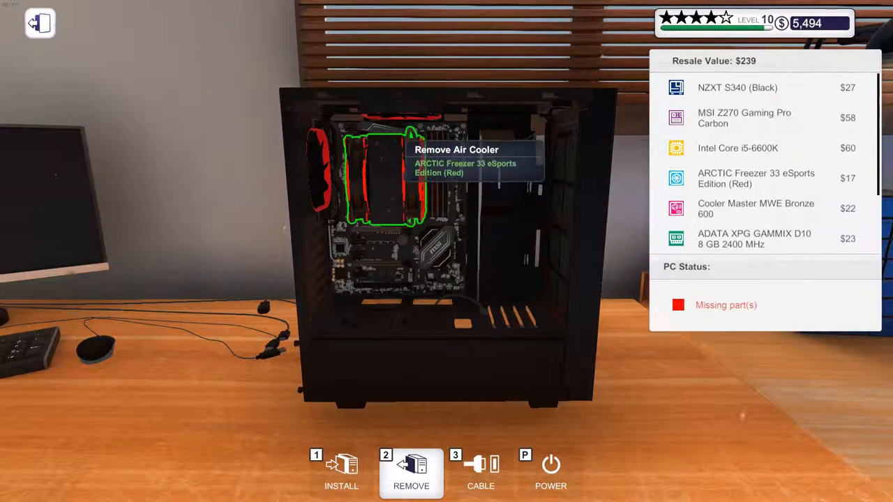
Step: In Cable mode, connect the motherboard power, bottom-case cables and the case fan cable
{"action": "key", "text": "3"}
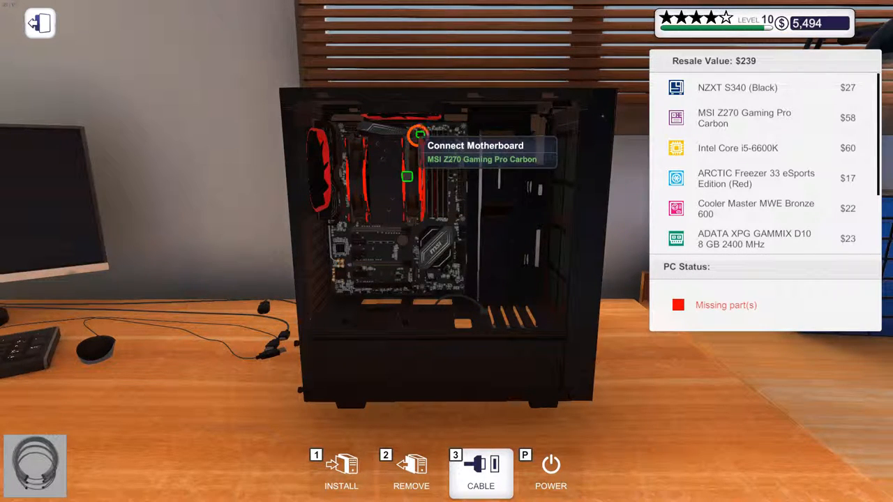
{"action": "left_click", "coordinate": [419, 134]}
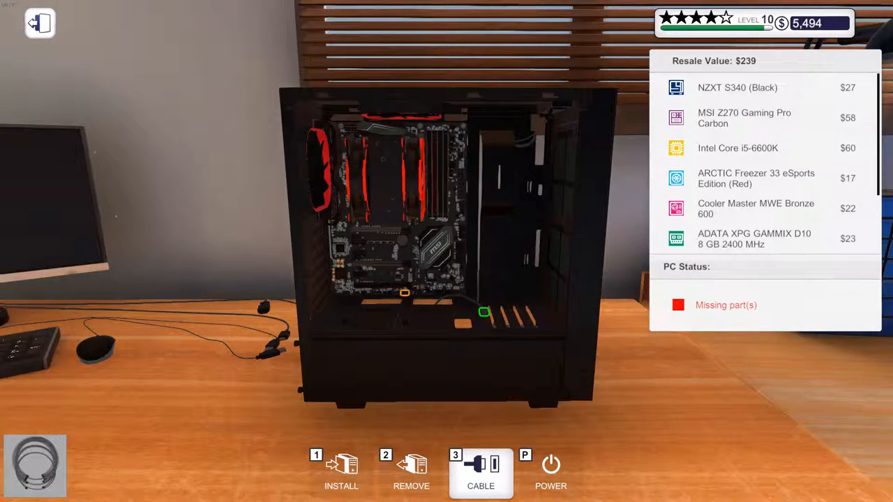
{"action": "left_click", "coordinate": [405, 293]}
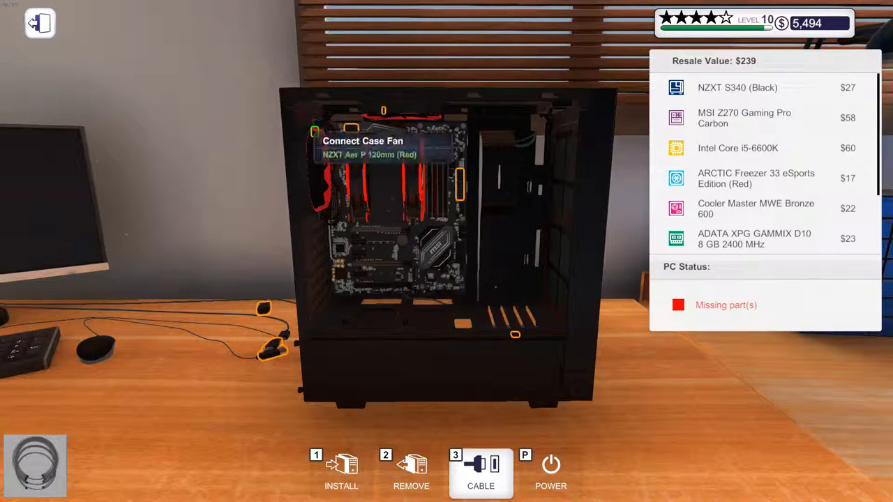
{"action": "left_click", "coordinate": [358, 206]}
Step: In Remove mode, take out the PCI lock and two PCI slot covers
{"action": "key", "text": "2"}
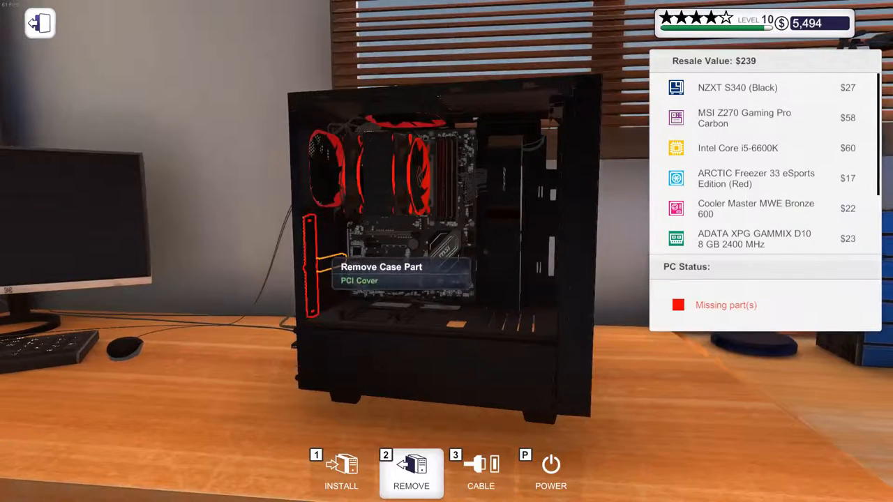
{"action": "key", "text": "1"}
{"action": "key", "text": "2"}
{"action": "left_click", "coordinate": [311, 252]}
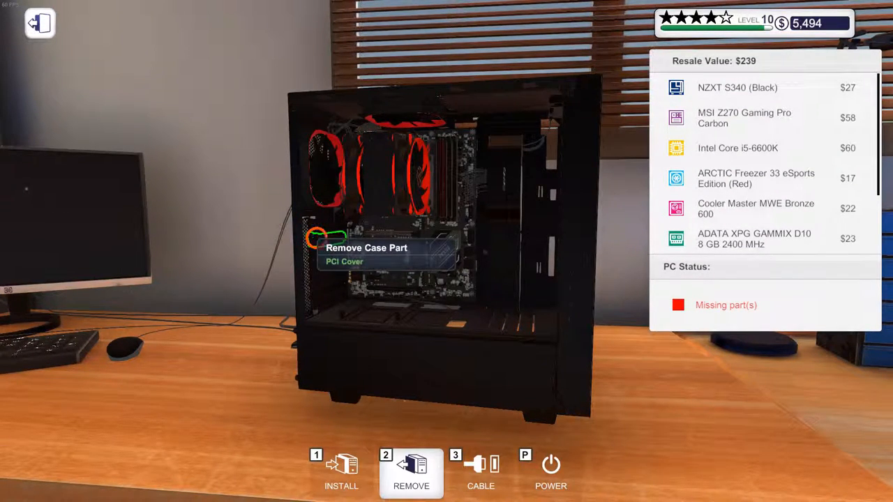
{"action": "left_click", "coordinate": [310, 236]}
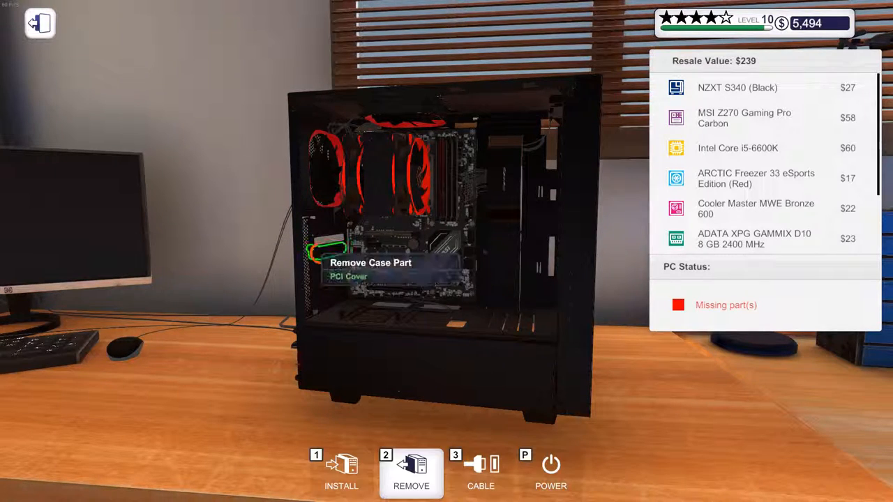
{"action": "left_click", "coordinate": [310, 247]}
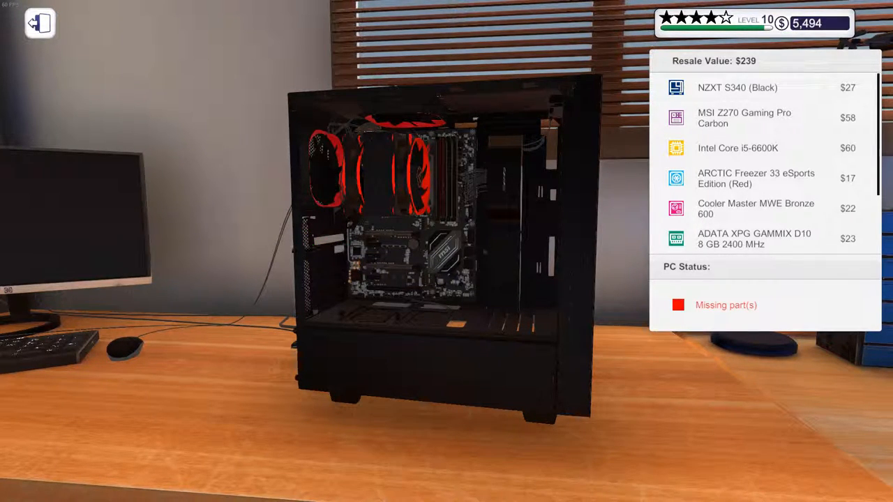
Step: Install the MSI Radeon R9 390 GAMING 8G from the Graphics Cards category into the cleared slot
{"action": "key", "text": "1"}
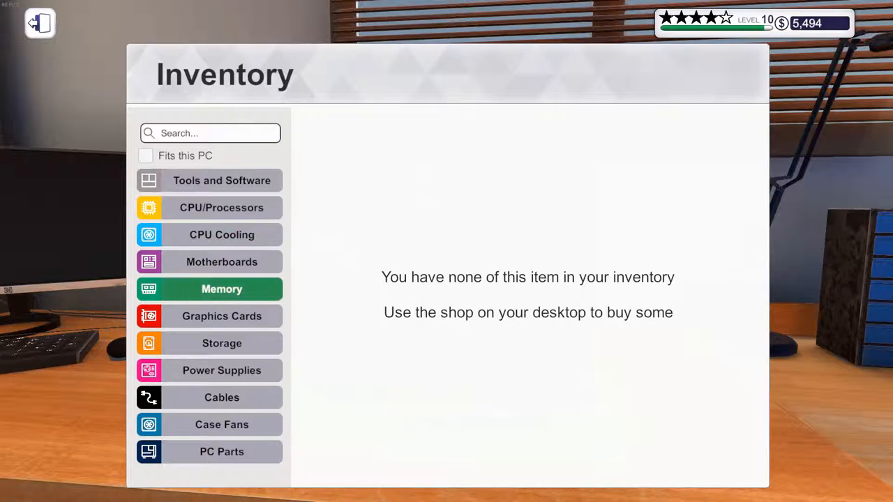
{"action": "left_click", "coordinate": [221, 316]}
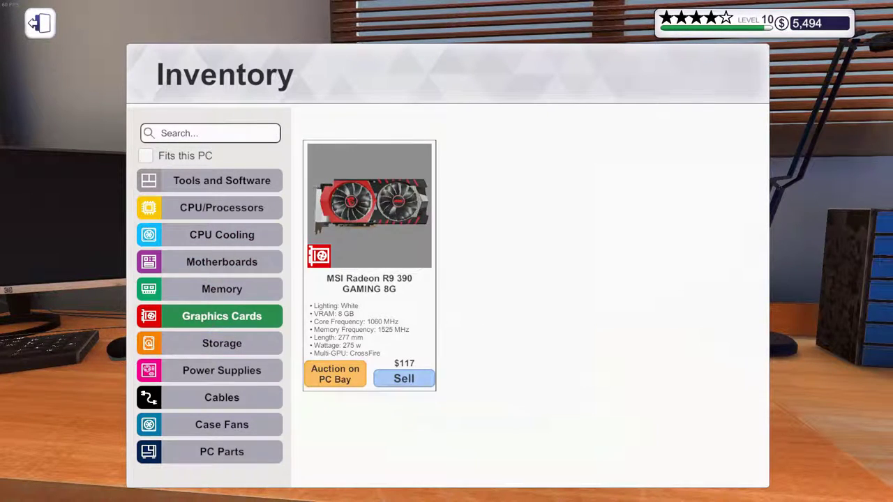
{"action": "left_click", "coordinate": [369, 206]}
{"action": "left_click", "coordinate": [391, 258]}
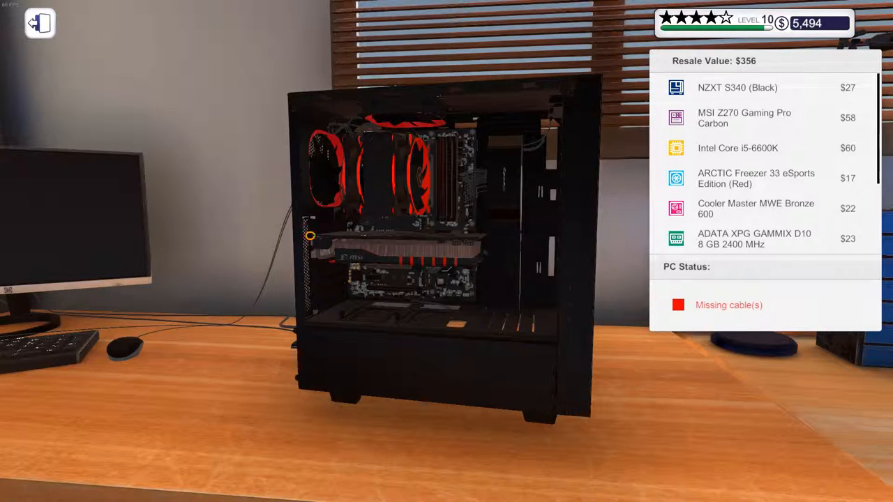
Step: In Cable mode, connect the power supply cables and the graphics card power cable
{"action": "key", "text": "2"}
{"action": "key", "text": "3"}
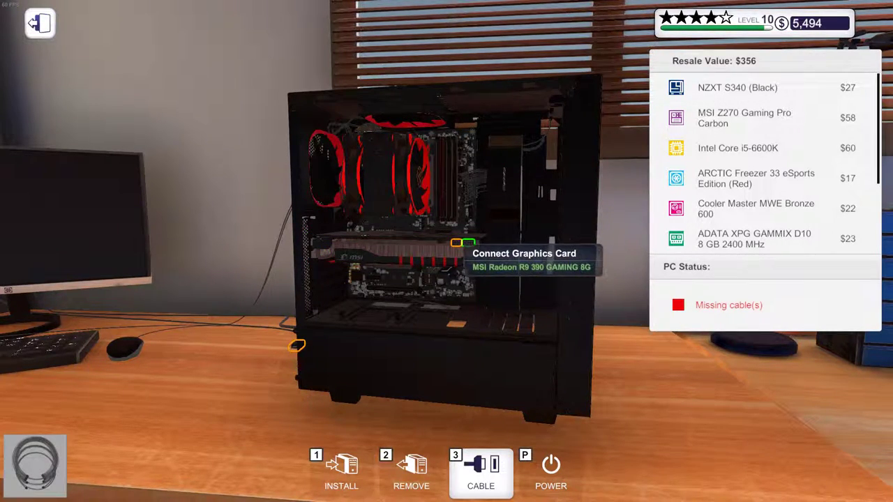
{"action": "left_click", "coordinate": [453, 368]}
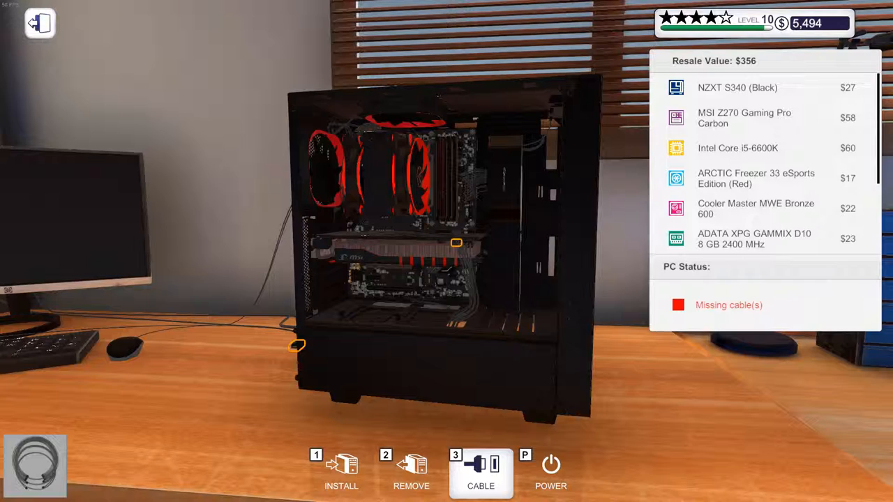
{"action": "left_click", "coordinate": [467, 243]}
{"action": "left_click", "coordinate": [456, 242]}
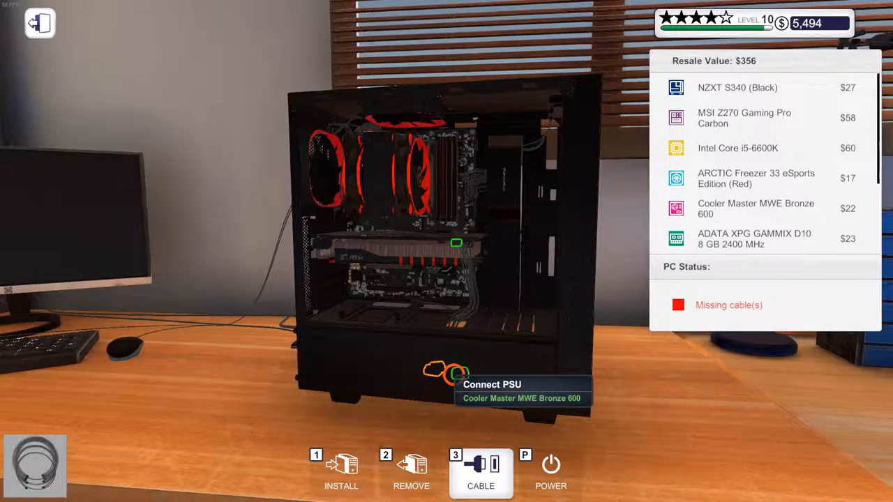
{"action": "left_click", "coordinate": [460, 374]}
Step: Finish the graphics card power connection, inspect the case and bring up the parts inventory
{"action": "key", "text": "2"}
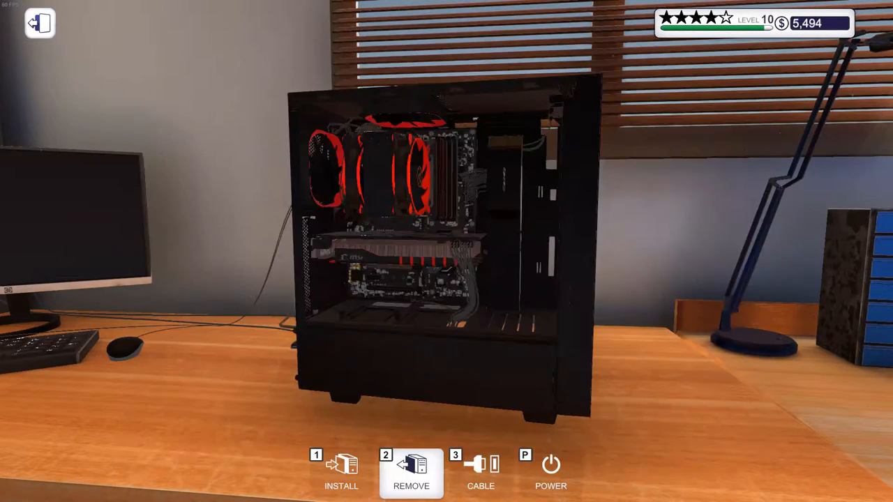
{"action": "key", "text": "3"}
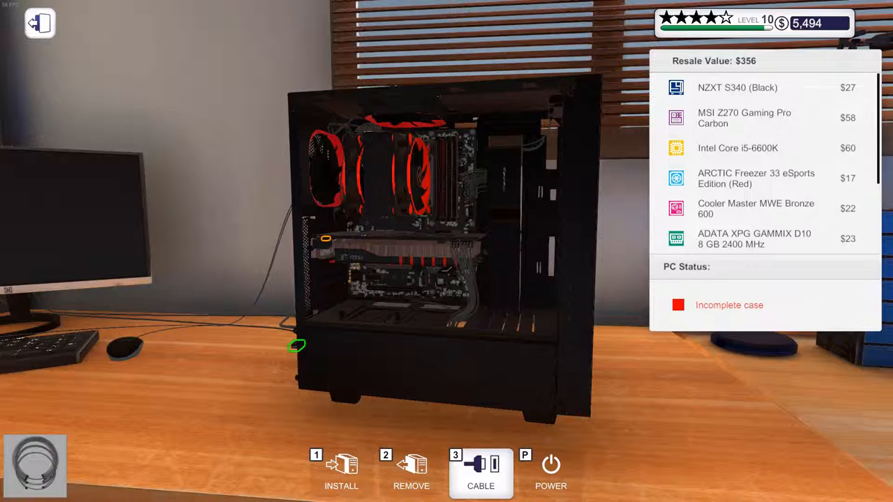
{"action": "left_click", "coordinate": [326, 240]}
{"action": "left_click_drag", "start_coordinate": [349, 244], "coordinate": [489, 244]}
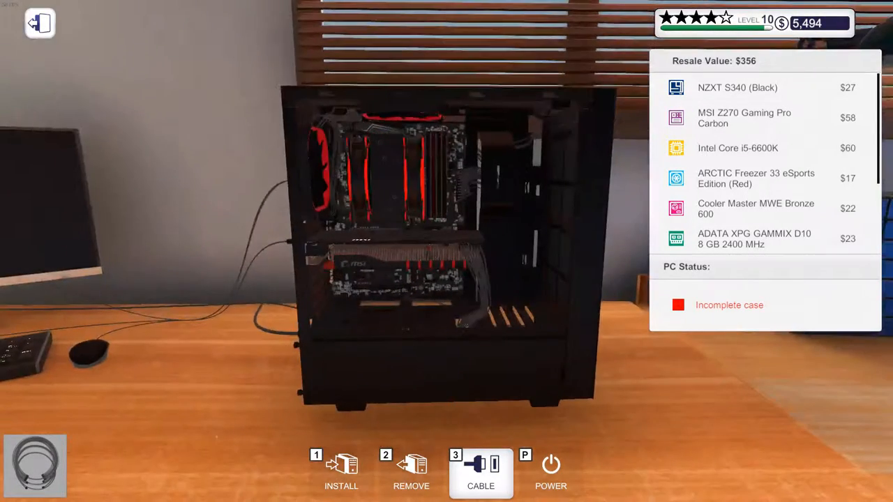
{"action": "key", "text": "1"}
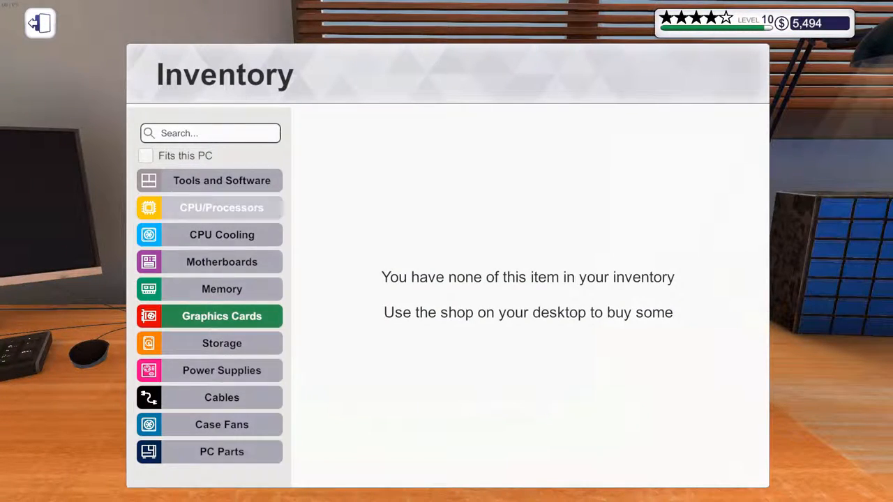
Step: Browse the categories to Case Fans and pick up the Mortoni Heat Away 120 fan
{"action": "left_click", "coordinate": [221, 207]}
{"action": "left_click", "coordinate": [222, 234]}
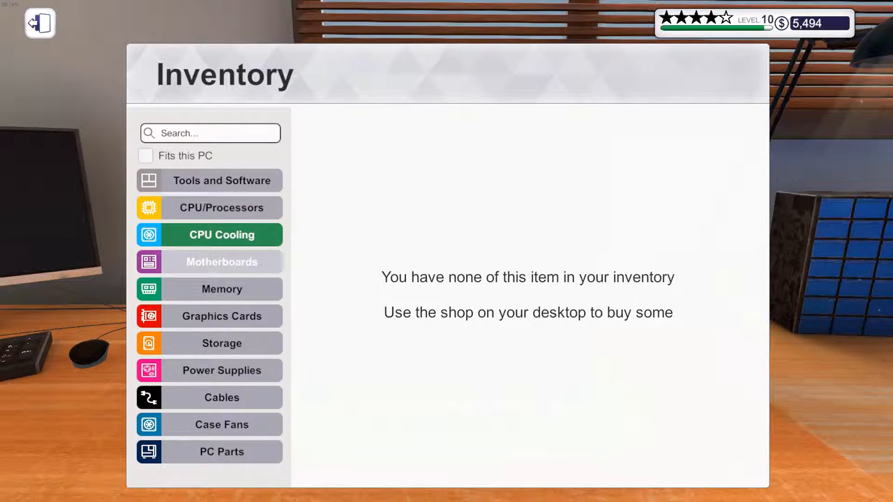
{"action": "left_click", "coordinate": [222, 261]}
{"action": "left_click", "coordinate": [222, 289]}
{"action": "left_click", "coordinate": [221, 316]}
{"action": "left_click", "coordinate": [222, 343]}
{"action": "left_click", "coordinate": [222, 397]}
{"action": "left_click", "coordinate": [222, 424]}
{"action": "left_click", "coordinate": [222, 451]}
{"action": "left_click", "coordinate": [222, 425]}
{"action": "left_click", "coordinate": [369, 209]}
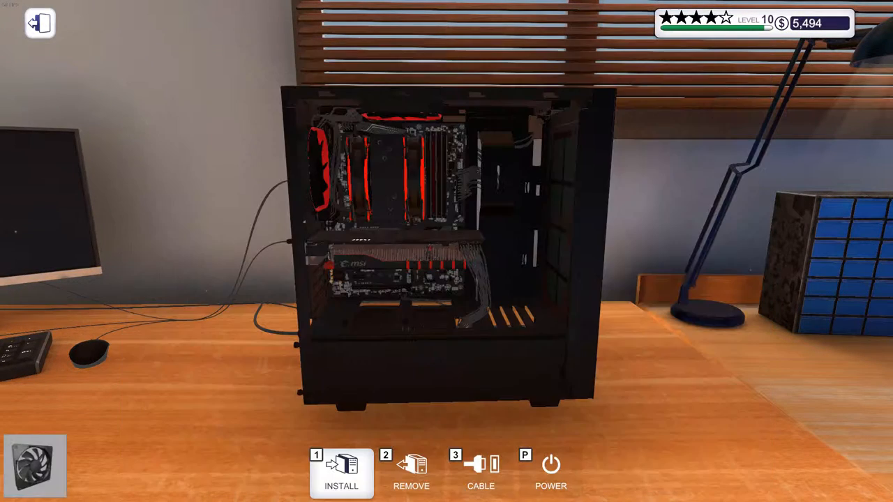
{"action": "mouse_move", "coordinate": [572, 244]}
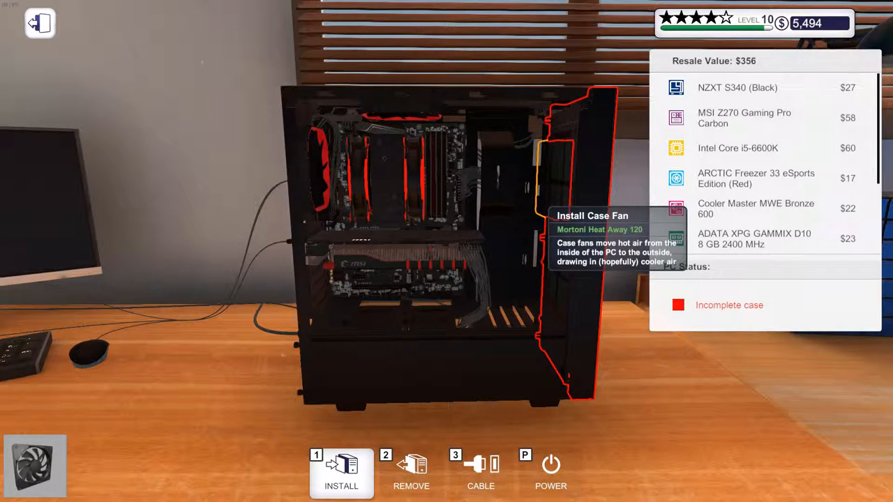
Step: Re-enter the build and fit the rear side panel from the PC Parts category
{"action": "key", "text": "Escape"}
{"action": "left_click", "coordinate": [446, 252]}
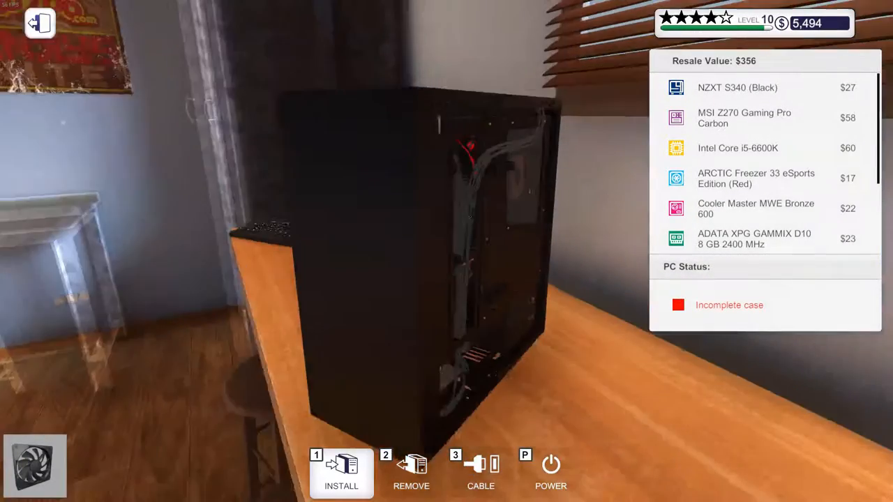
{"action": "key", "text": "3"}
{"action": "key", "text": "2"}
{"action": "key", "text": "1"}
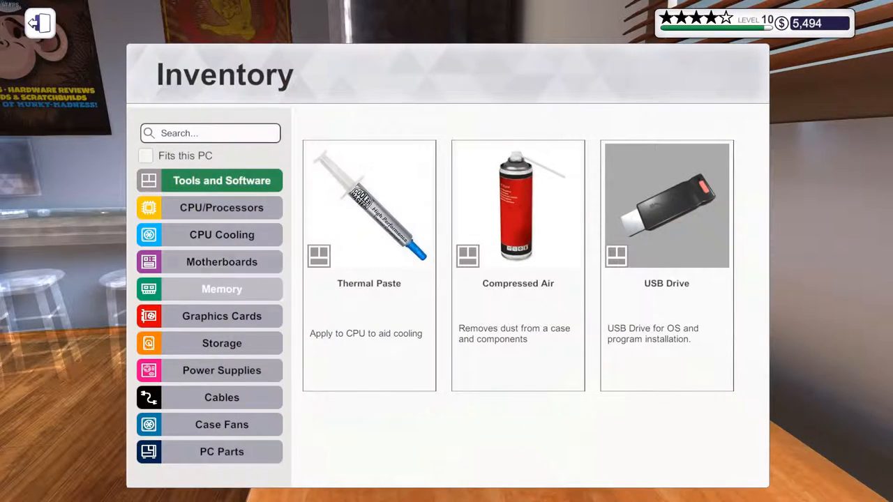
{"action": "left_click", "coordinate": [222, 288]}
{"action": "left_click", "coordinate": [221, 451]}
{"action": "left_click", "coordinate": [524, 223]}
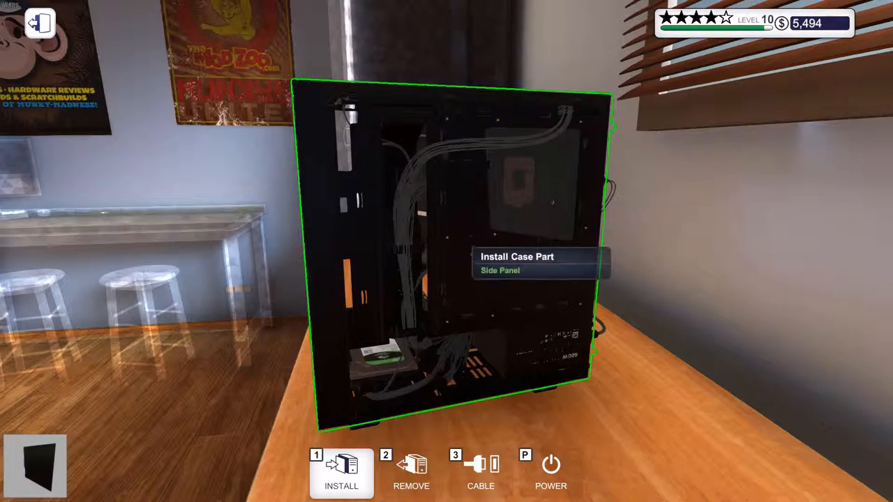
{"action": "left_click", "coordinate": [447, 230]}
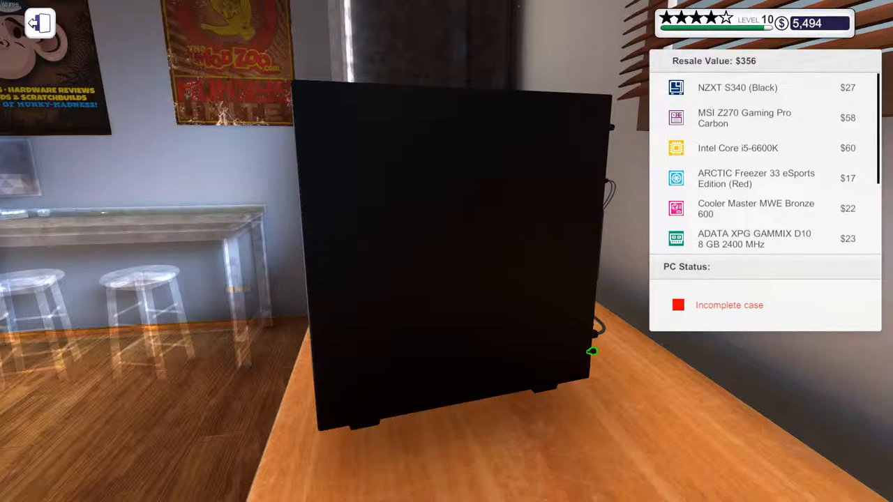
Step: Take the side panel back off and install the PCI lock in the case
{"action": "key", "text": "2"}
{"action": "left_click", "coordinate": [446, 230]}
{"action": "key", "text": "1"}
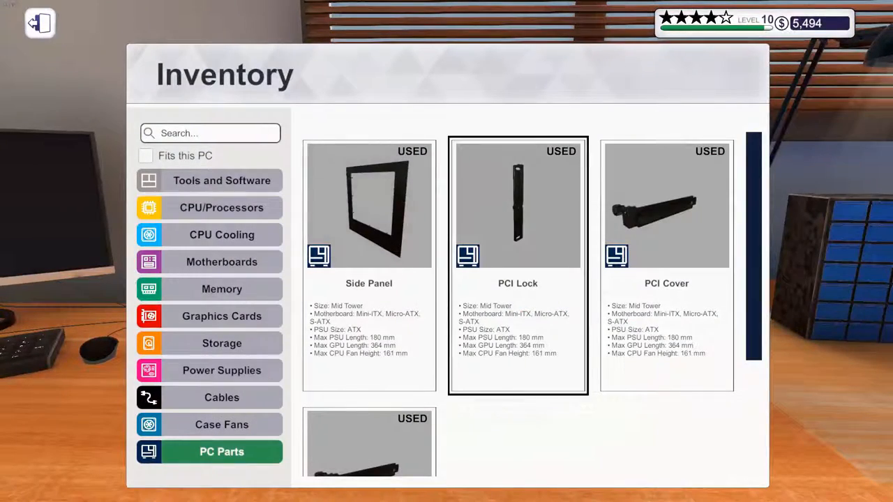
{"action": "left_click", "coordinate": [518, 266]}
{"action": "left_click", "coordinate": [314, 265]}
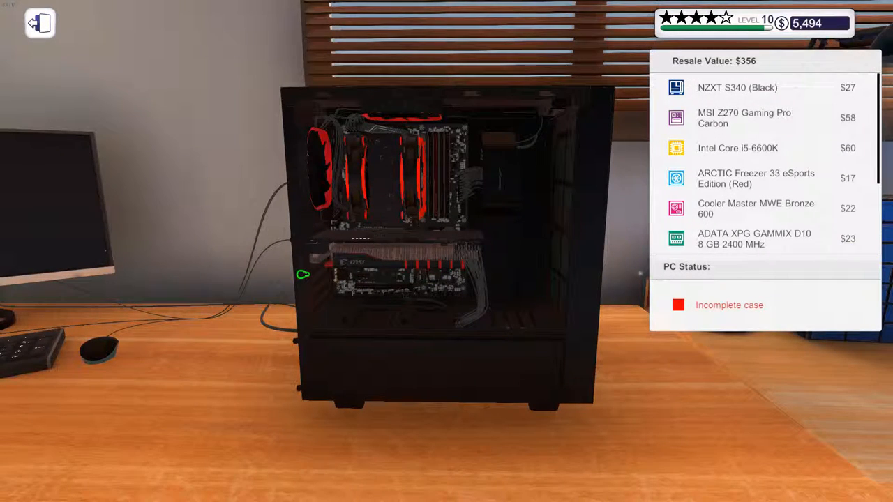
Step: Fit the front side panel so the case is closed and only the OS is missing
{"action": "key", "text": "2"}
{"action": "key", "text": "1"}
{"action": "left_click", "coordinate": [369, 265]}
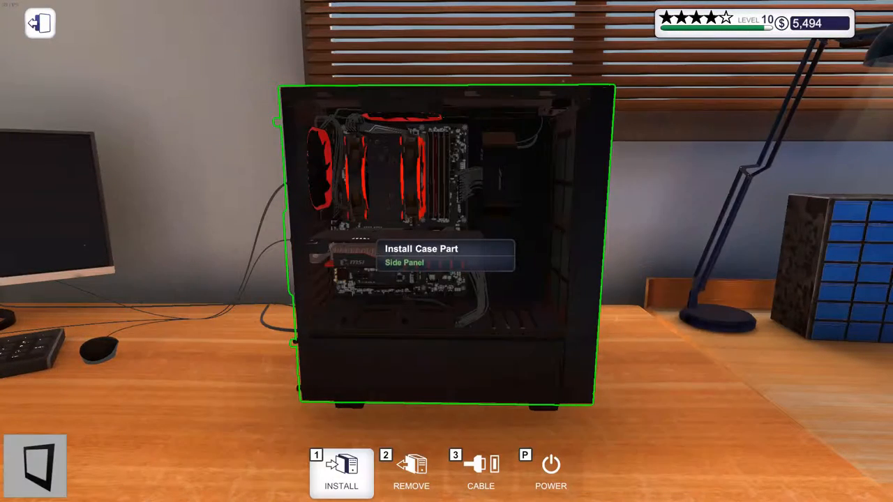
{"action": "left_click", "coordinate": [433, 230]}
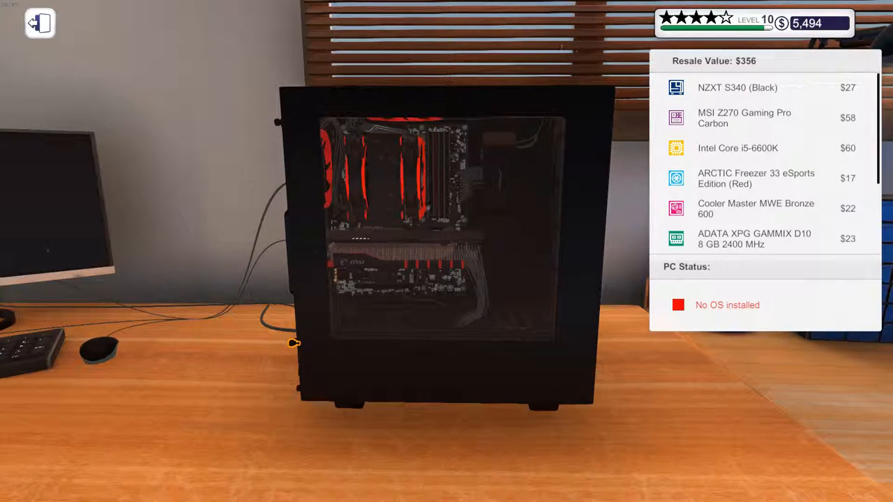
{"action": "key", "text": "2"}
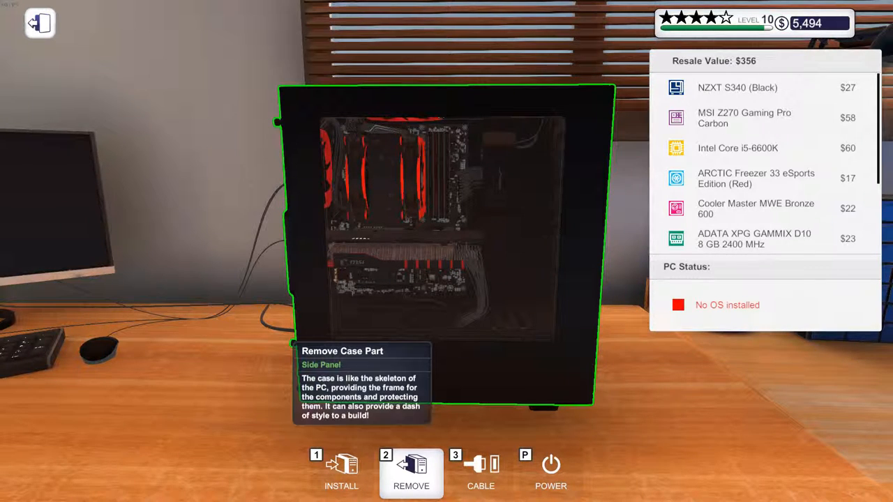
{"action": "key", "text": "3"}
{"action": "key", "text": "1"}
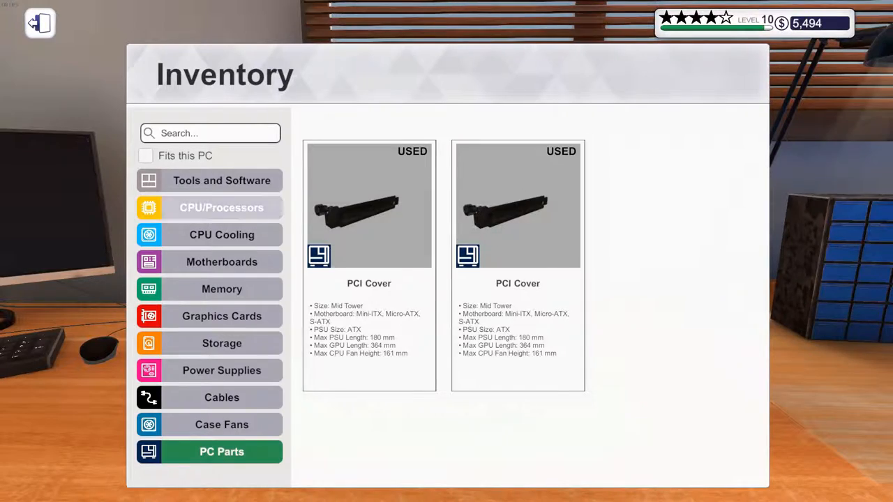
Step: Take the USB drive from Tools and Software and plug it into the rear port
{"action": "left_click", "coordinate": [221, 207]}
{"action": "left_click", "coordinate": [221, 180]}
{"action": "left_click", "coordinate": [369, 265]}
{"action": "key", "text": "1"}
{"action": "left_click", "coordinate": [664, 216]}
{"action": "left_click", "coordinate": [342, 127]}
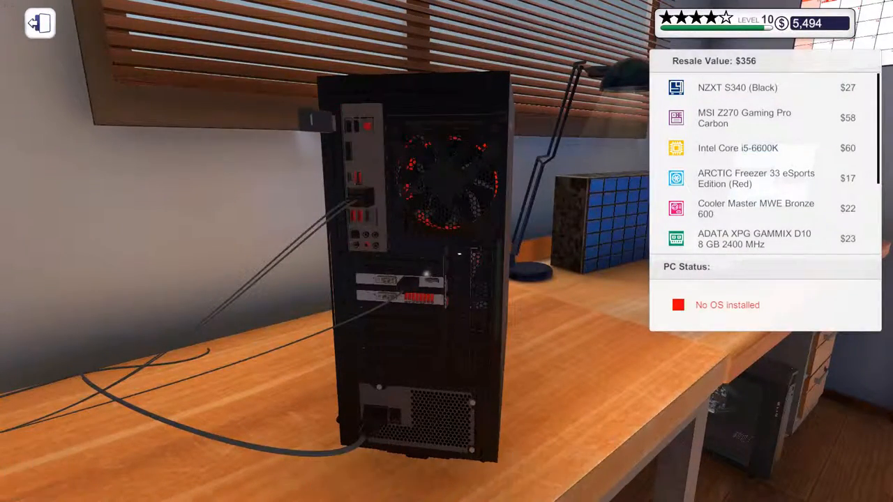
Step: Power on the PC and watch Omega System install until it reports Ready to boot
{"action": "key", "text": "2"}
{"action": "key", "text": "p"}
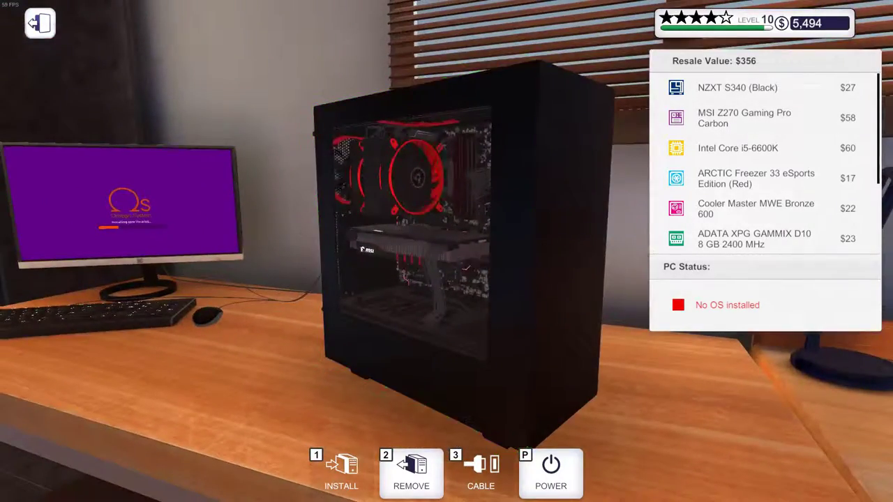
{"action": "left_click", "coordinate": [122, 206]}
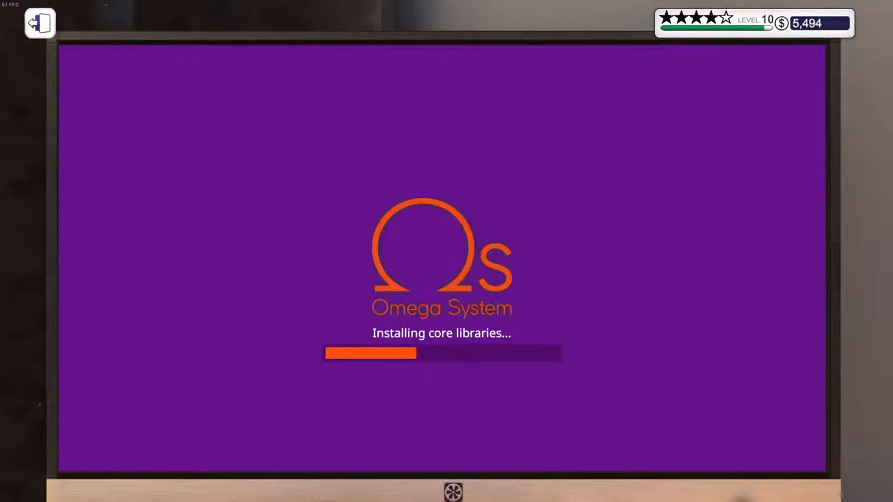
{"action": "key", "text": "Escape"}
{"action": "key", "text": "Escape"}
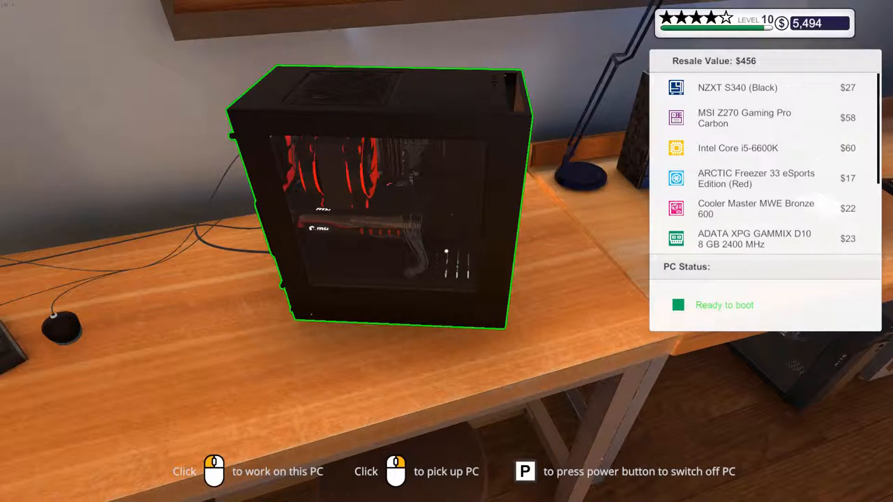
Step: Carry the finished PC off the workbench and set it down in the corridor
{"action": "right_click", "coordinate": [447, 251]}
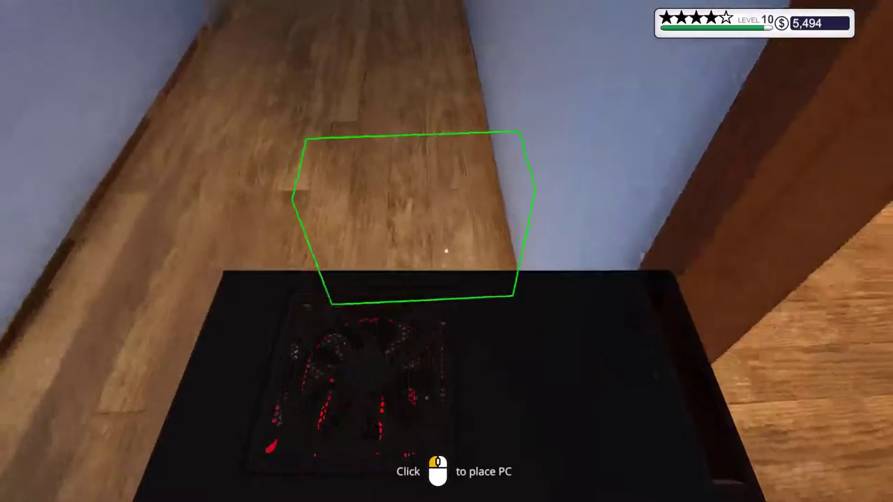
{"action": "left_click", "coordinate": [446, 252]}
{"action": "key", "text": "Tab"}
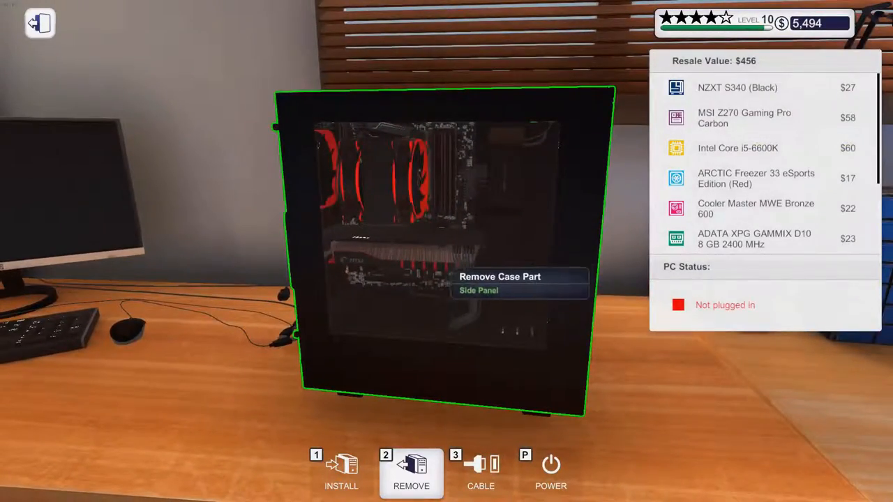
Step: Connect the remaining motherboard power cables and leave the build view
{"action": "key", "text": "3"}
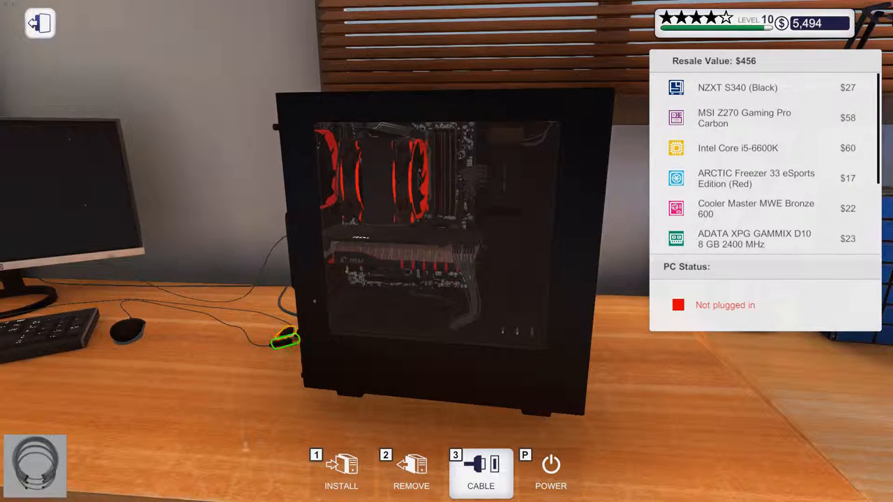
{"action": "left_click", "coordinate": [335, 176]}
{"action": "left_click", "coordinate": [336, 176]}
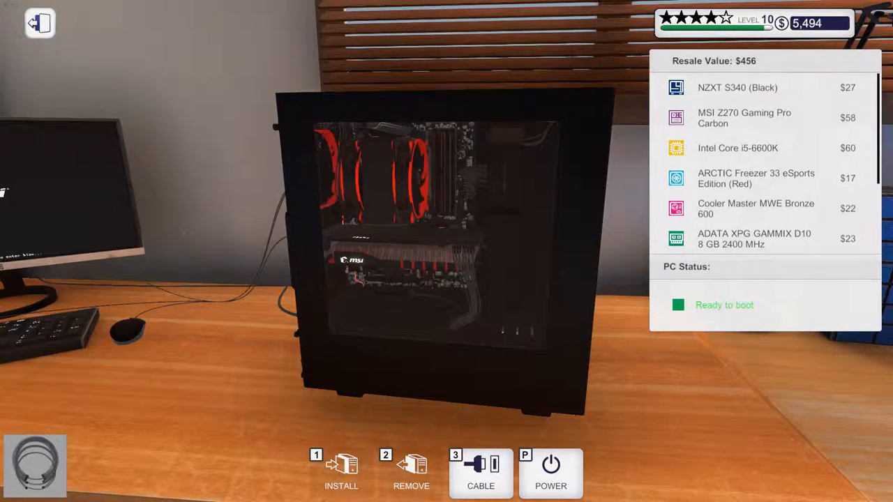
{"action": "scroll", "coordinate": [764, 174], "scroll_direction": "down", "scroll_amount": 4}
{"action": "scroll", "coordinate": [765, 175], "scroll_direction": "down", "scroll_amount": 1}
{"action": "scroll", "coordinate": [764, 175], "scroll_direction": "up", "scroll_amount": 5}
{"action": "scroll", "coordinate": [765, 174], "scroll_direction": "down", "scroll_amount": 1}
{"action": "scroll", "coordinate": [765, 174], "scroll_direction": "down", "scroll_amount": 1}
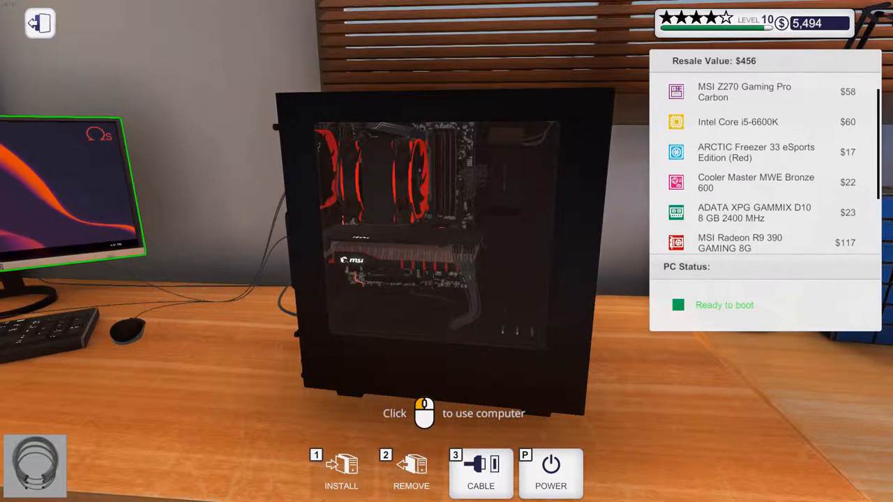
{"action": "key", "text": "Escape"}
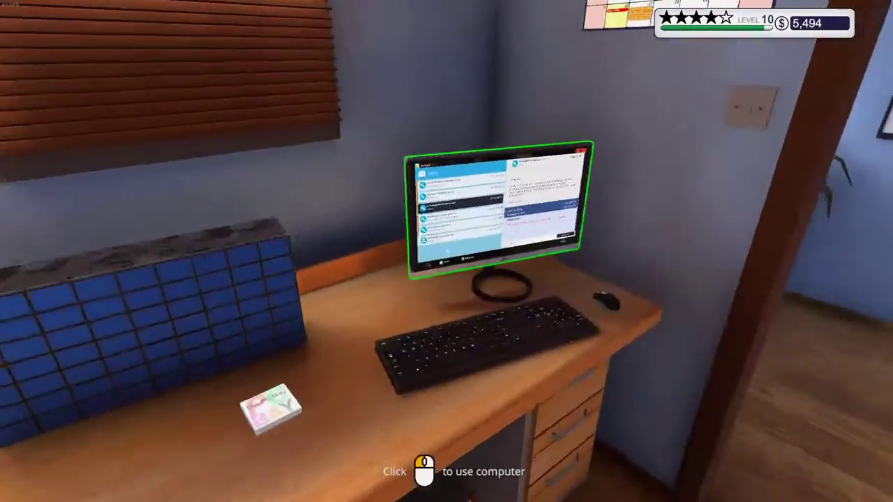
Step: Collect the H.Camp Build job note and check the e-mail computer at the desk
{"action": "left_click", "coordinate": [446, 251]}
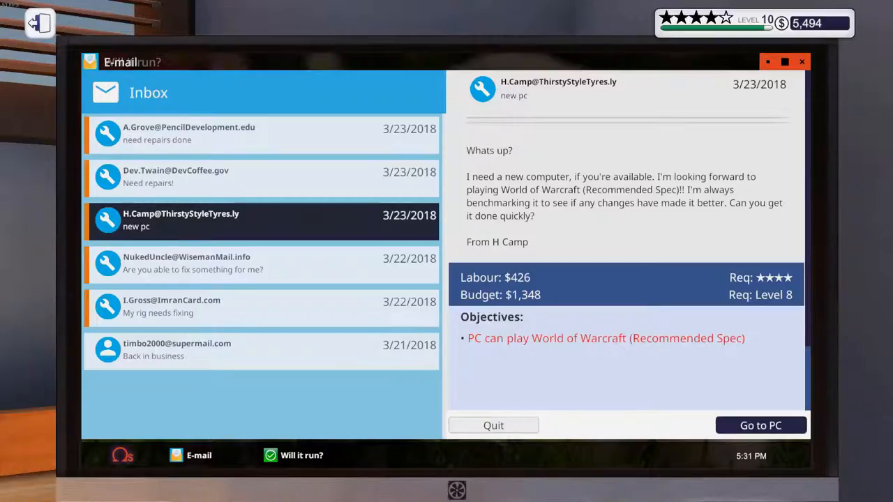
{"action": "key", "text": "Escape"}
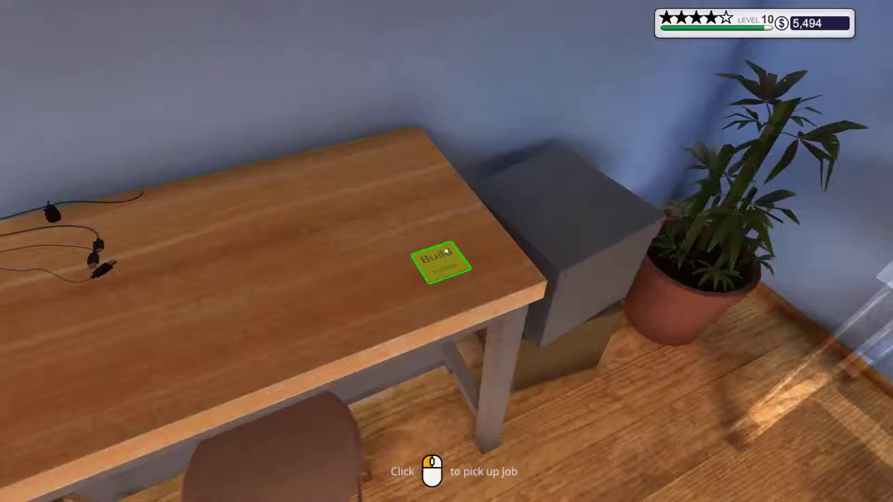
{"action": "left_click", "coordinate": [446, 251]}
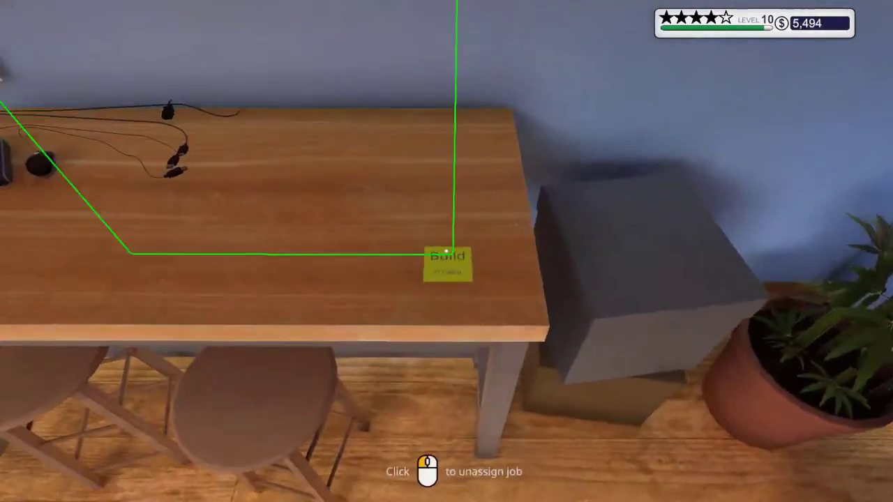
{"action": "left_click", "coordinate": [446, 251]}
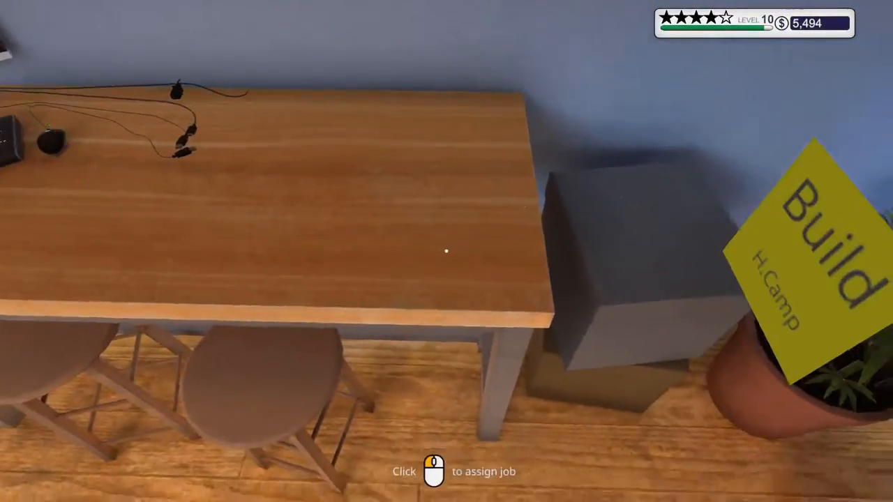
{"action": "key", "text": "w"}
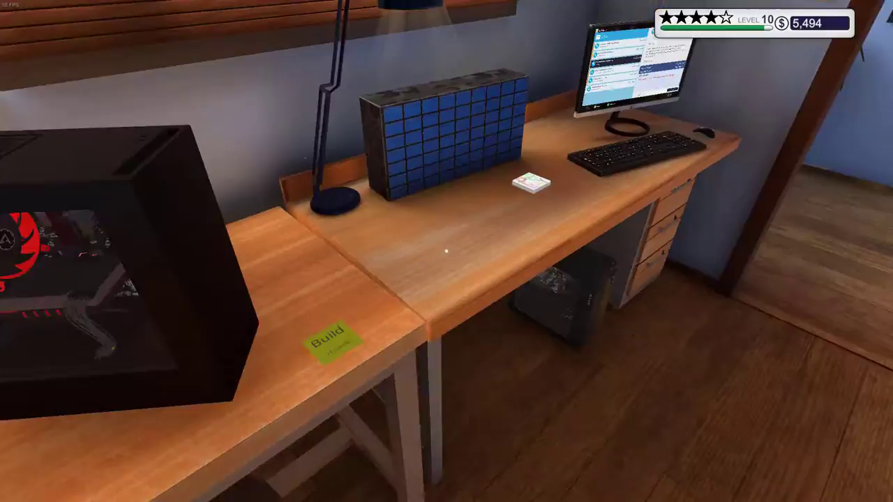
{"action": "key", "text": "w"}
{"action": "left_click", "coordinate": [446, 252]}
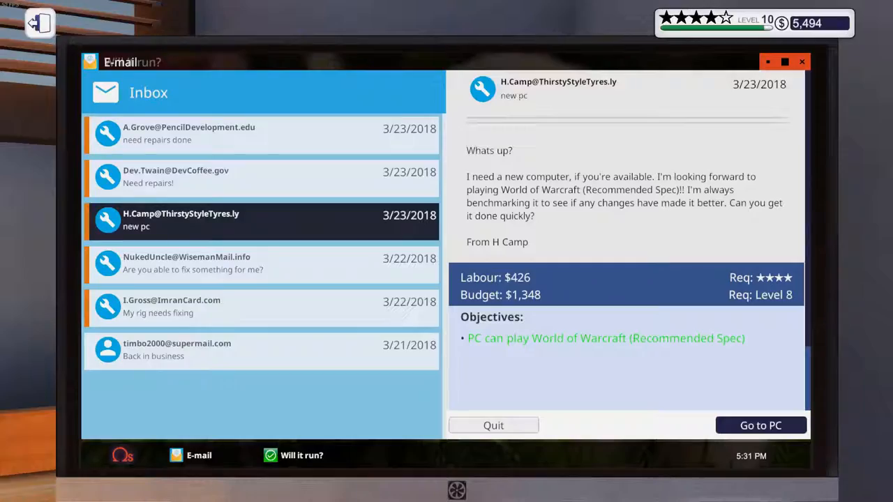
{"action": "key", "text": "Escape"}
Step: Deliver the finished gaming PC to the corridor and use the e-mail computer
{"action": "right_click", "coordinate": [447, 252]}
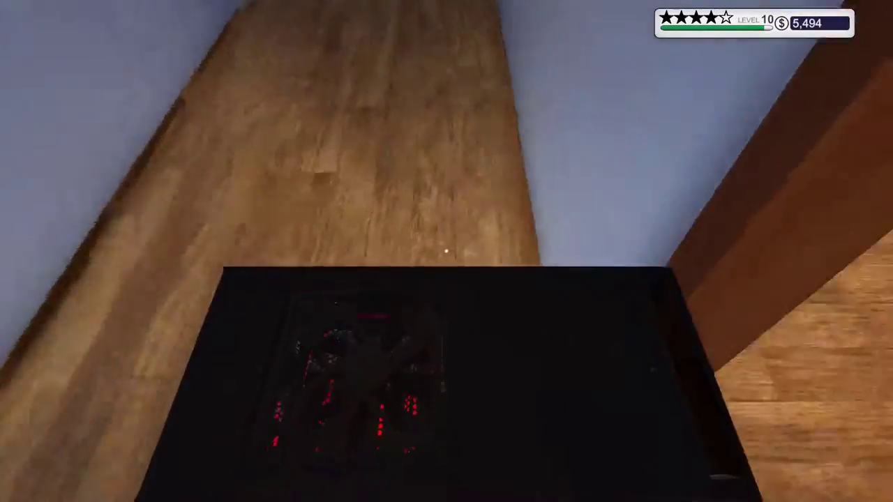
{"action": "left_click", "coordinate": [447, 251]}
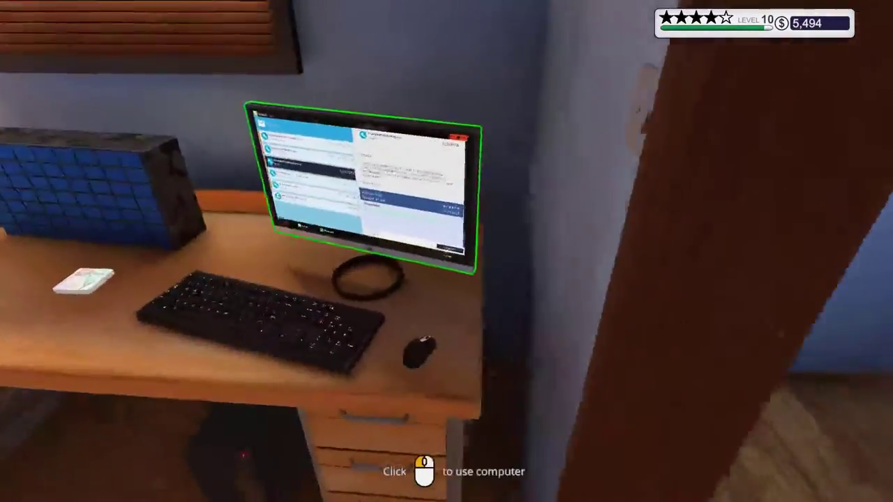
{"action": "left_click", "coordinate": [447, 251]}
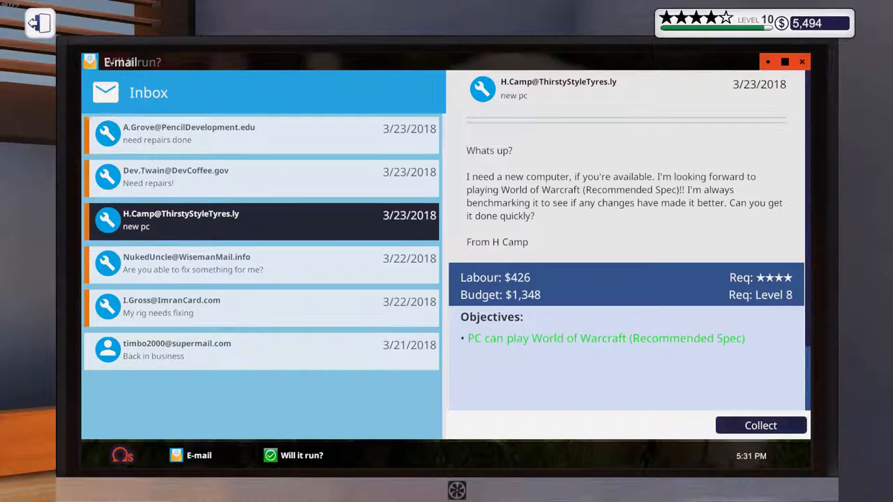
Step: Collect the $1,470 payment for H.Camp's job, discard its e-mail and head to the boxed PCs
{"action": "left_click", "coordinate": [760, 425]}
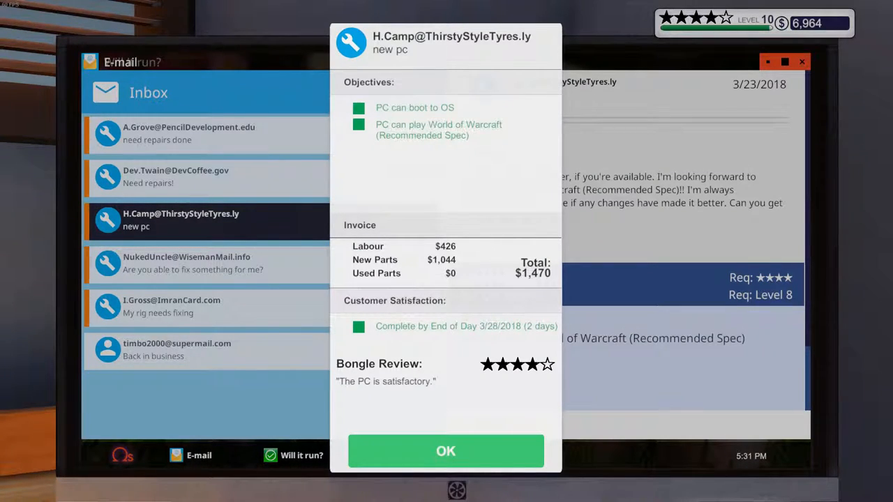
{"action": "left_click", "coordinate": [446, 450]}
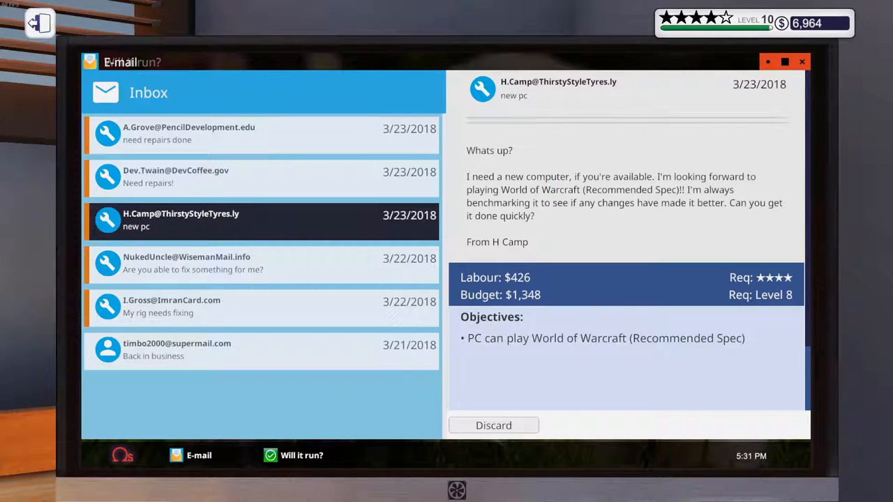
{"action": "left_click", "coordinate": [494, 426]}
{"action": "key", "text": "Escape"}
{"action": "key", "text": "w"}
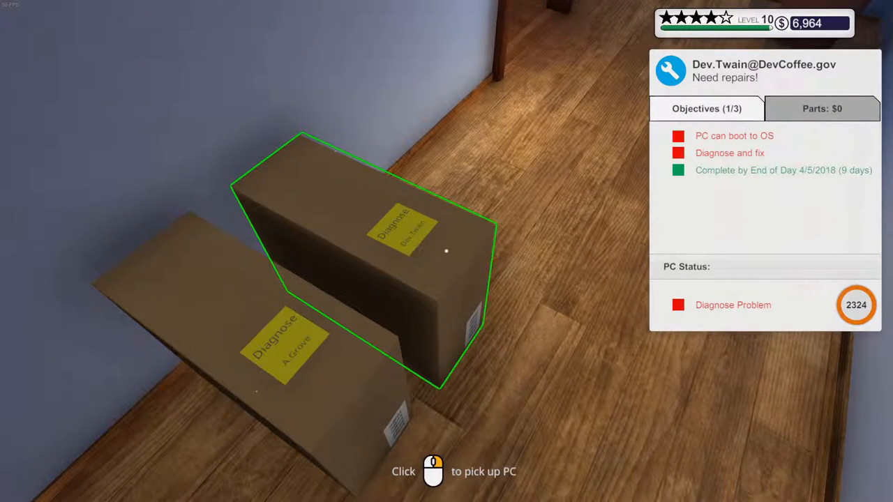
Step: Bring Dev.Twain's Diagnose box to the workbench and start working on the PC
{"action": "left_click", "coordinate": [446, 251]}
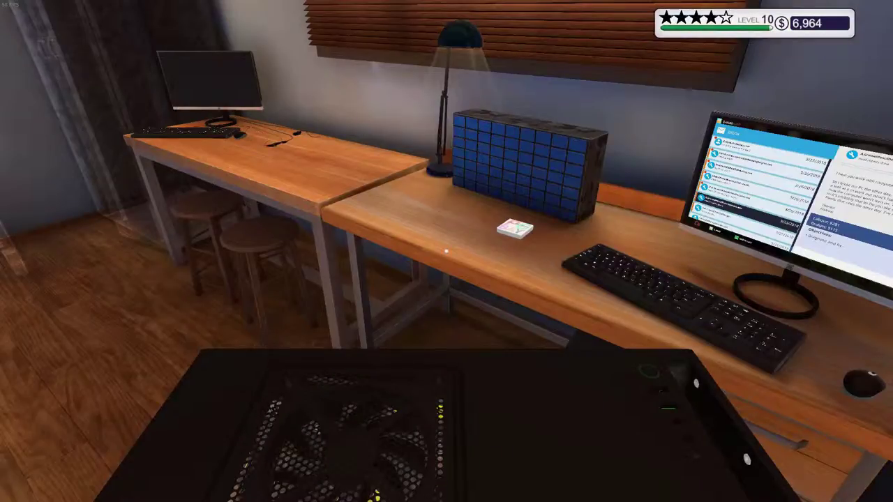
{"action": "left_click", "coordinate": [446, 251]}
{"action": "left_click", "coordinate": [447, 251]}
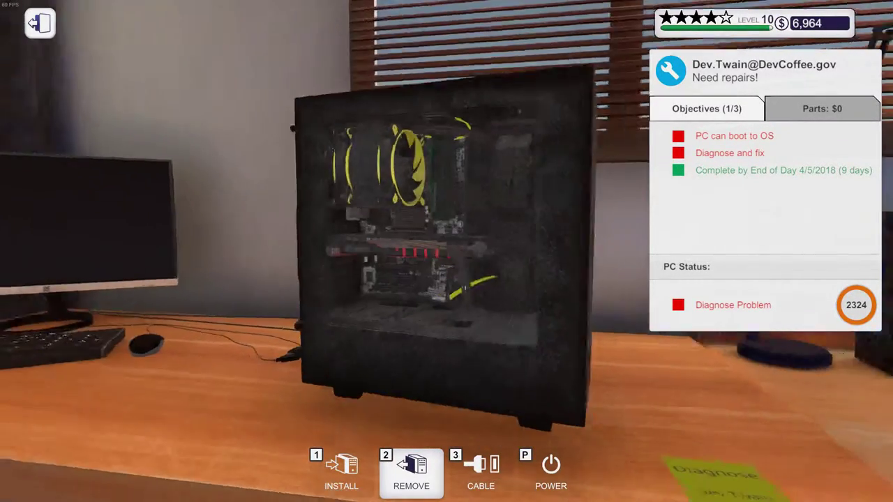
Step: Turn the case to its side and unscrew the dusty side panel
{"action": "left_click_drag", "start_coordinate": [452, 259], "coordinate": [279, 139]}
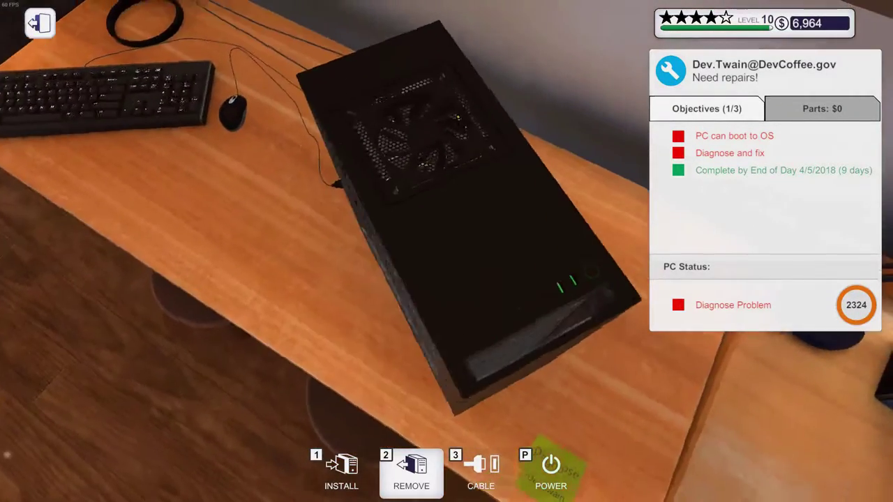
{"action": "left_click_drag", "start_coordinate": [447, 251], "coordinate": [279, 209]}
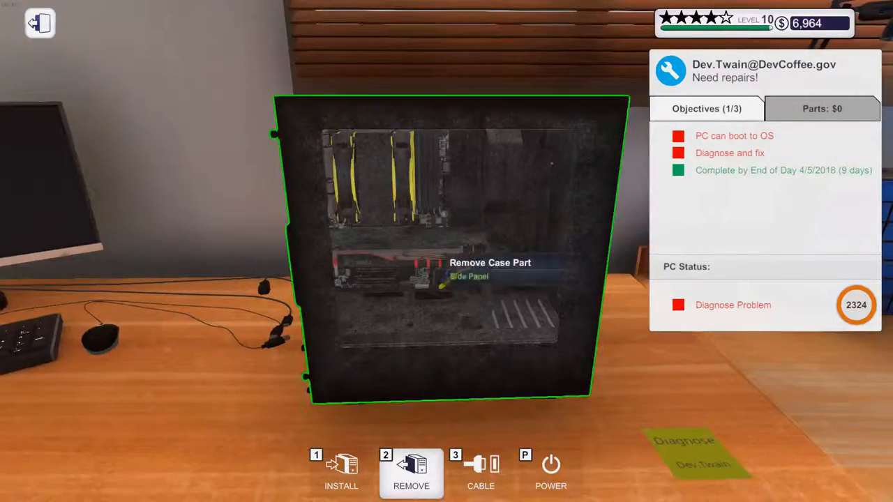
{"action": "left_click", "coordinate": [447, 265]}
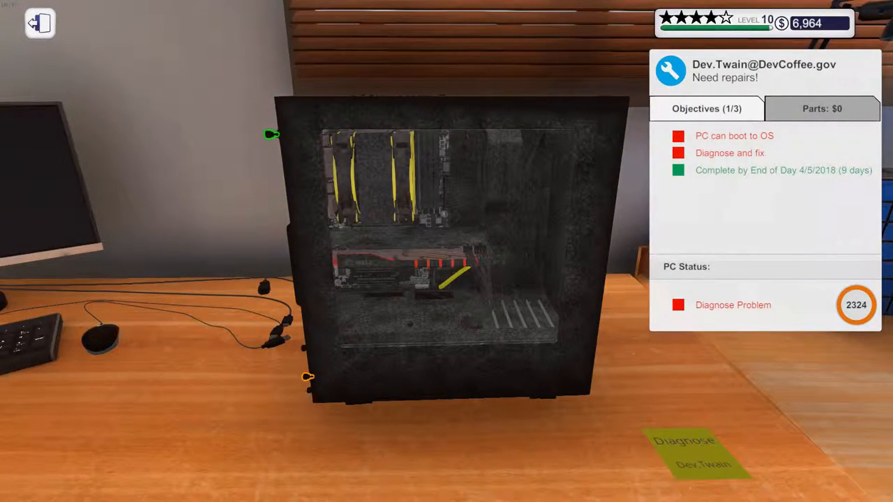
{"action": "left_click", "coordinate": [304, 377]}
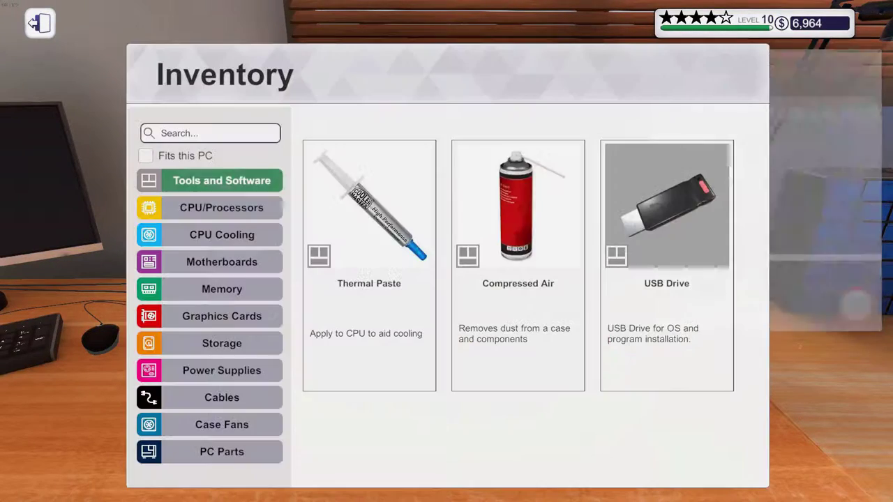
Step: Equip Compressed Air, blow the dust out of the case and inspect the interior from several sides
{"action": "key", "text": "i"}
{"action": "left_click", "coordinate": [518, 265]}
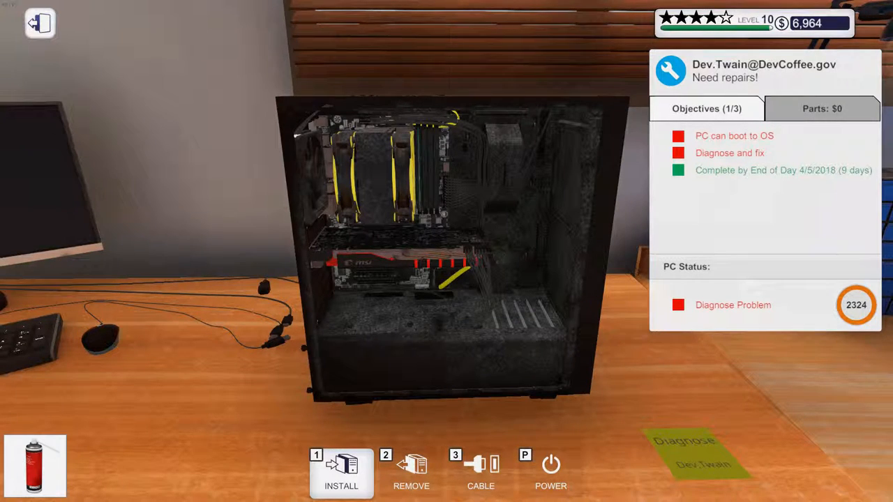
{"action": "left_click", "coordinate": [421, 307]}
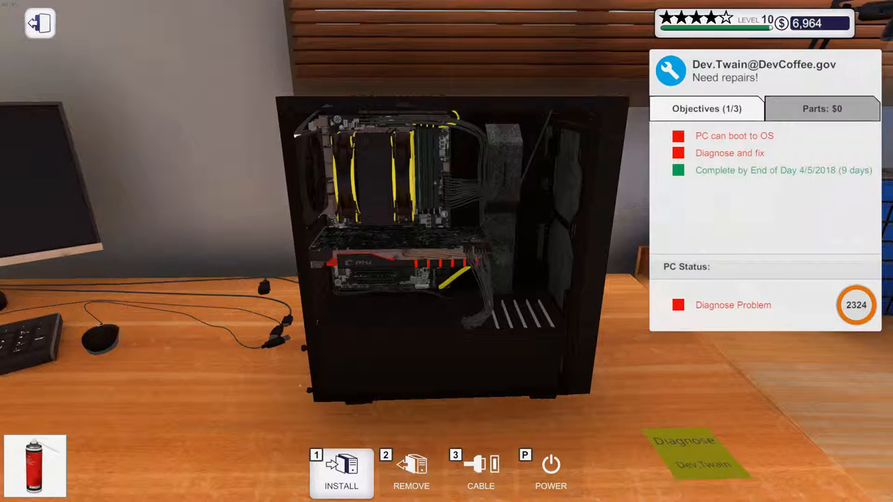
{"action": "left_click_drag", "start_coordinate": [446, 251], "coordinate": [279, 251]}
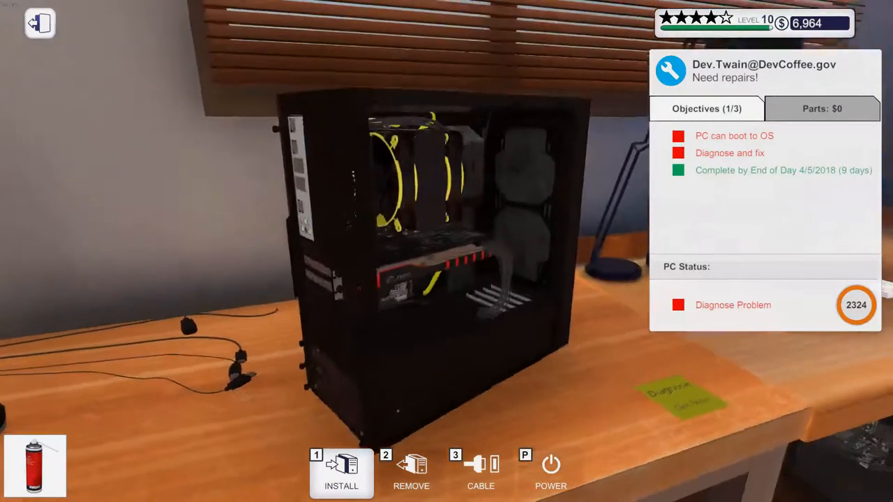
{"action": "scroll", "coordinate": [446, 251], "scroll_direction": "up", "scroll_amount": 4}
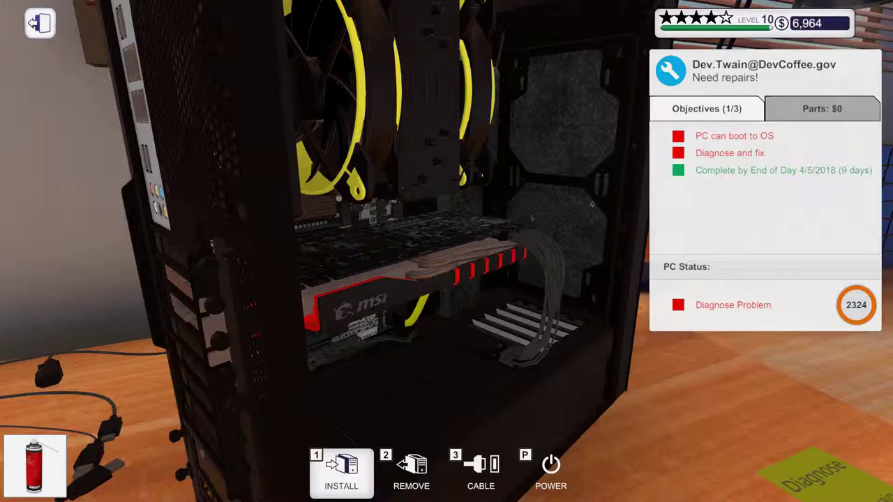
{"action": "scroll", "coordinate": [446, 251], "scroll_direction": "down", "scroll_amount": 4}
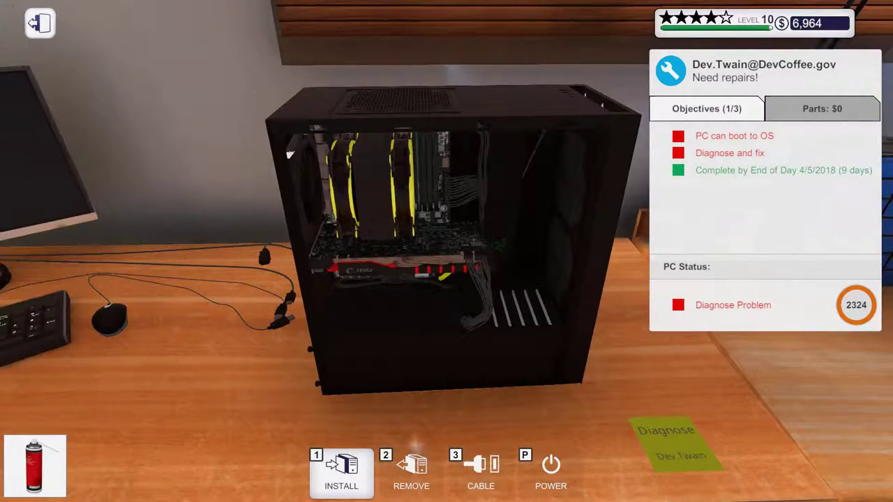
{"action": "left_click_drag", "start_coordinate": [446, 251], "coordinate": [209, 279]}
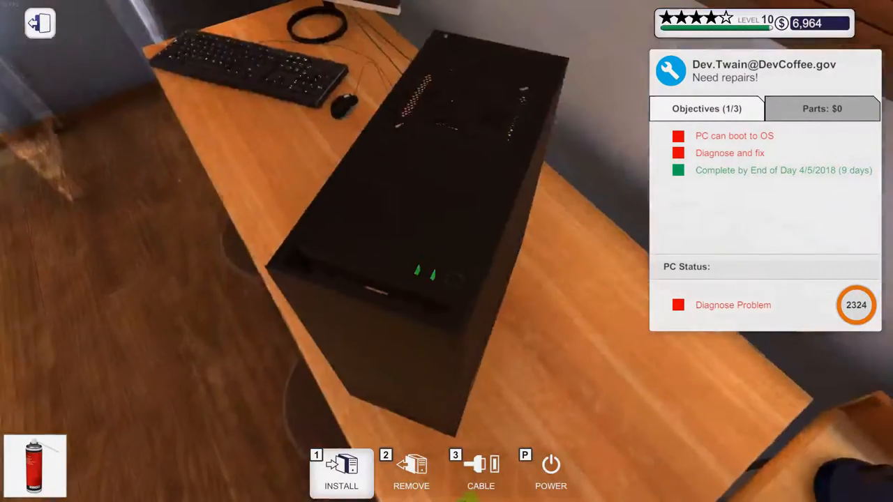
{"action": "left_click_drag", "start_coordinate": [446, 251], "coordinate": [210, 252]}
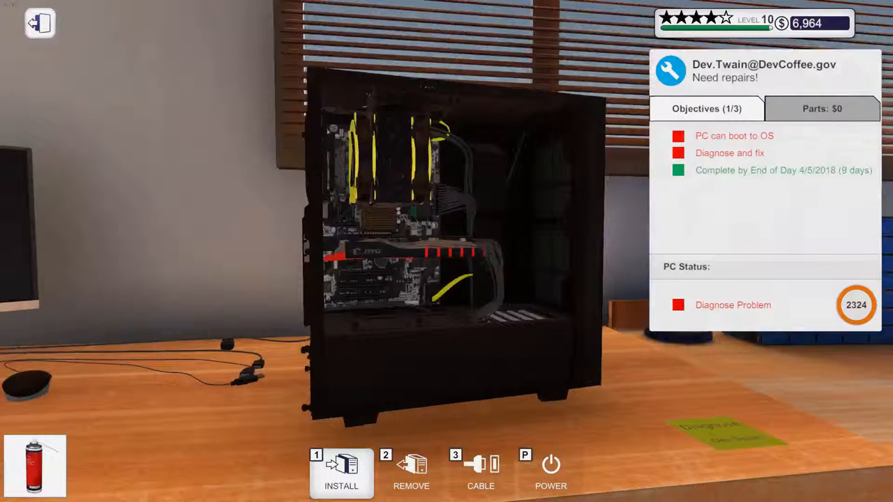
Step: In cable mode, plug the power cable into the PSU and the display and USB cables into the GPU and motherboard
{"action": "key", "text": "2"}
{"action": "key", "text": "3"}
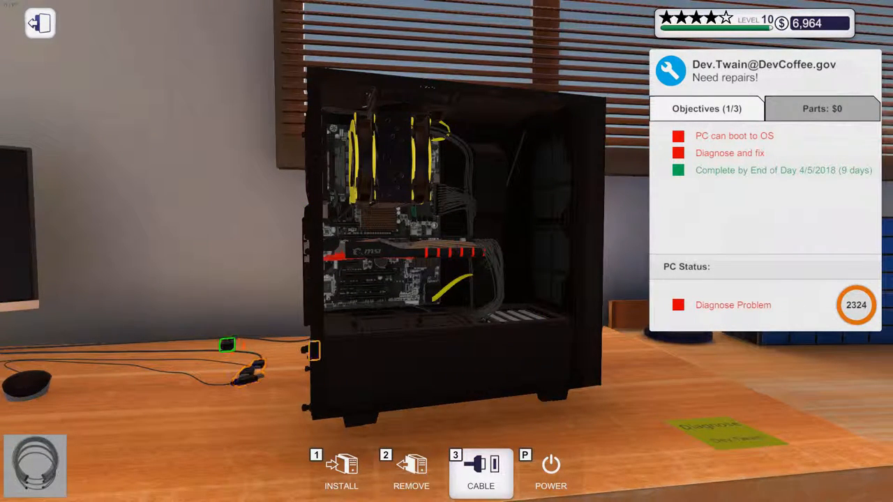
{"action": "left_click", "coordinate": [312, 350]}
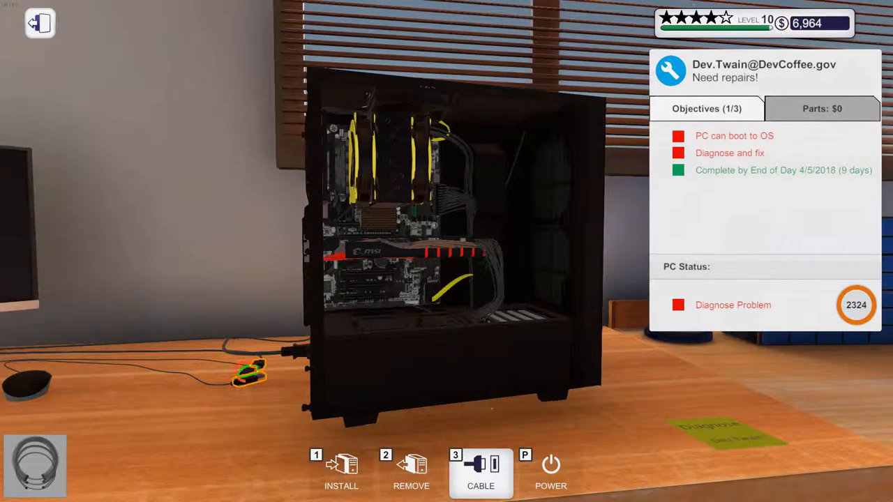
{"action": "left_click", "coordinate": [314, 168]}
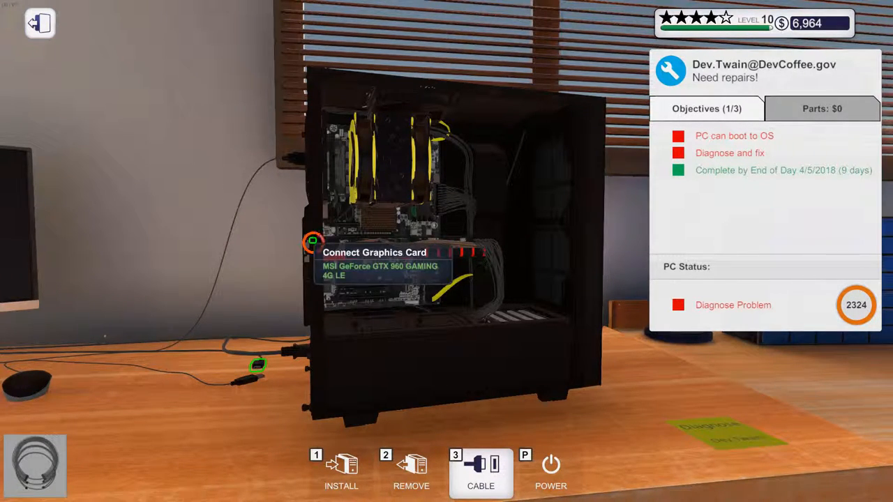
{"action": "left_click", "coordinate": [313, 240]}
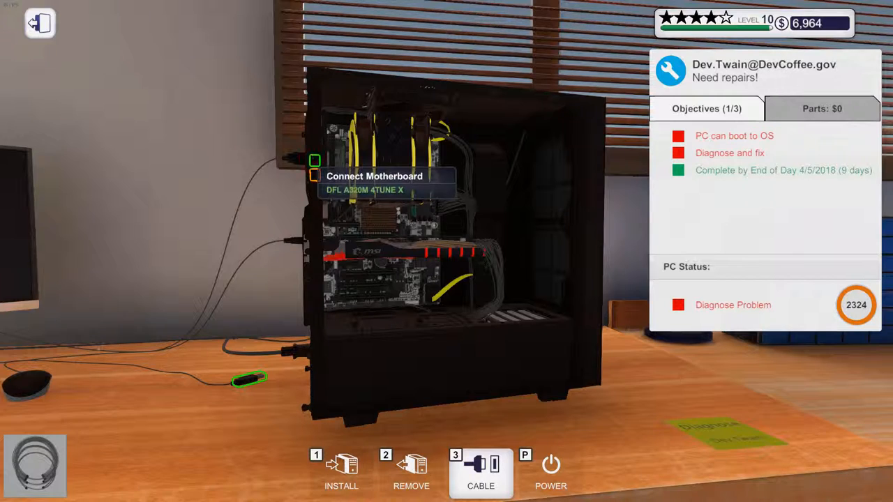
{"action": "left_click", "coordinate": [314, 168]}
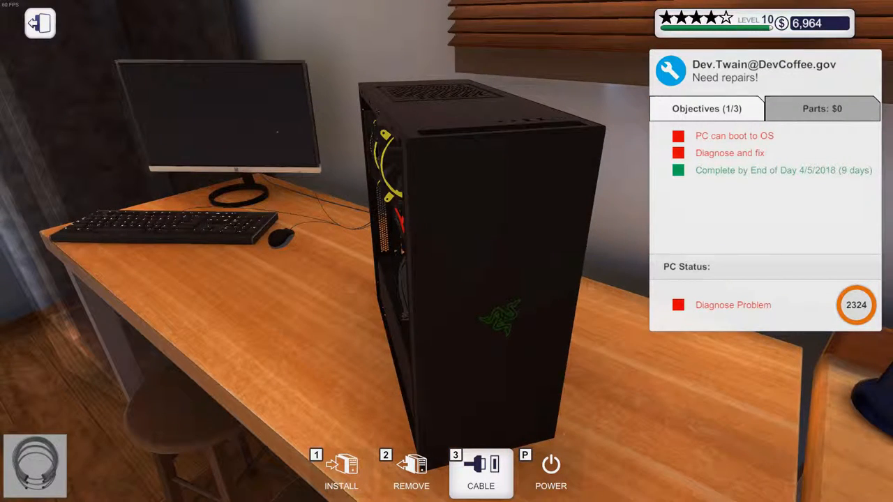
Step: Turn the case to its back panel and switch to remove mode
{"action": "left_click_drag", "start_coordinate": [446, 251], "coordinate": [558, 251]}
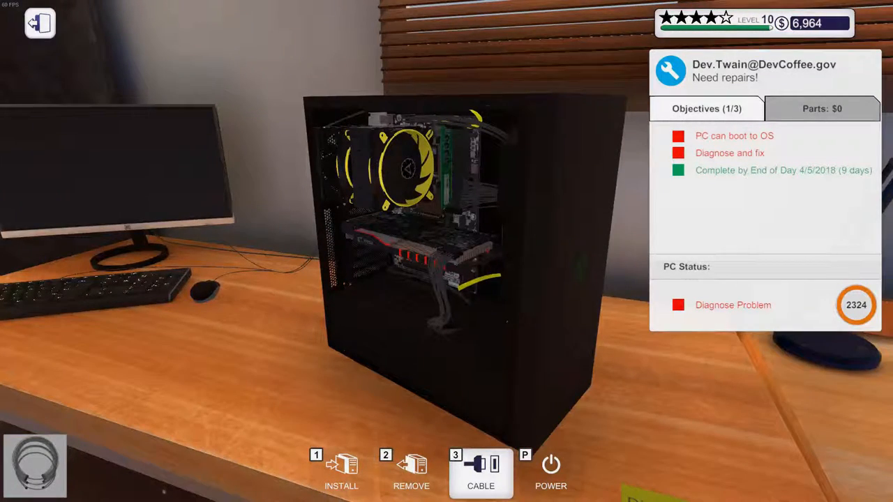
{"action": "left_click_drag", "start_coordinate": [446, 251], "coordinate": [279, 252]}
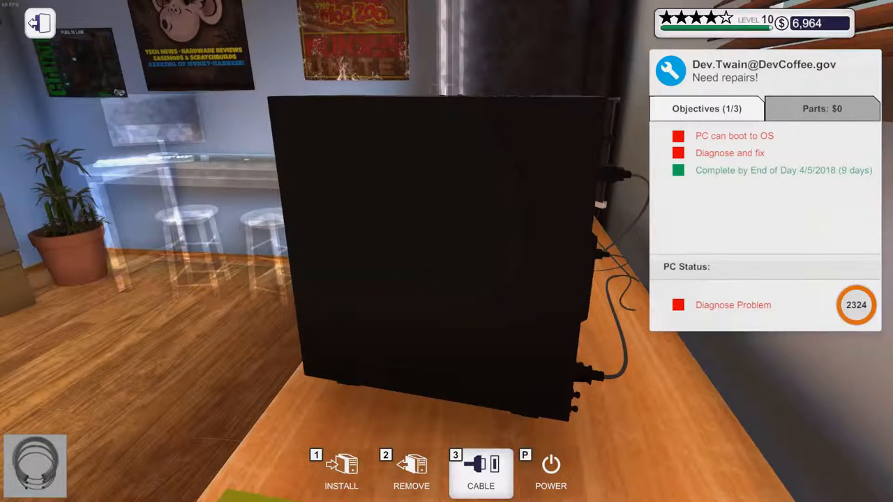
{"action": "key", "text": "2"}
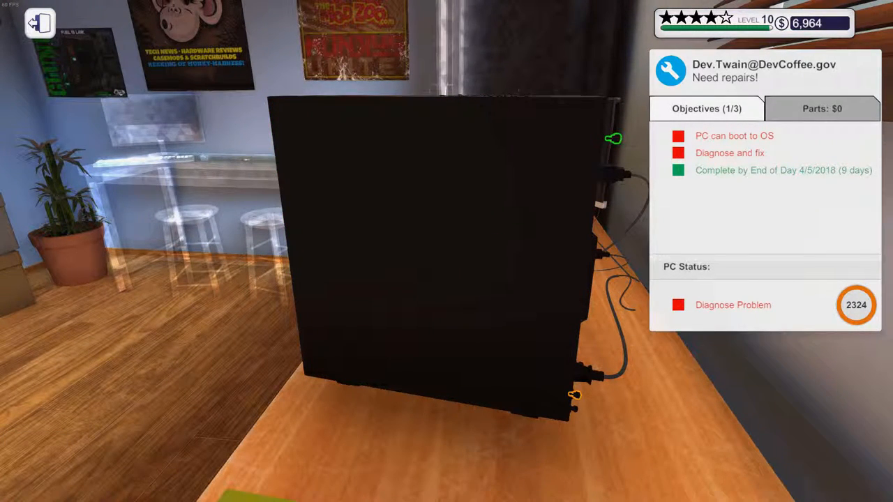
Step: Take off the back side panel, unplug the PSU power cable and select the PSU cradle
{"action": "left_click", "coordinate": [613, 139]}
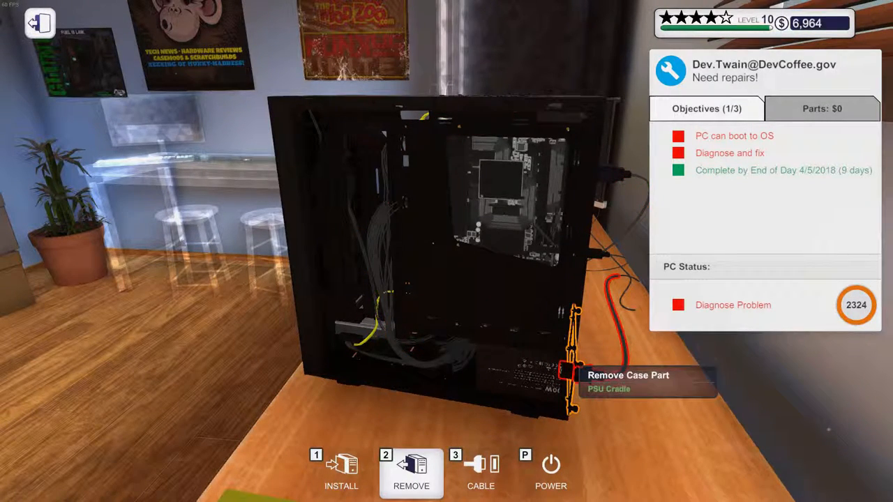
{"action": "left_click", "coordinate": [572, 375]}
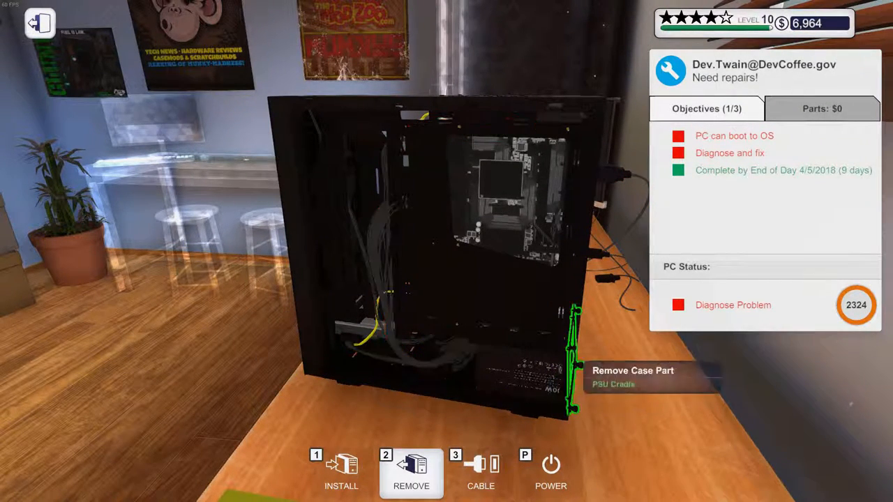
{"action": "left_click", "coordinate": [579, 366]}
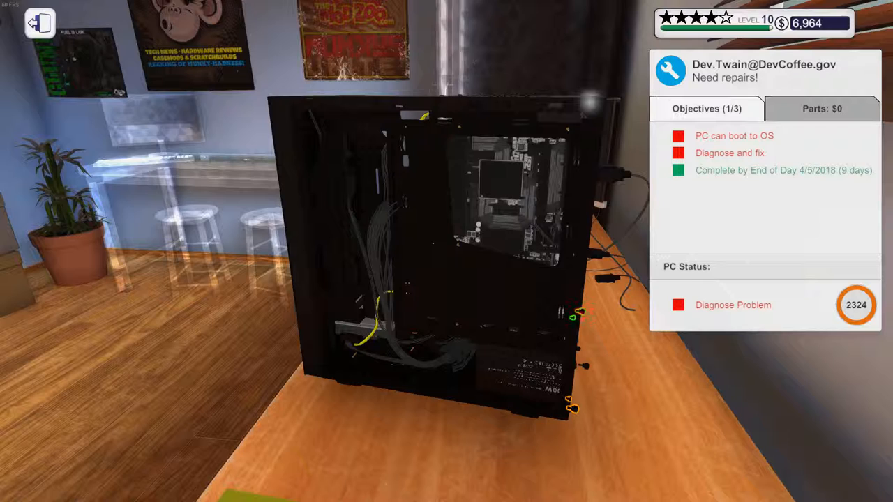
Step: Remove the side panel's screws so it comes off, then unplug the motherboard power cable
{"action": "left_click", "coordinate": [574, 318]}
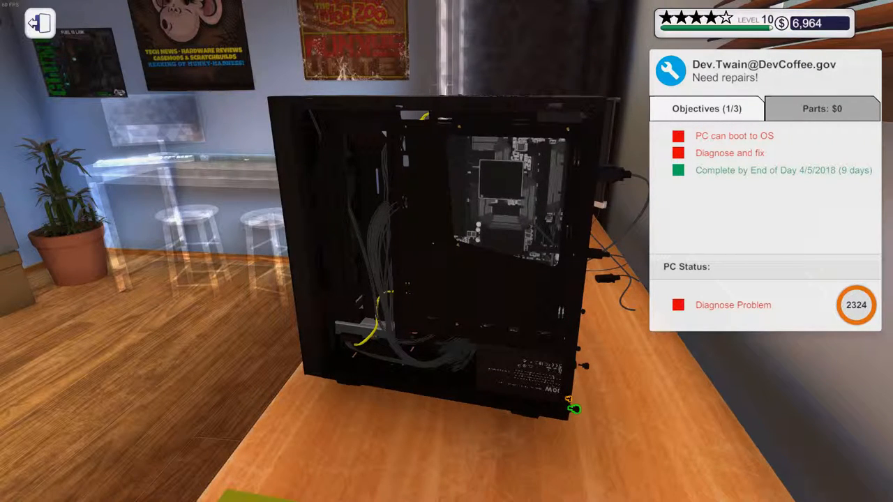
{"action": "left_click", "coordinate": [578, 410]}
{"action": "left_click", "coordinate": [445, 354]}
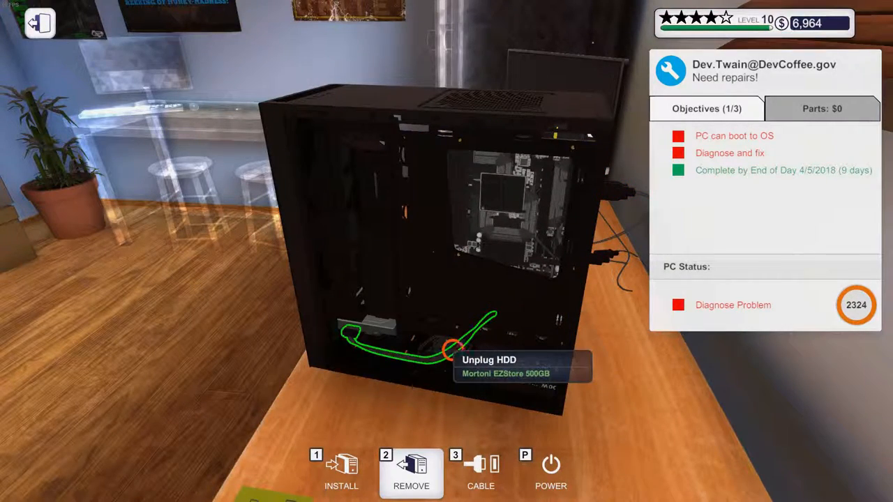
Step: Leave the PC, view the stored Cooler Master power supply in the inventory, and close it
{"action": "key", "text": "d"}
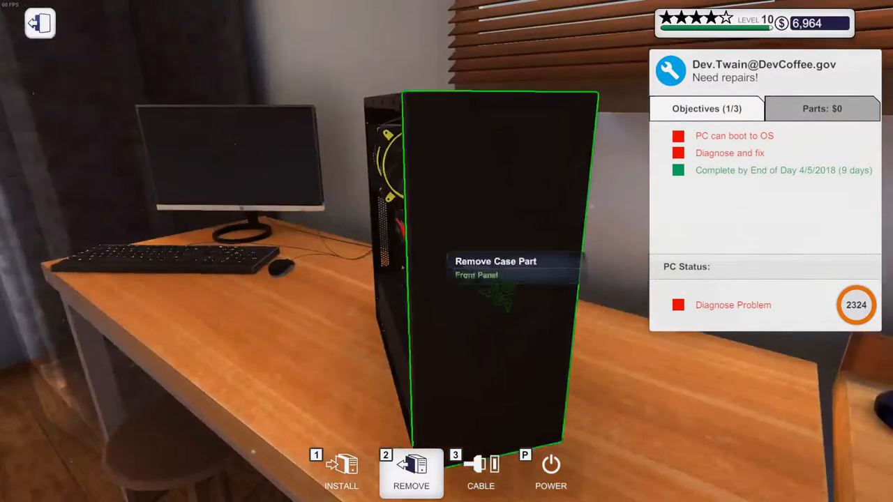
{"action": "key", "text": "Escape"}
{"action": "key", "text": "i"}
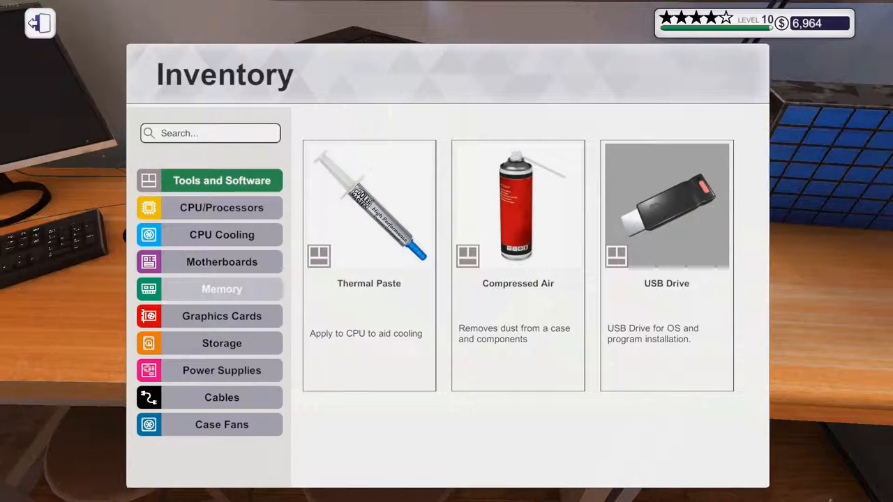
{"action": "left_click", "coordinate": [222, 371]}
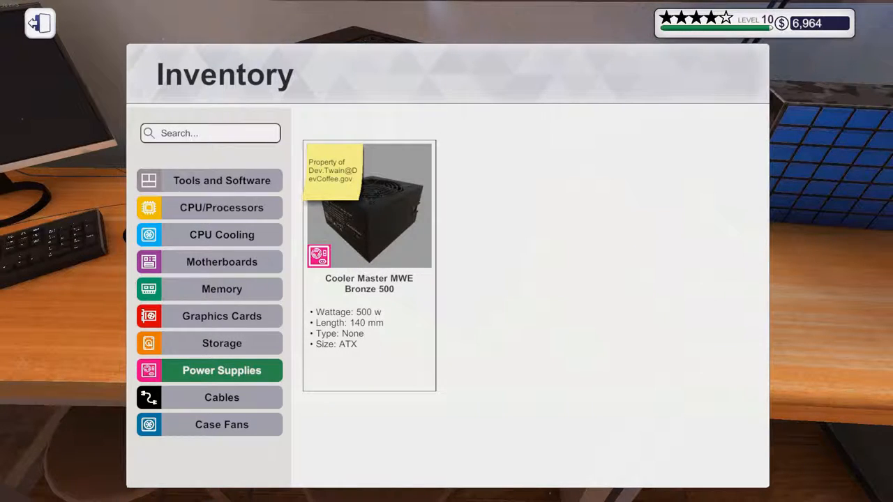
{"action": "key", "text": "Escape"}
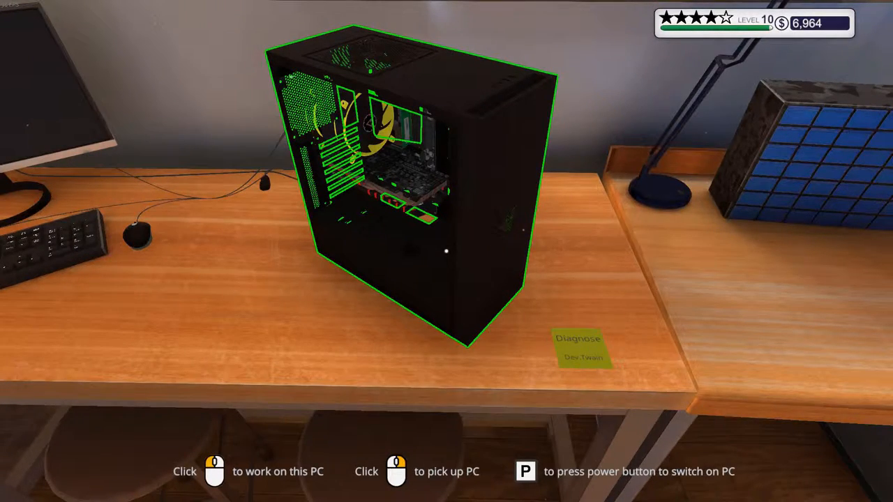
Step: Work on the PC again, take the air cooler off and pull the CPU from its socket
{"action": "left_click", "coordinate": [447, 251]}
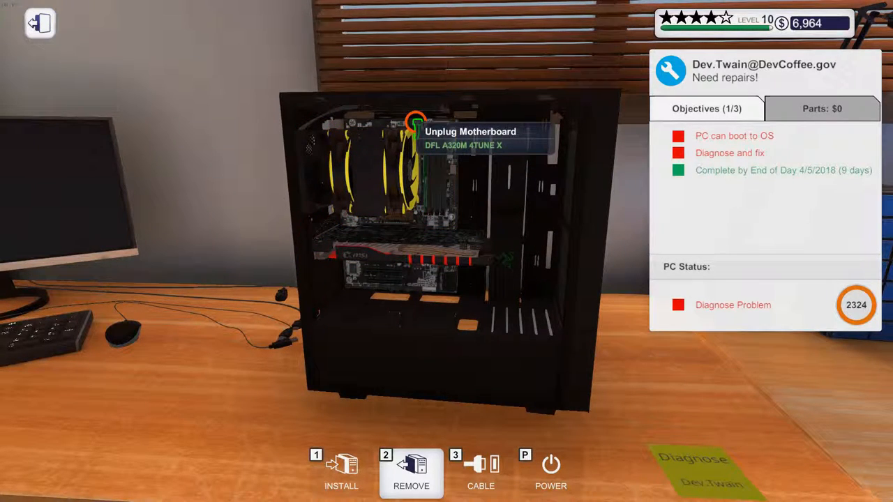
{"action": "left_click", "coordinate": [398, 182]}
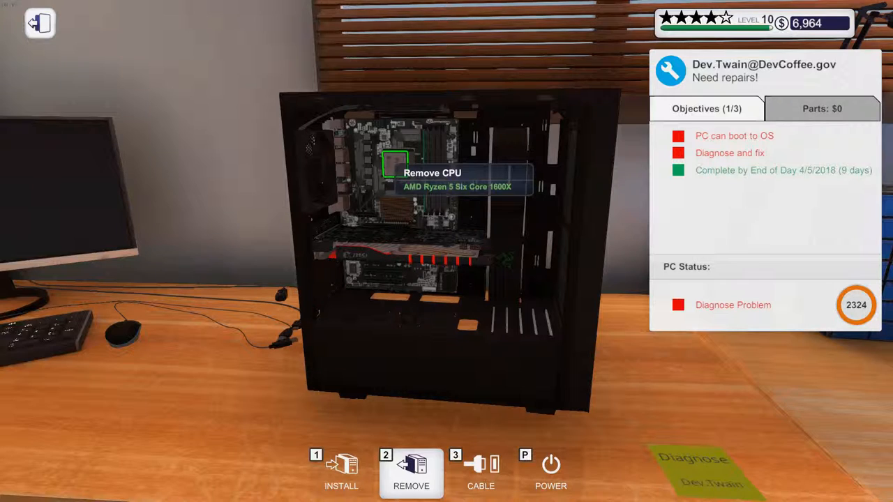
{"action": "left_click", "coordinate": [395, 166]}
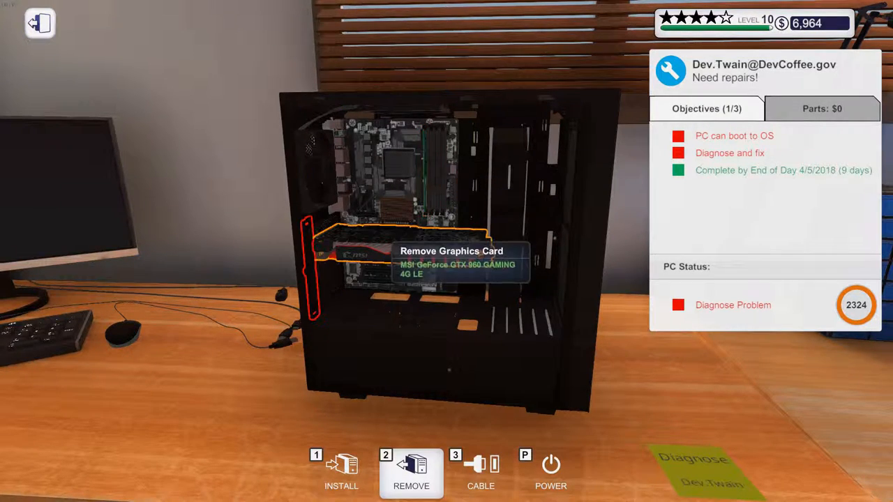
Step: Release the slot lock, unscrew the bracket and remove the graphics card
{"action": "left_click", "coordinate": [307, 271]}
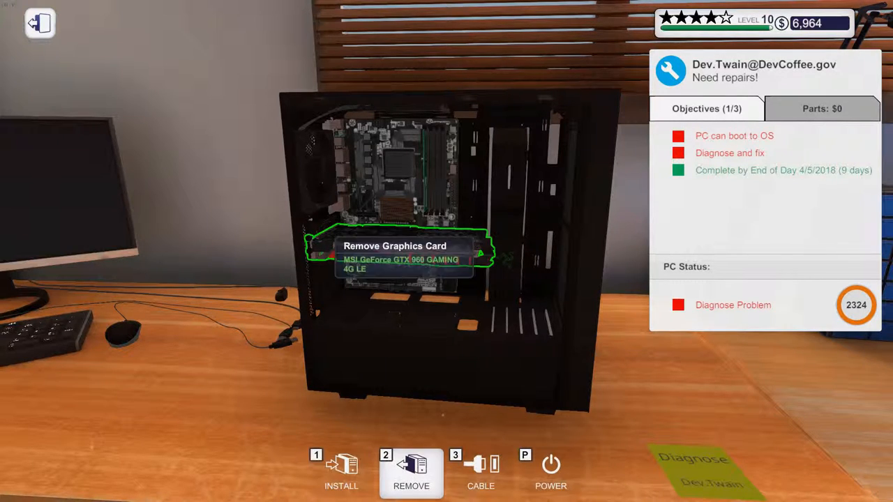
{"action": "left_click", "coordinate": [326, 243]}
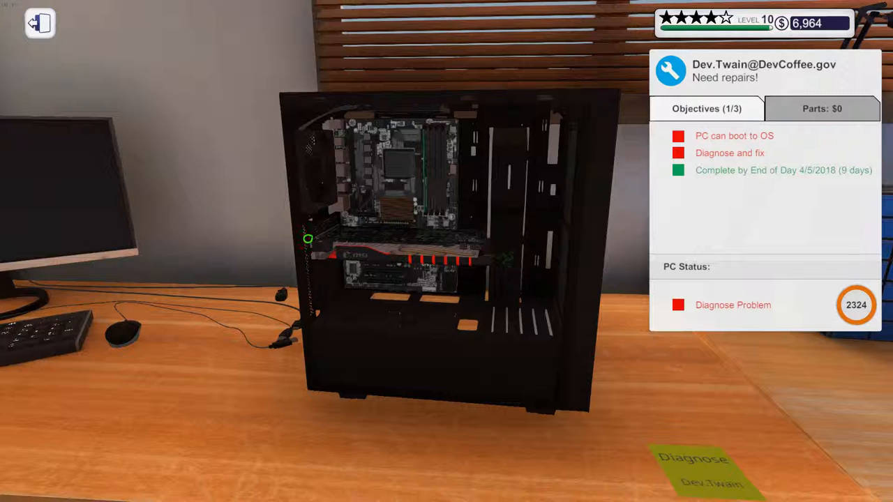
{"action": "left_click", "coordinate": [307, 239]}
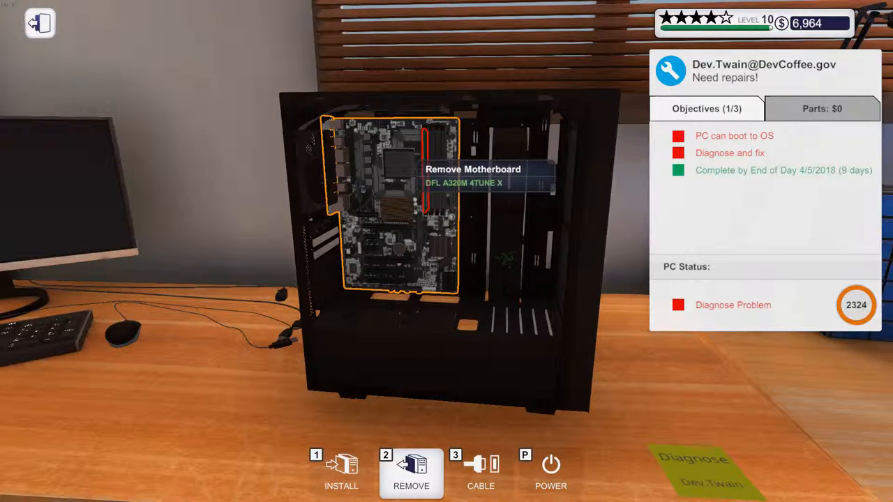
Step: Open the memory clip, pull the RAM stick and begin removing the motherboard
{"action": "left_click", "coordinate": [425, 212]}
{"action": "left_click", "coordinate": [422, 206]}
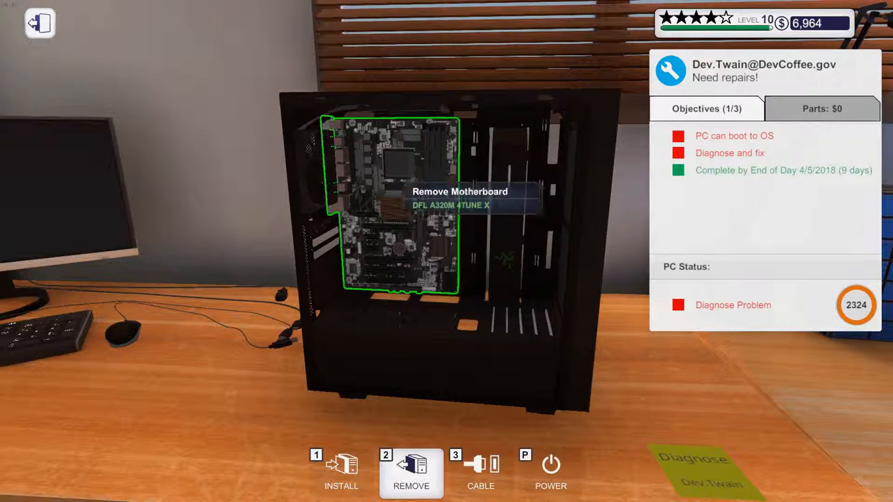
{"action": "left_click", "coordinate": [405, 174]}
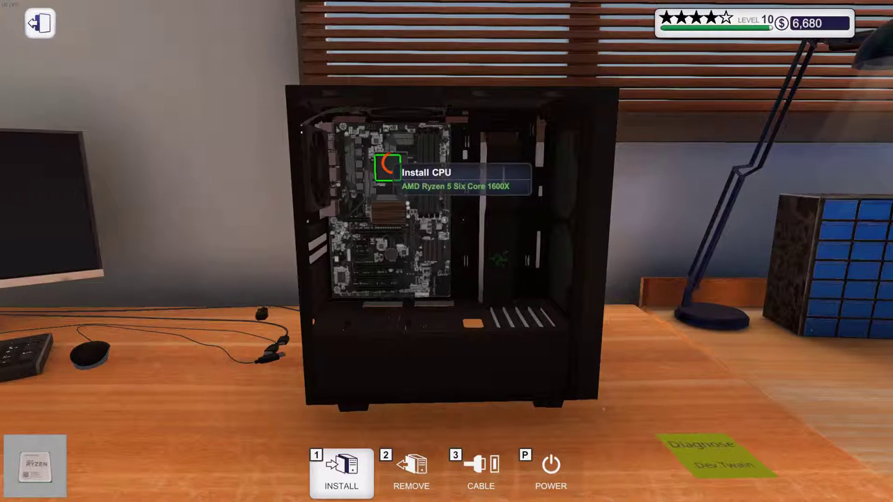
Step: Seat the new CPU, apply Thermal Paste from the tools inventory and check the job objectives
{"action": "left_click", "coordinate": [387, 171]}
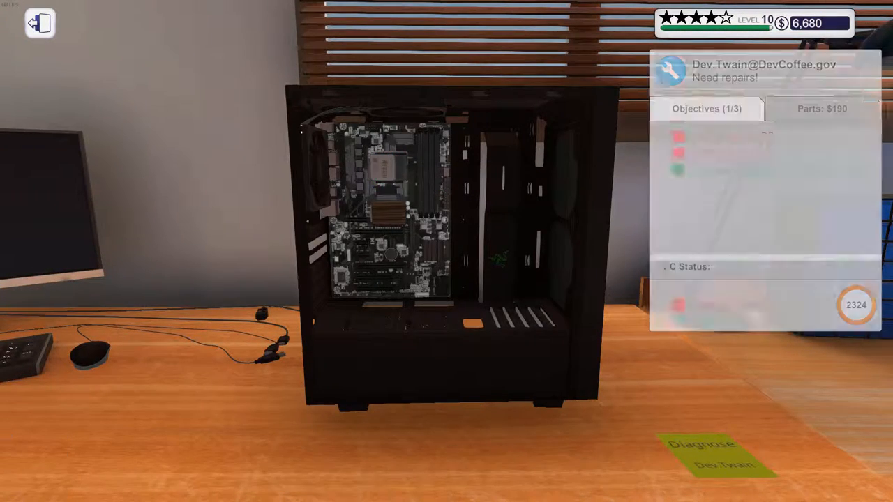
{"action": "key", "text": "2"}
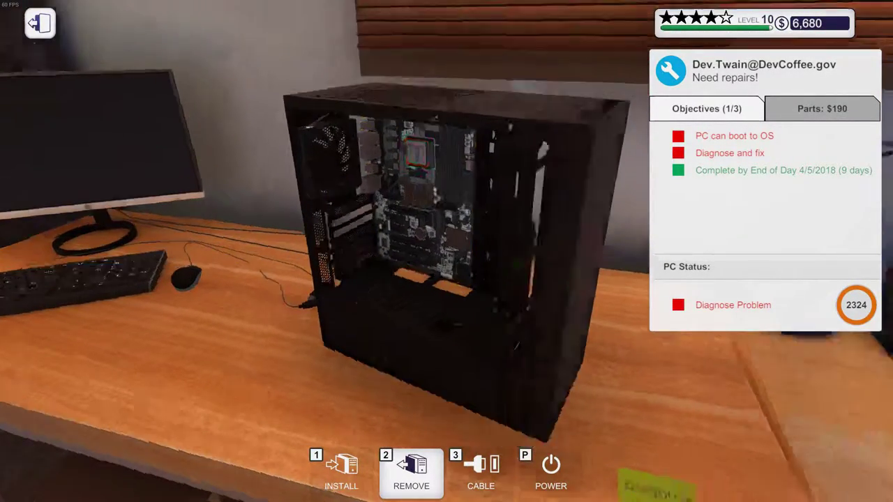
{"action": "key", "text": "1"}
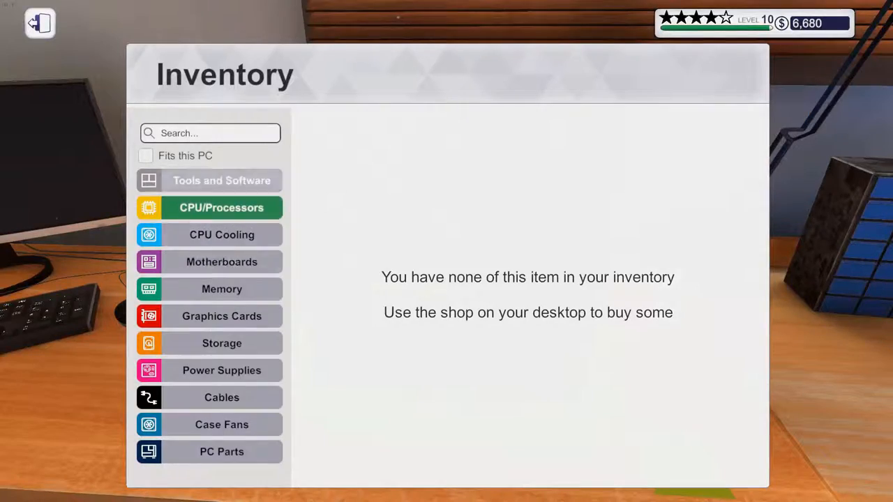
{"action": "left_click", "coordinate": [209, 181]}
{"action": "left_click", "coordinate": [369, 265]}
{"action": "right_click", "coordinate": [489, 174]}
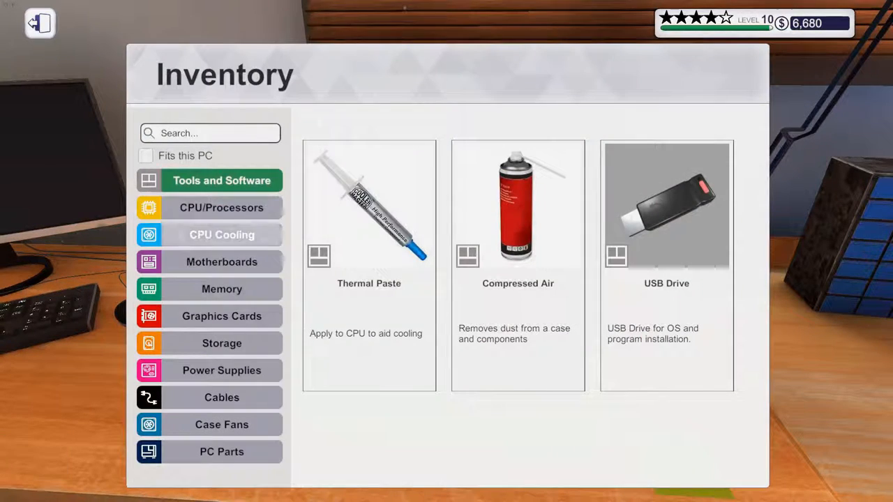
{"action": "left_click", "coordinate": [222, 289]}
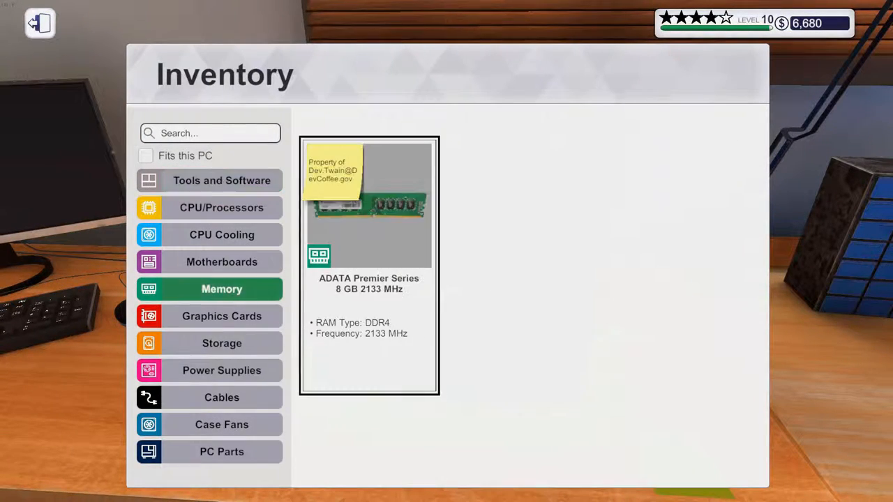
{"action": "key", "text": "Escape"}
{"action": "key", "text": "Tab"}
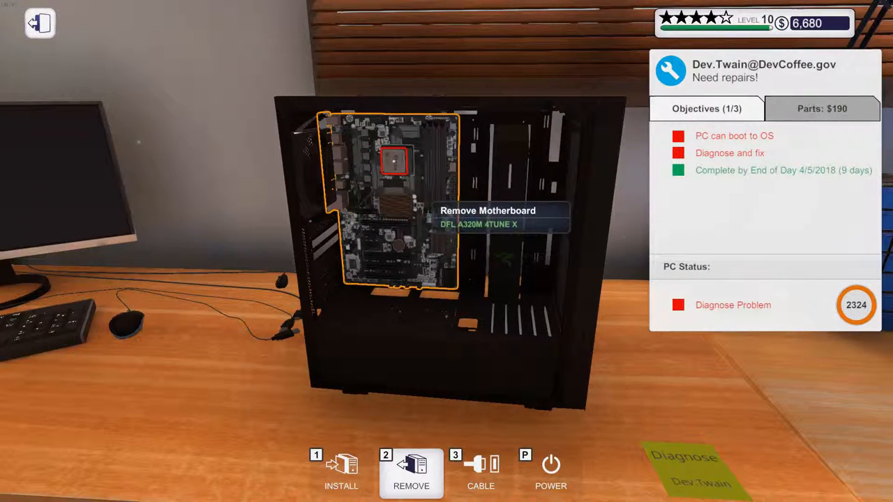
Step: Install the ADATA RAM stick and mount the ARCTIC Freezer cooler onto the CPU
{"action": "key", "text": "i"}
{"action": "left_click", "coordinate": [369, 265]}
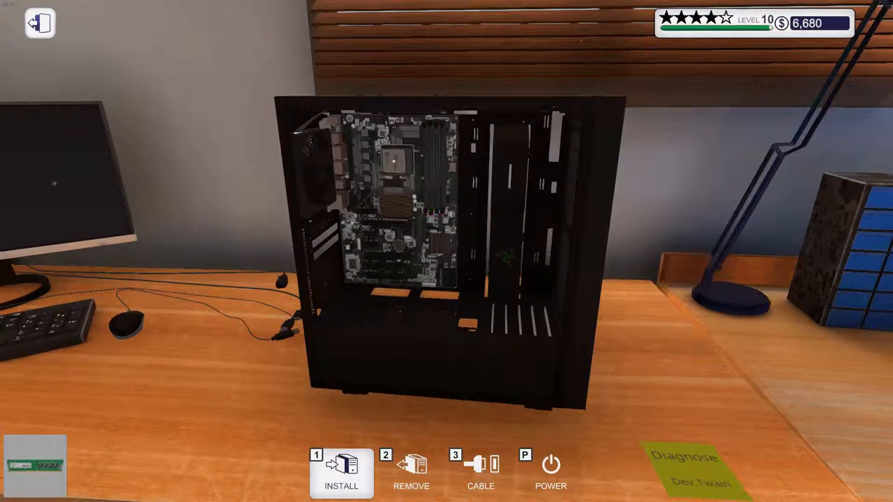
{"action": "left_click", "coordinate": [431, 167]}
{"action": "key", "text": "i"}
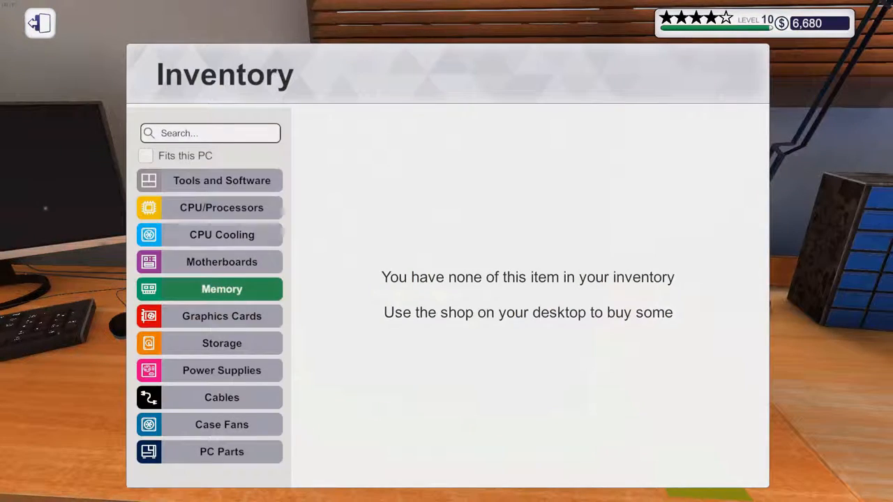
{"action": "left_click", "coordinate": [222, 262]}
{"action": "left_click", "coordinate": [222, 234]}
{"action": "left_click", "coordinate": [369, 265]}
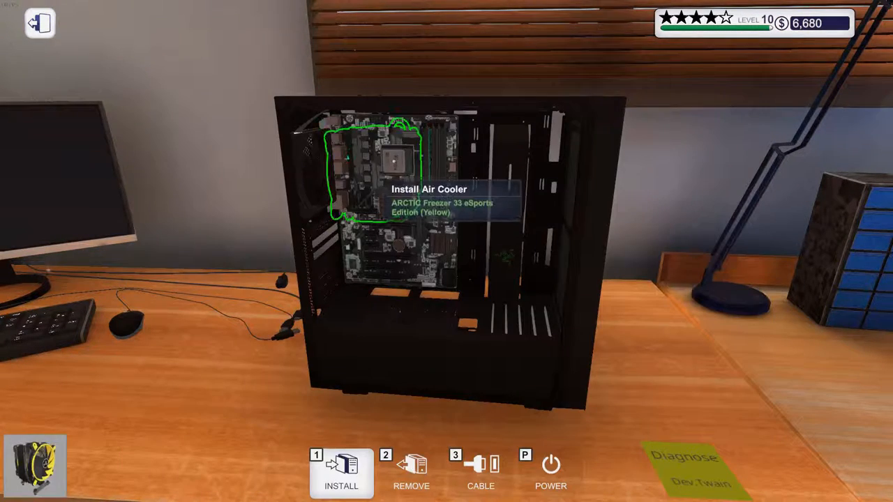
{"action": "left_click", "coordinate": [391, 181]}
{"action": "key", "text": "Tab"}
Step: In cable mode, connect the cooler cable, two case fan cables and the front panel cable
{"action": "key", "text": "3"}
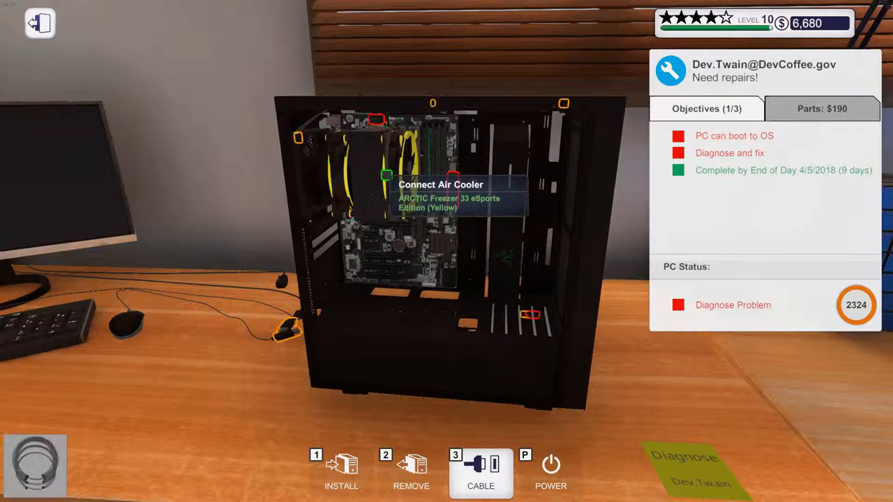
{"action": "left_click", "coordinate": [388, 175]}
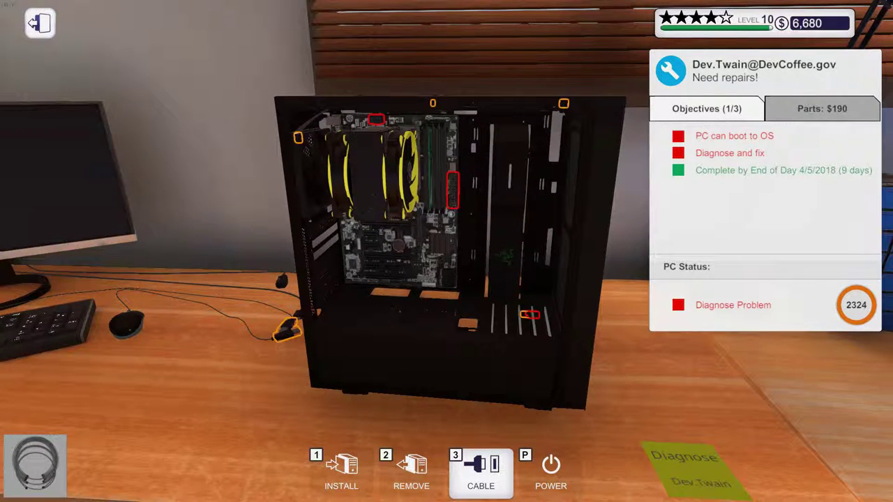
{"action": "left_click", "coordinate": [433, 103]}
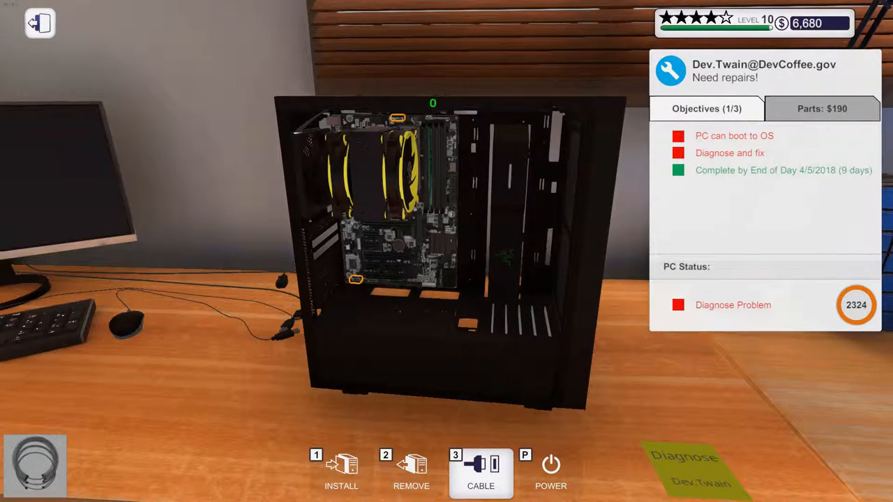
{"action": "left_click", "coordinate": [298, 138]}
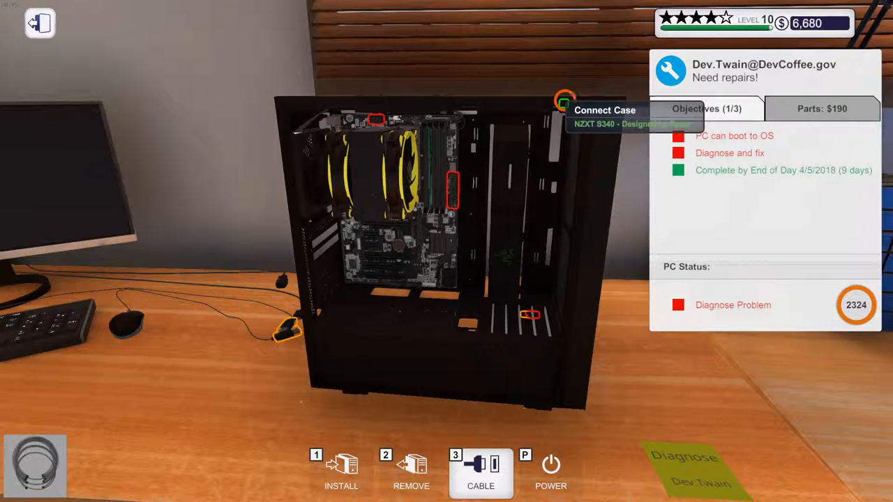
{"action": "left_click", "coordinate": [564, 103]}
Step: Connect the motherboard's main and remaining power cables
{"action": "left_click", "coordinate": [348, 281]}
{"action": "left_click", "coordinate": [289, 326]}
{"action": "left_click", "coordinate": [333, 159]}
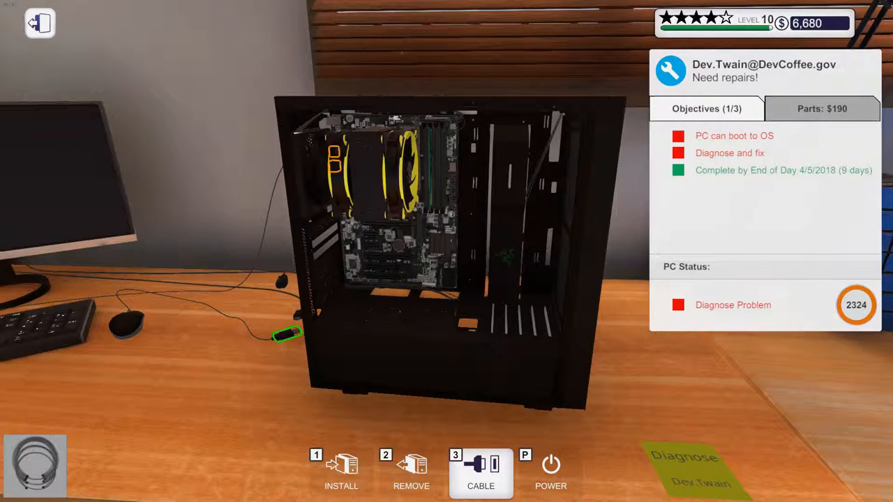
{"action": "left_click", "coordinate": [333, 159]}
Step: Install the Cooler Master power supply from the inventory into the case
{"action": "left_click", "coordinate": [419, 209]}
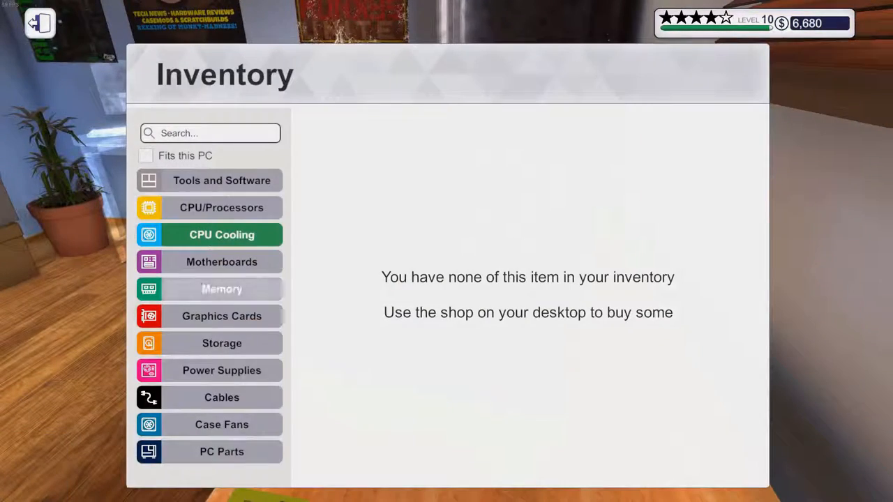
{"action": "left_click", "coordinate": [222, 371]}
{"action": "left_click", "coordinate": [370, 202]}
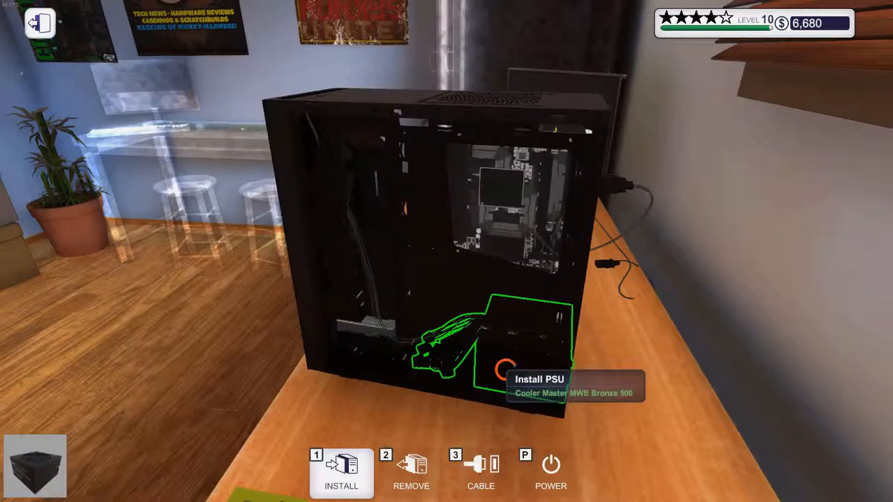
{"action": "left_click", "coordinate": [508, 368]}
Step: Pick the PSU cradle from the inventory and fit it into the case
{"action": "key", "text": "1"}
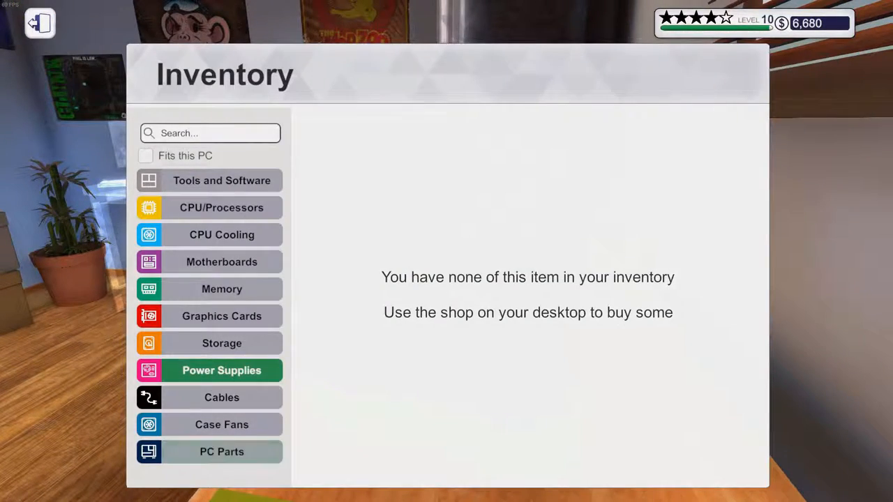
{"action": "left_click", "coordinate": [222, 451]}
{"action": "scroll", "coordinate": [530, 293], "scroll_direction": "down", "scroll_amount": 3}
{"action": "left_click", "coordinate": [370, 320]}
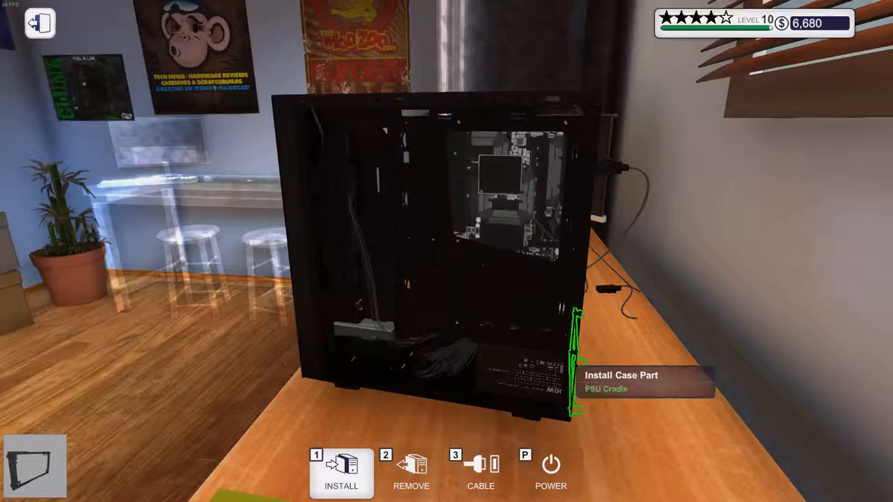
{"action": "left_click", "coordinate": [578, 363]}
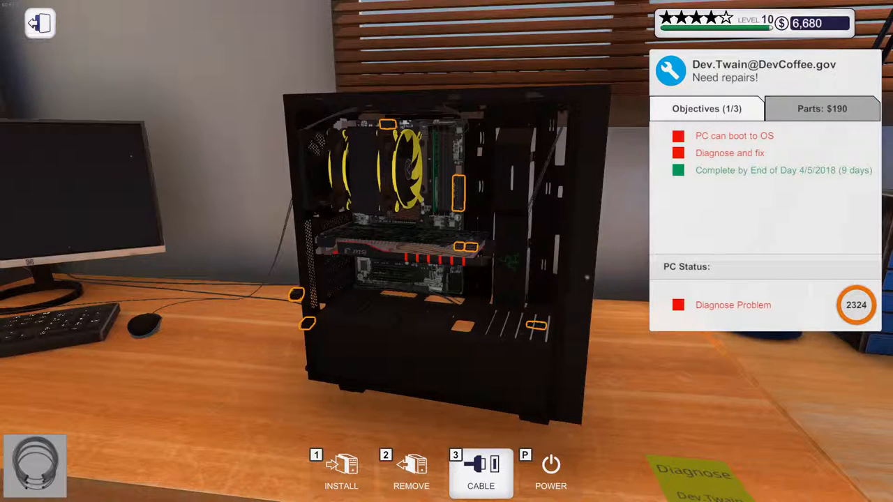
Step: Run the graphics card power cable to the power supply
{"action": "left_click", "coordinate": [465, 247]}
{"action": "left_click", "coordinate": [464, 247]}
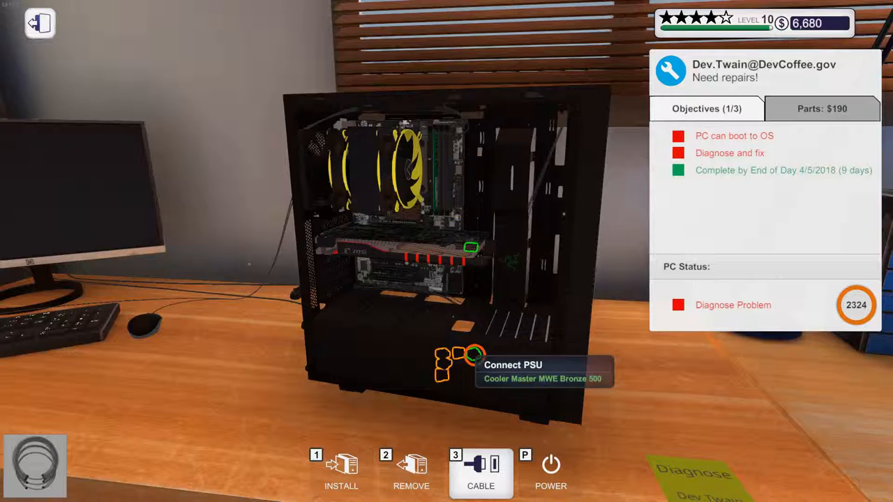
{"action": "left_click", "coordinate": [450, 363]}
{"action": "left_click", "coordinate": [459, 247]}
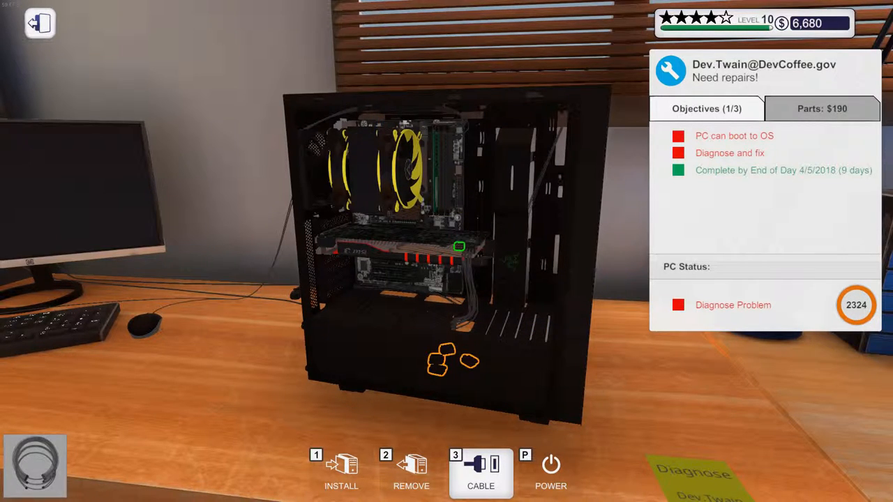
{"action": "left_click", "coordinate": [467, 362]}
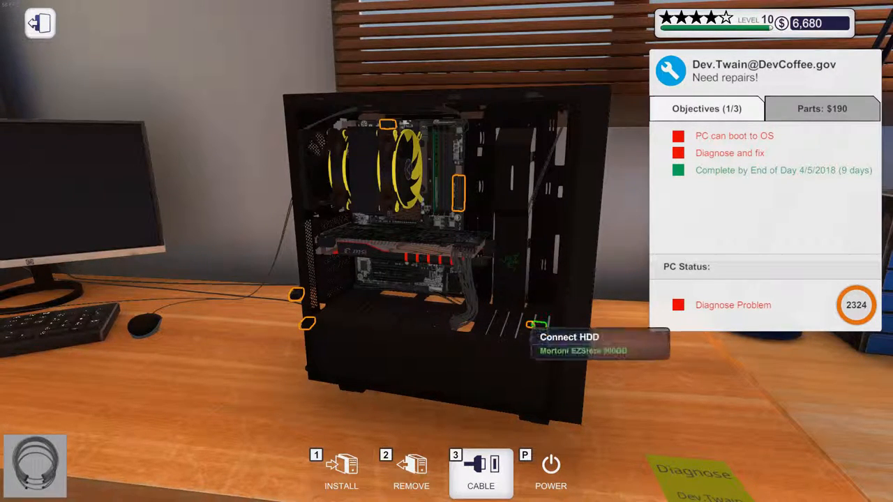
Step: Connect the hard drive to the power supply, cancelling one misrouted cable
{"action": "left_click", "coordinate": [540, 326]}
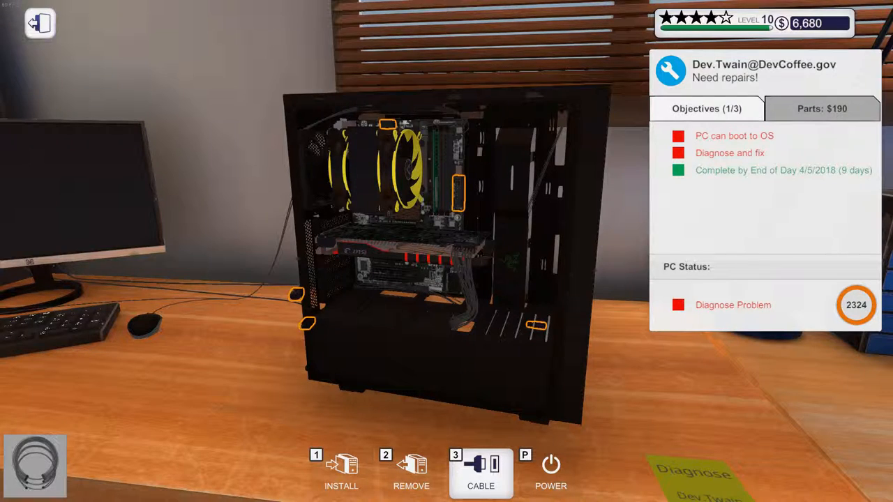
{"action": "left_click", "coordinate": [538, 326]}
{"action": "right_click", "coordinate": [447, 353]}
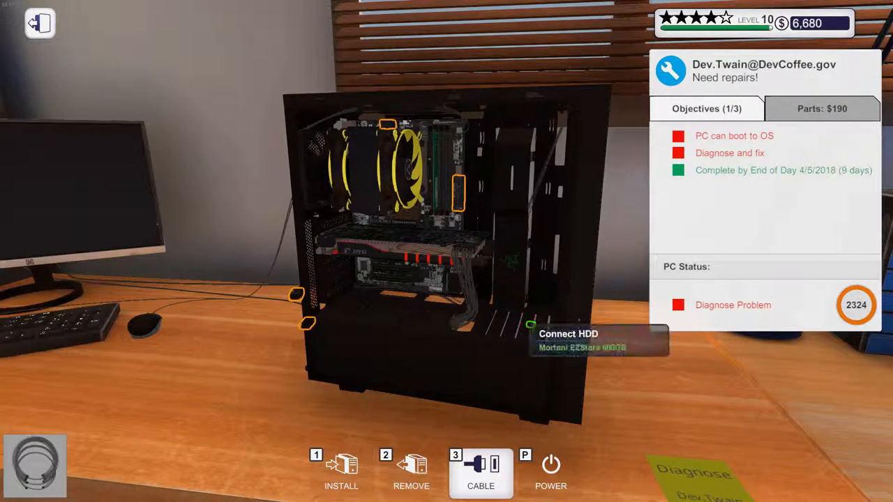
{"action": "left_click", "coordinate": [530, 324]}
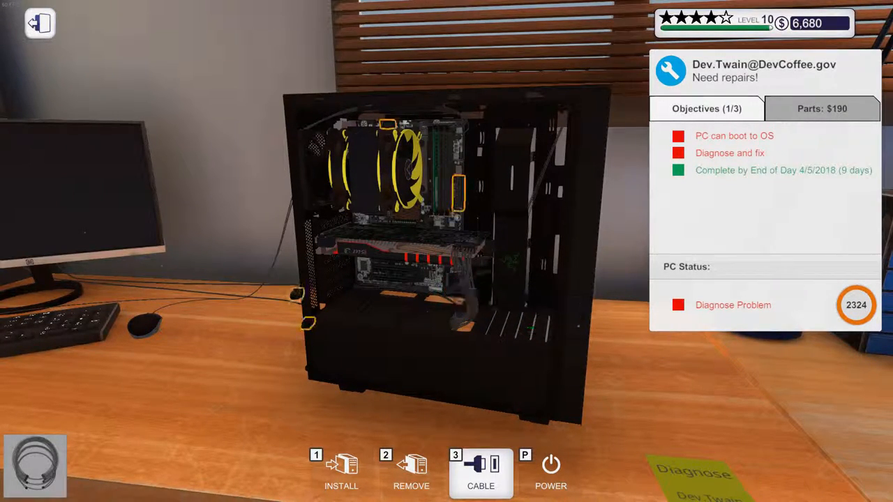
Step: Connect the motherboard, CPU and remaining graphics card power cables to the supply
{"action": "left_click", "coordinate": [457, 199]}
{"action": "left_click", "coordinate": [468, 370]}
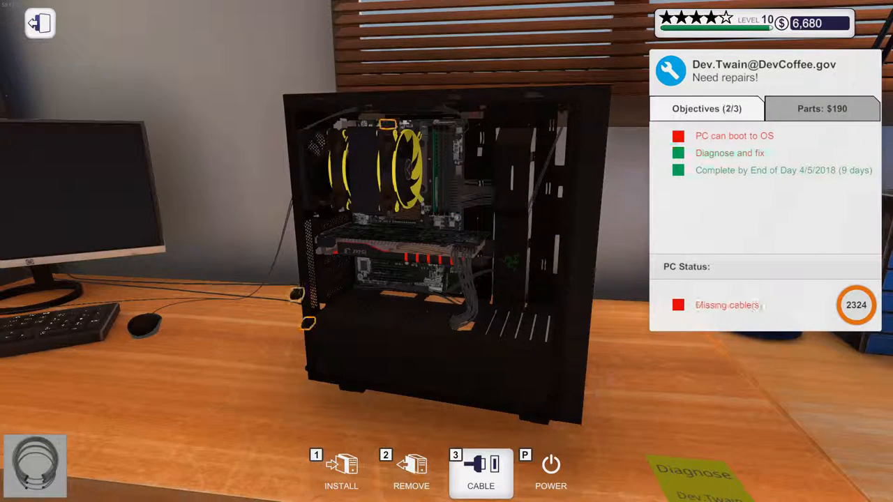
{"action": "left_click", "coordinate": [387, 125]}
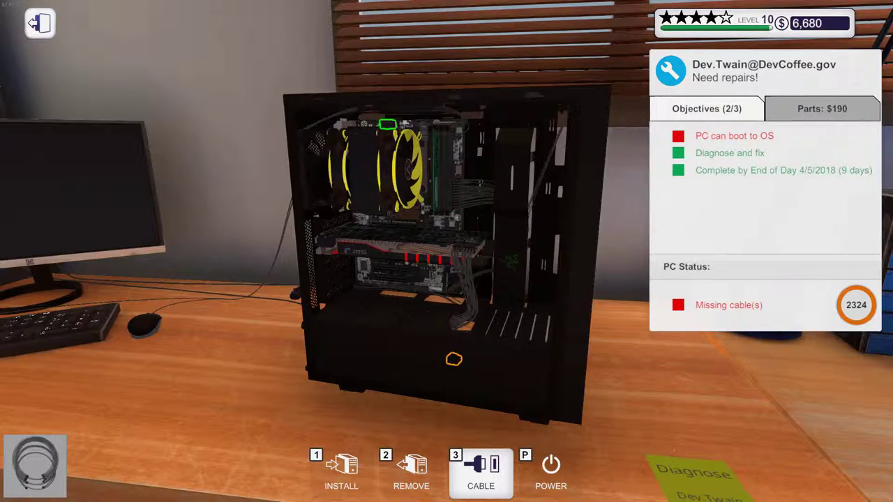
{"action": "left_click", "coordinate": [451, 359]}
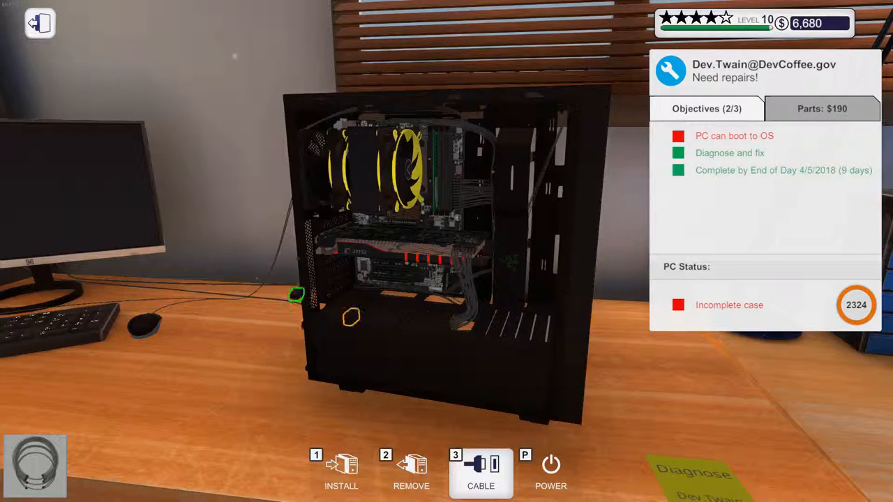
{"action": "left_click", "coordinate": [296, 295]}
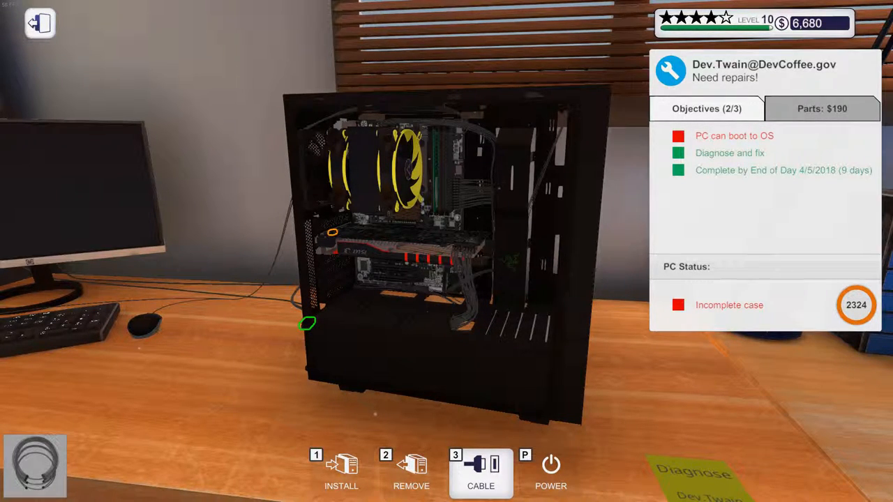
{"action": "left_click", "coordinate": [333, 232]}
Step: Power the PC on and fit both side panels from the inventory
{"action": "left_click_drag", "start_coordinate": [418, 279], "coordinate": [279, 279]}
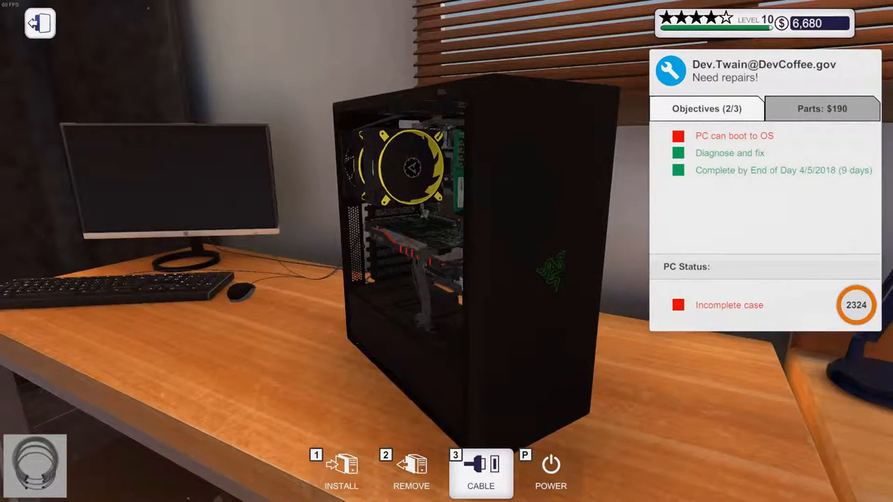
{"action": "key", "text": "p"}
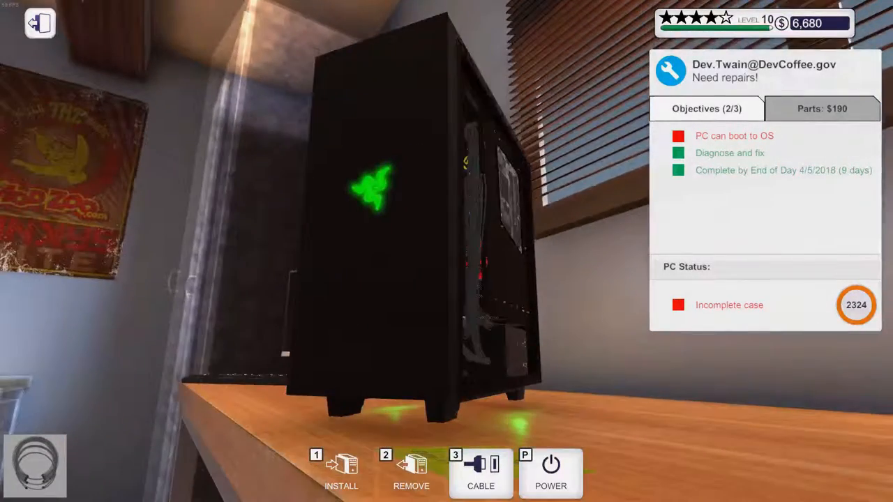
{"action": "key", "text": "1"}
{"action": "left_click", "coordinate": [516, 265]}
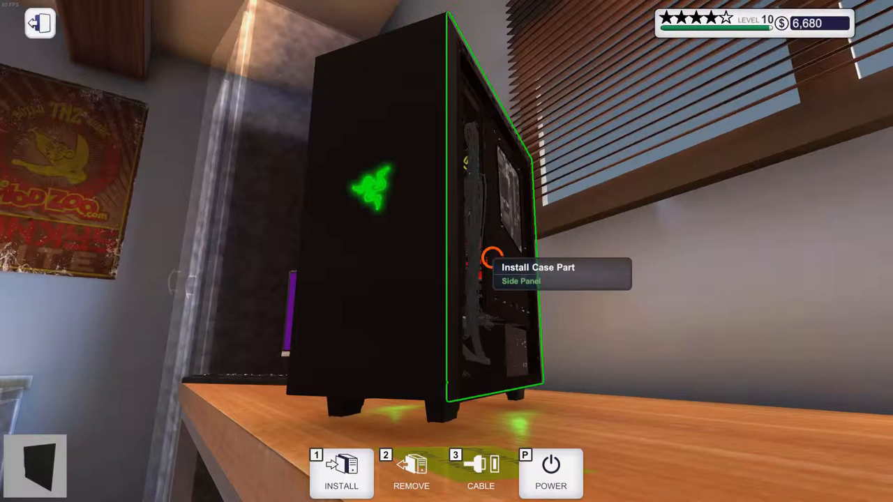
{"action": "left_click", "coordinate": [492, 258]}
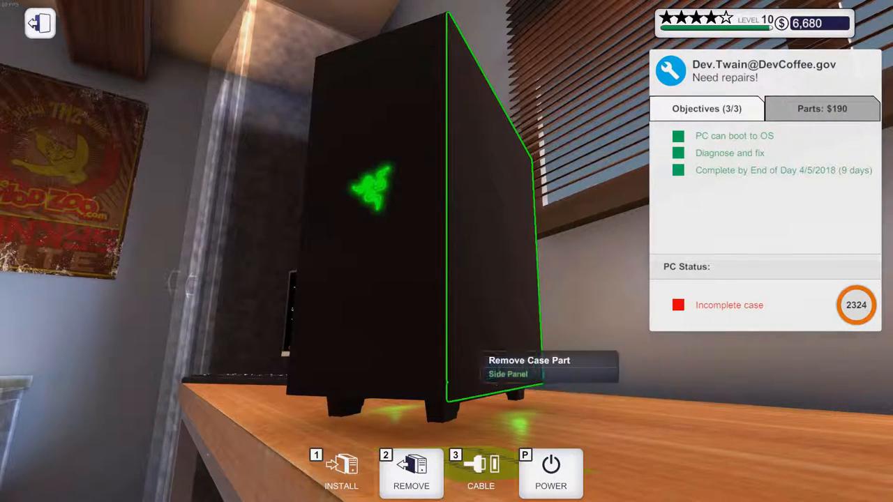
{"action": "key", "text": "1"}
{"action": "left_click", "coordinate": [365, 209]}
{"action": "left_click", "coordinate": [399, 255]}
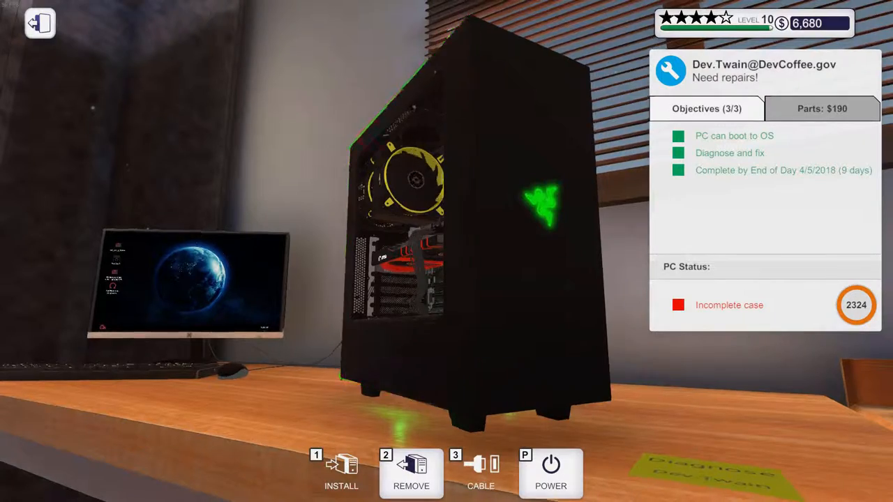
Step: Install the PCI lock on the case back and leave the finished PC
{"action": "left_click_drag", "start_coordinate": [446, 251], "coordinate": [349, 251]}
{"action": "key", "text": "1"}
{"action": "left_click", "coordinate": [369, 265]}
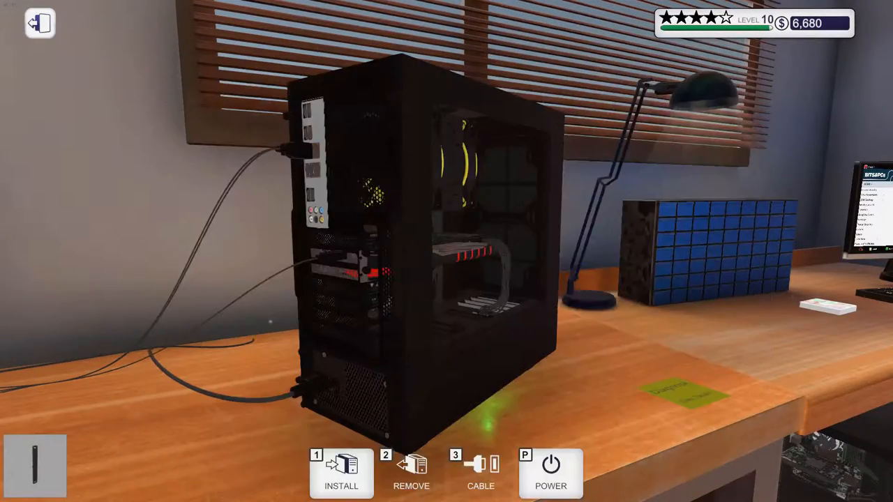
{"action": "left_click", "coordinate": [390, 293]}
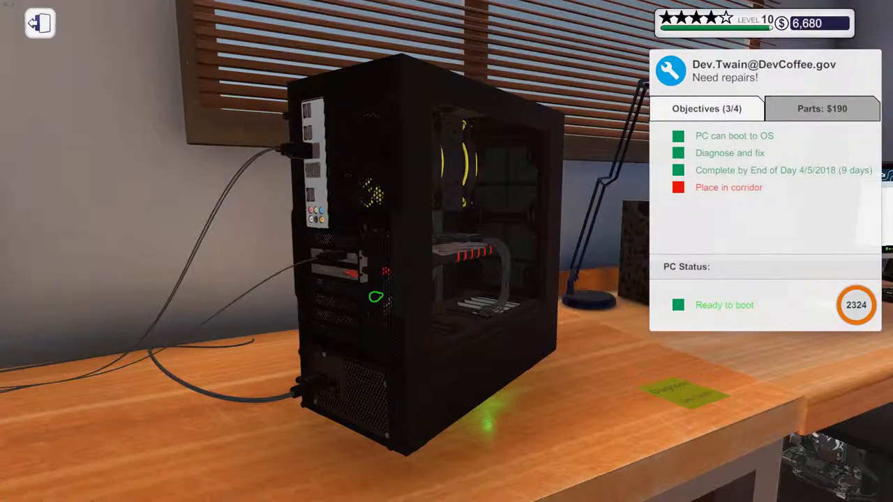
{"action": "key", "text": "Escape"}
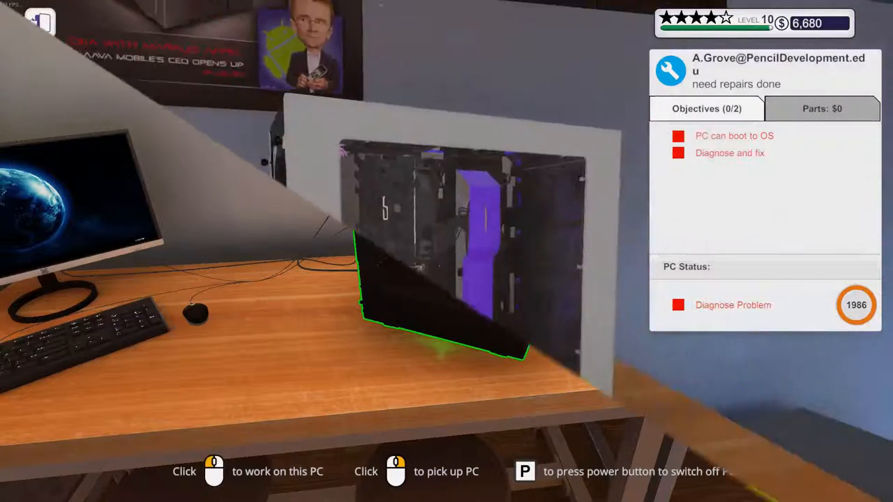
Step: Start working on the purple PC and equip the Compressed Air from the inventory
{"action": "left_click", "coordinate": [446, 251]}
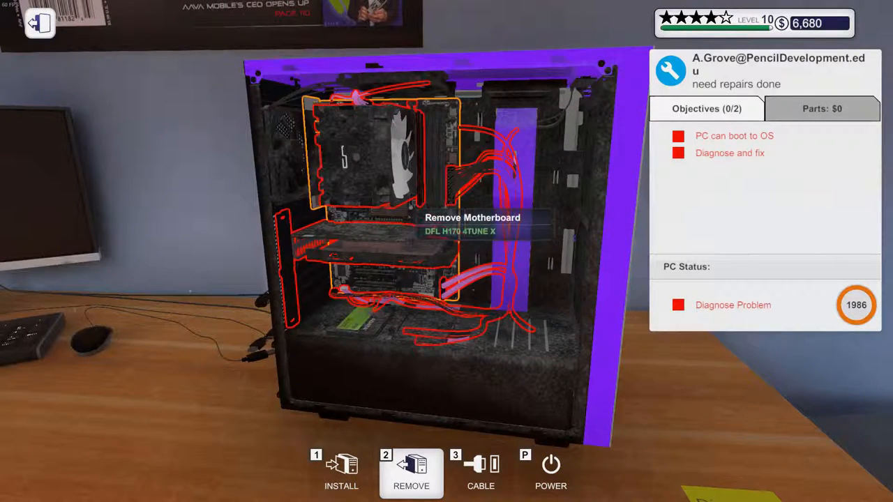
{"action": "key", "text": "i"}
{"action": "left_click", "coordinate": [495, 258]}
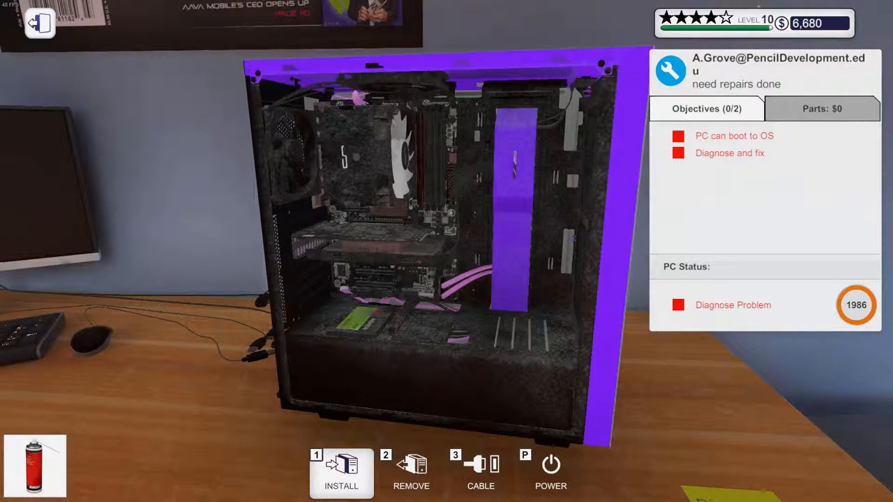
Step: Blow the dust off the cooler, case bottom, SSD, bracket, interior and rear fan
{"action": "left_click", "coordinate": [457, 335]}
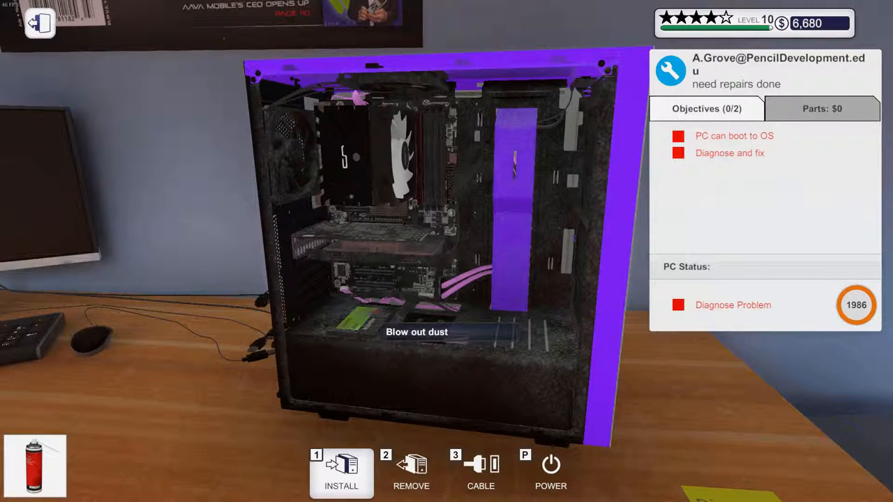
{"action": "left_click", "coordinate": [426, 330]}
{"action": "left_click", "coordinate": [363, 320]}
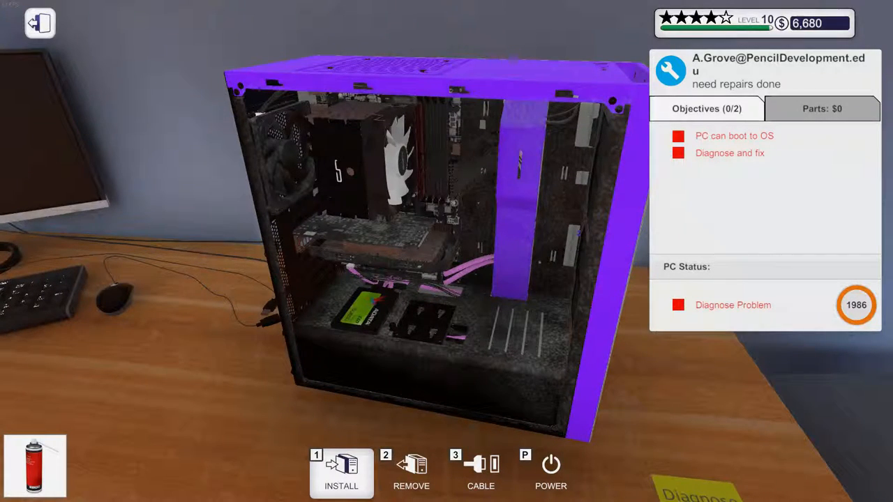
{"action": "left_click", "coordinate": [523, 209]}
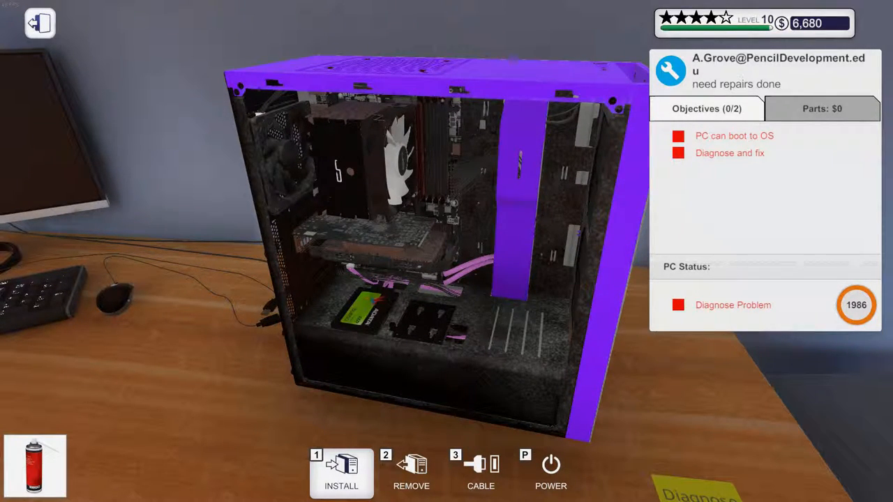
{"action": "left_click", "coordinate": [384, 279]}
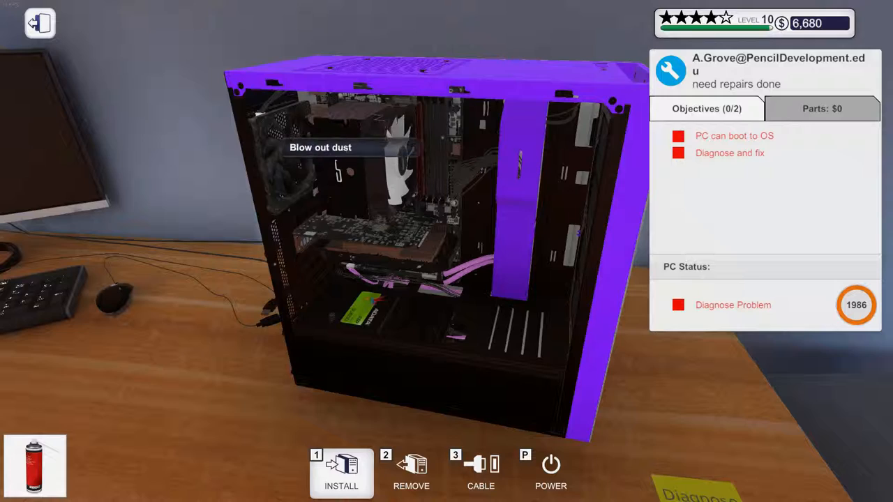
{"action": "left_click", "coordinate": [315, 164]}
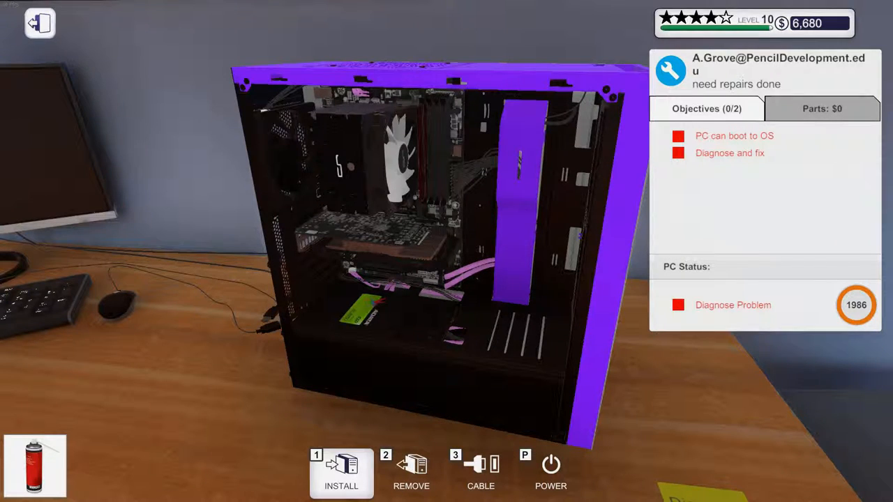
Step: In cable mode, connect the graphics card power cable and both motherboard cables
{"action": "key", "text": "i"}
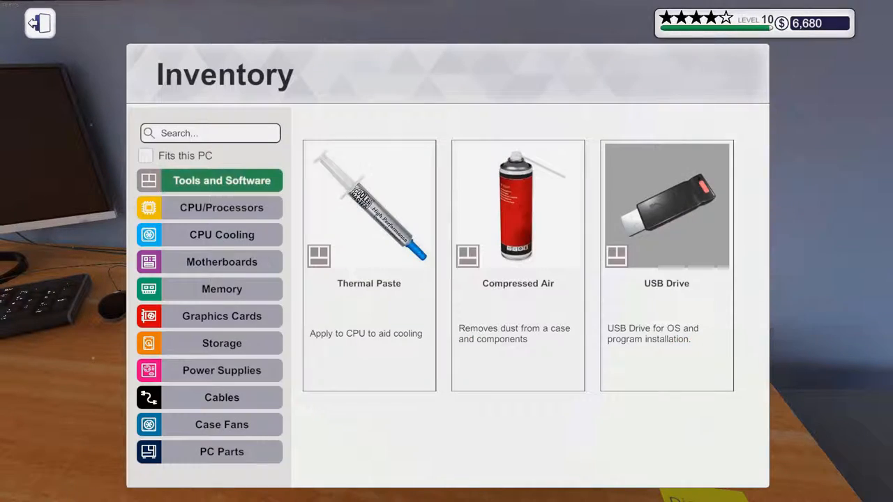
{"action": "key", "text": "3"}
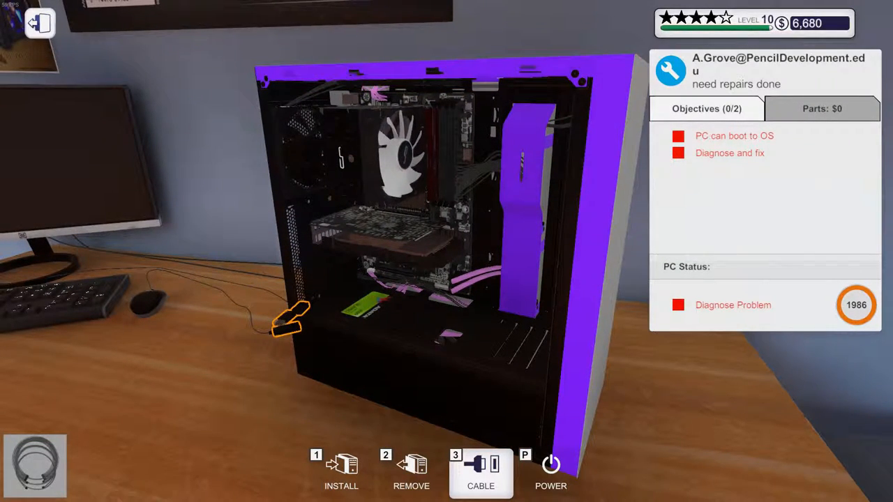
{"action": "left_click", "coordinate": [335, 218]}
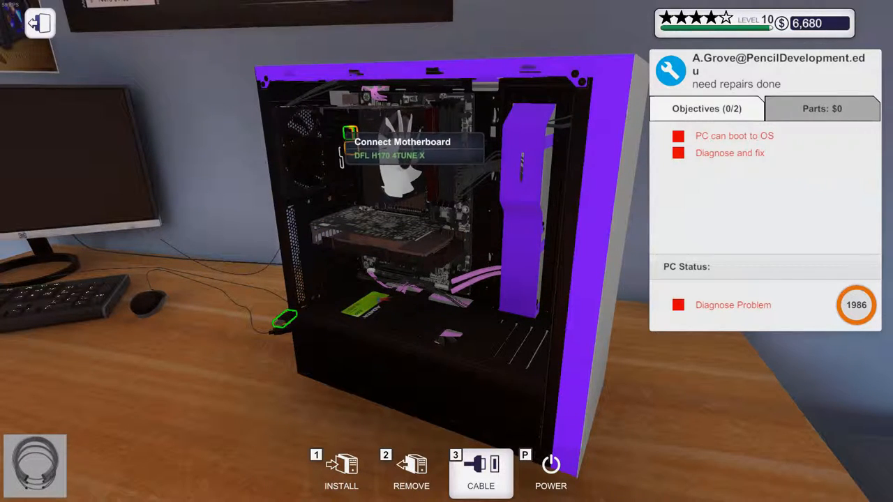
{"action": "left_click", "coordinate": [347, 132]}
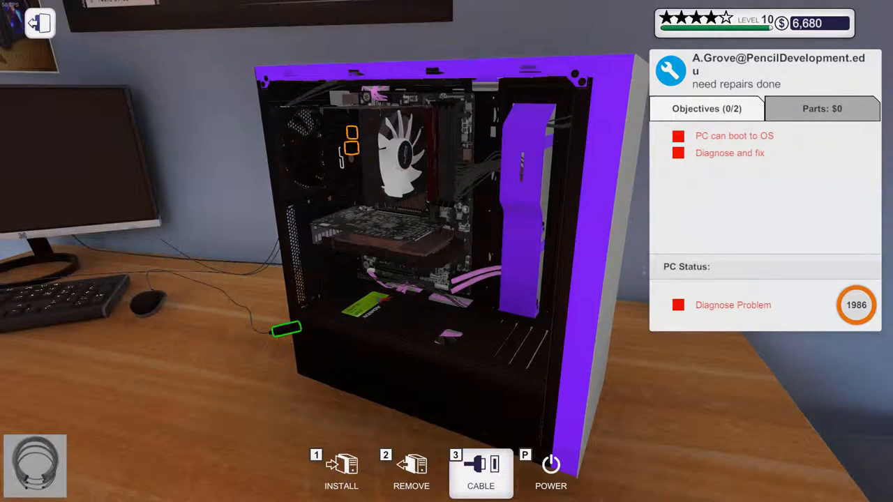
{"action": "left_click", "coordinate": [350, 139]}
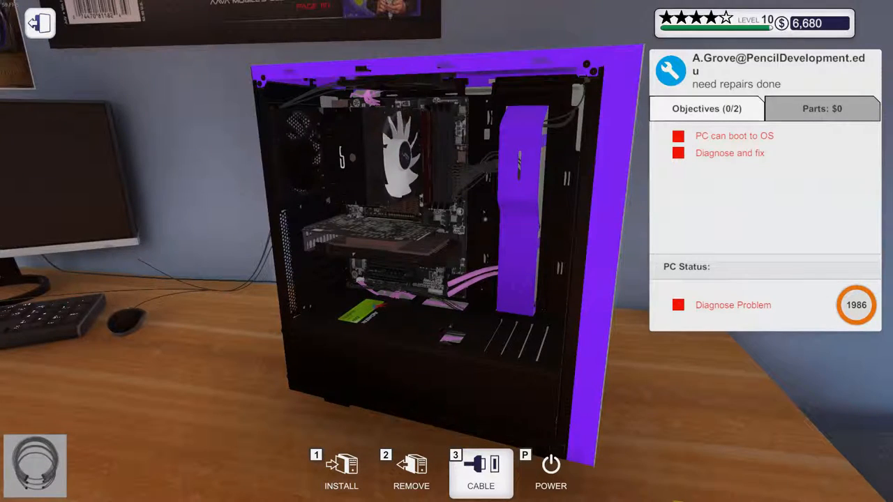
Step: Remove the air cooler, open the socket shield, pull the Pentium CPU and leave the PC
{"action": "key", "text": "2"}
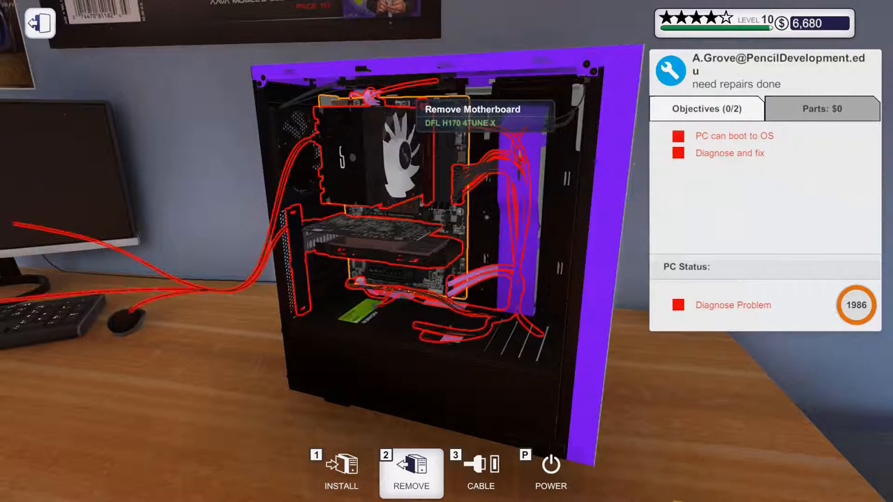
{"action": "left_click", "coordinate": [379, 133]}
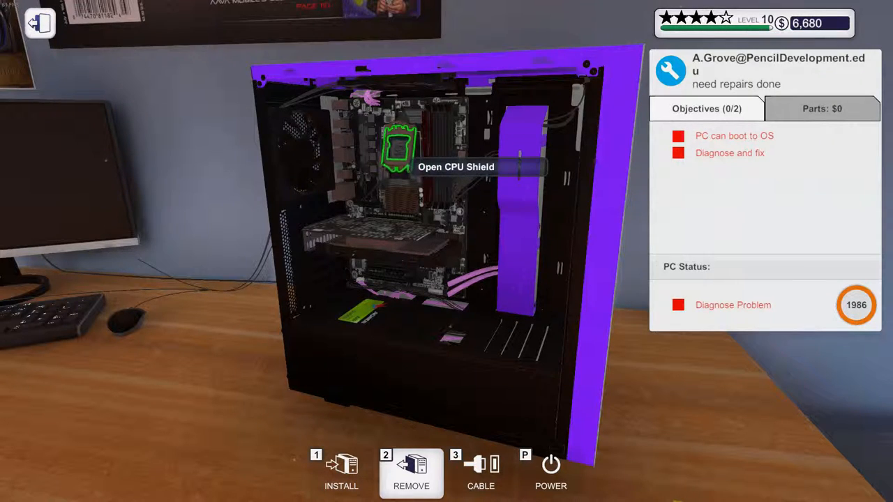
{"action": "left_click", "coordinate": [401, 150]}
{"action": "left_click", "coordinate": [401, 152]}
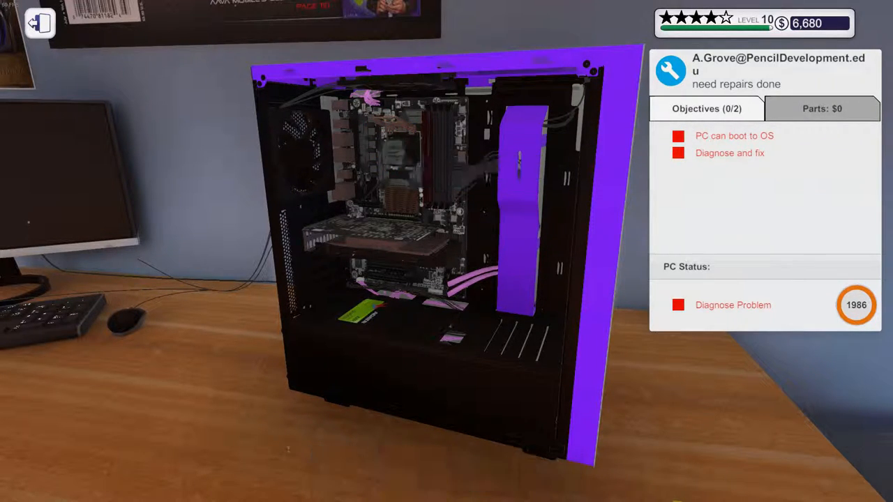
{"action": "key", "text": "Escape"}
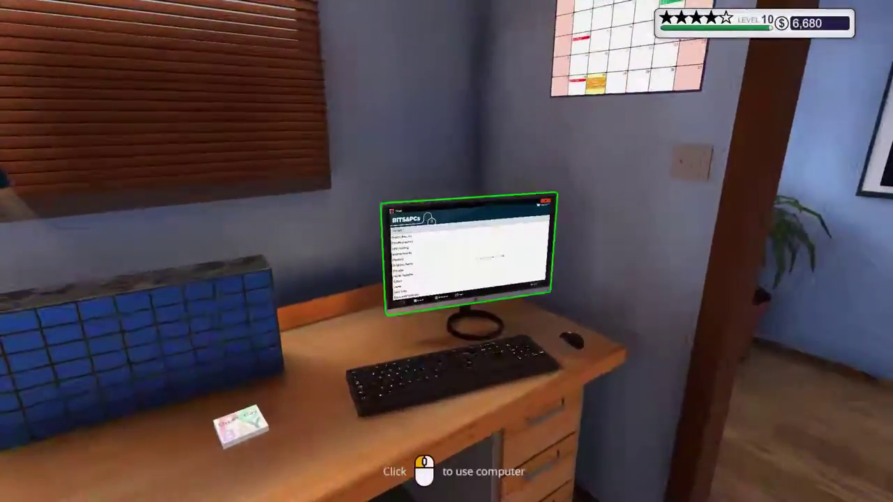
Step: Order an Intel Pentium G4620 from the shop's CPU/Processors section for $125
{"action": "left_click", "coordinate": [446, 251]}
{"action": "left_click", "coordinate": [129, 192]}
{"action": "scroll", "coordinate": [516, 300], "scroll_direction": "down", "scroll_amount": 5}
{"action": "scroll", "coordinate": [516, 300], "scroll_direction": "down", "scroll_amount": 5}
{"action": "scroll", "coordinate": [516, 300], "scroll_direction": "up", "scroll_amount": 3}
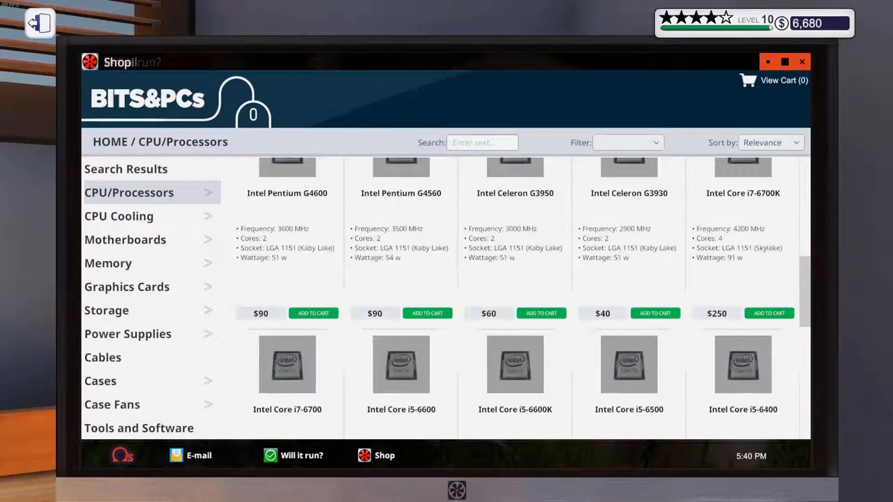
{"action": "scroll", "coordinate": [516, 300], "scroll_direction": "up", "scroll_amount": 2}
{"action": "scroll", "coordinate": [516, 300], "scroll_direction": "down", "scroll_amount": 5}
{"action": "scroll", "coordinate": [516, 300], "scroll_direction": "down", "scroll_amount": 3}
{"action": "scroll", "coordinate": [516, 300], "scroll_direction": "down", "scroll_amount": 3}
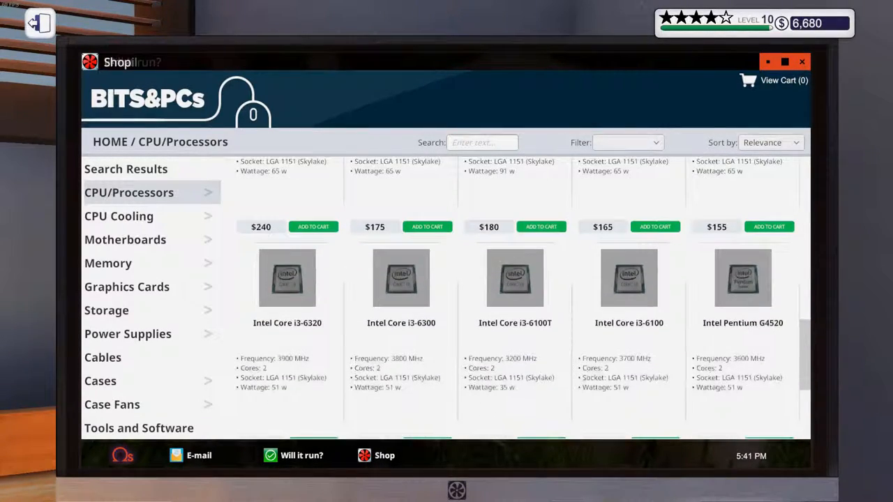
{"action": "scroll", "coordinate": [516, 300], "scroll_direction": "down", "scroll_amount": 3}
{"action": "scroll", "coordinate": [516, 300], "scroll_direction": "down", "scroll_amount": 3}
{"action": "scroll", "coordinate": [517, 300], "scroll_direction": "down", "scroll_amount": 2}
{"action": "scroll", "coordinate": [516, 300], "scroll_direction": "down", "scroll_amount": 1}
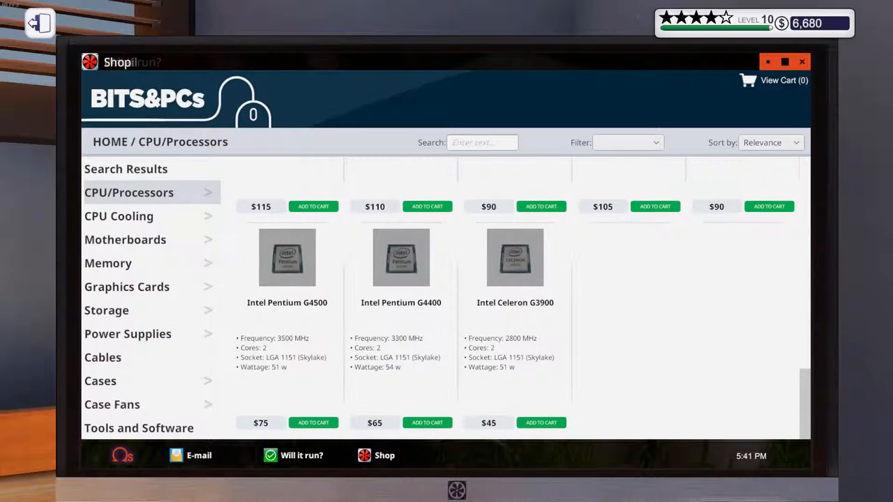
{"action": "scroll", "coordinate": [516, 300], "scroll_direction": "up", "scroll_amount": 3}
{"action": "scroll", "coordinate": [516, 300], "scroll_direction": "up", "scroll_amount": 3}
{"action": "scroll", "coordinate": [516, 300], "scroll_direction": "up", "scroll_amount": 3}
{"action": "scroll", "coordinate": [516, 300], "scroll_direction": "up", "scroll_amount": 2}
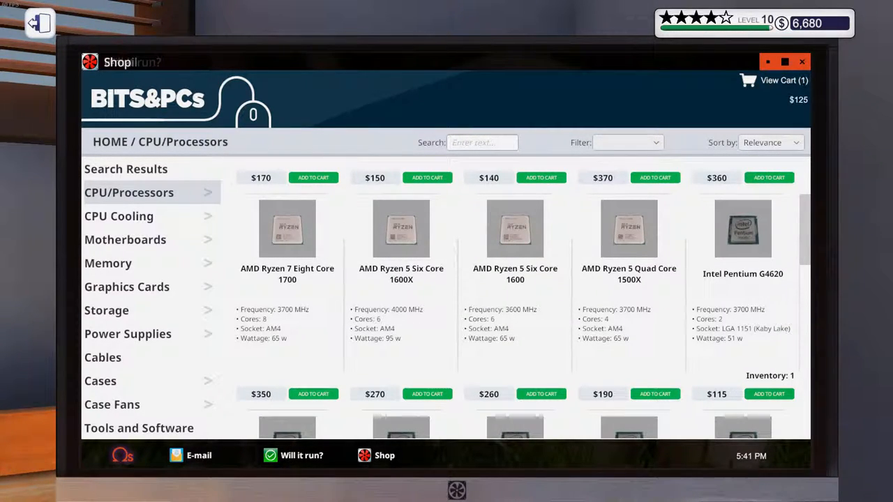
{"action": "left_click", "coordinate": [774, 80]}
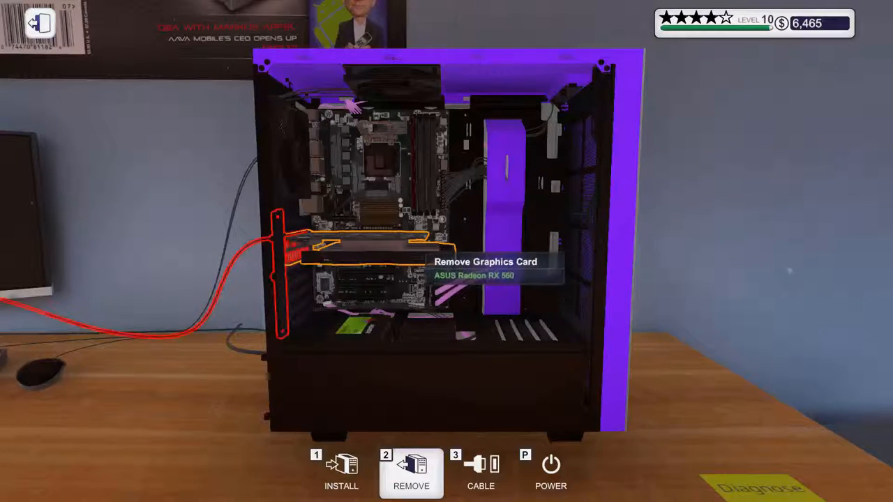
Step: Install the new Pentium G4620 from inventory and sell the broken one
{"action": "key", "text": "i"}
{"action": "left_click", "coordinate": [222, 235]}
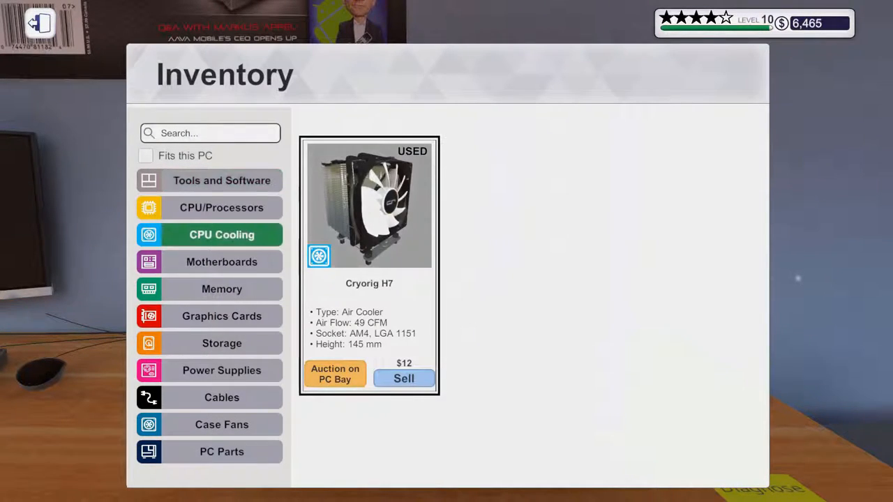
{"action": "left_click", "coordinate": [369, 209]}
{"action": "key", "text": "i"}
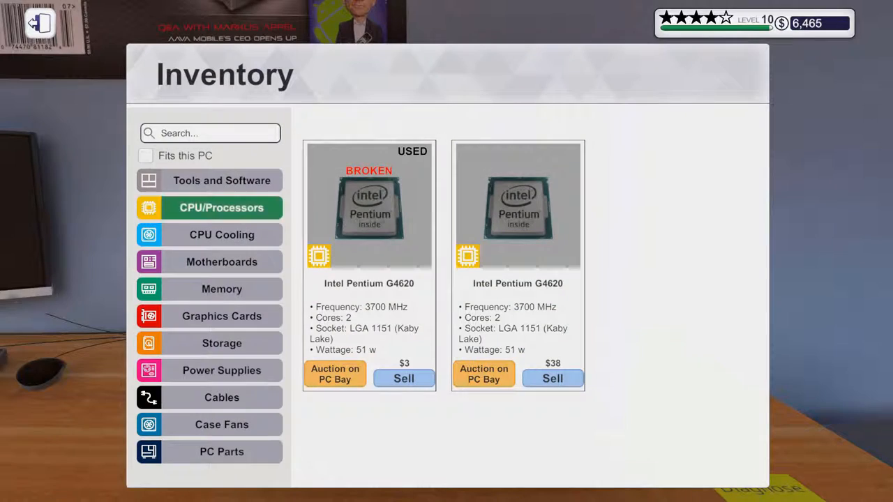
{"action": "left_click", "coordinate": [404, 378]}
{"action": "key", "text": "Escape"}
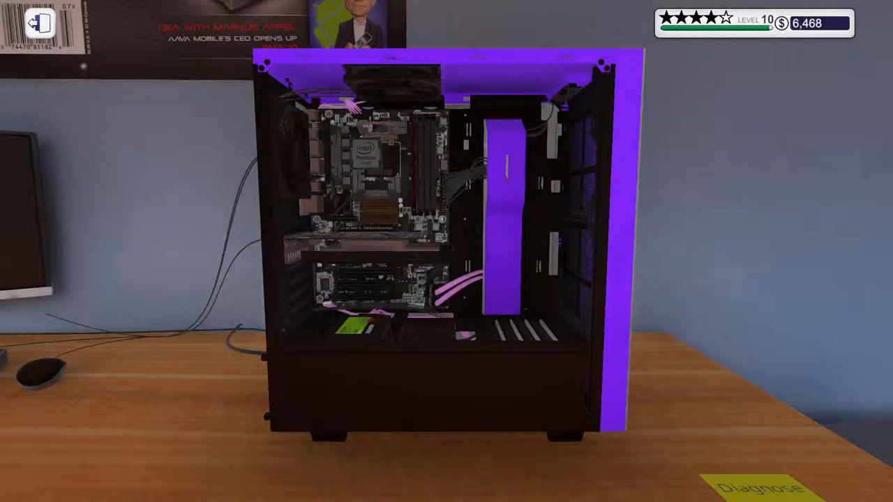
Step: Mount the Cryorig H7 cooler on the CPU with thermal paste applied
{"action": "key", "text": "i"}
{"action": "left_click", "coordinate": [221, 234]}
{"action": "left_click", "coordinate": [369, 206]}
{"action": "key", "text": "i"}
{"action": "left_click", "coordinate": [222, 180]}
{"action": "left_click", "coordinate": [369, 205]}
{"action": "key", "text": "i"}
{"action": "left_click", "coordinate": [222, 235]}
{"action": "left_click", "coordinate": [369, 206]}
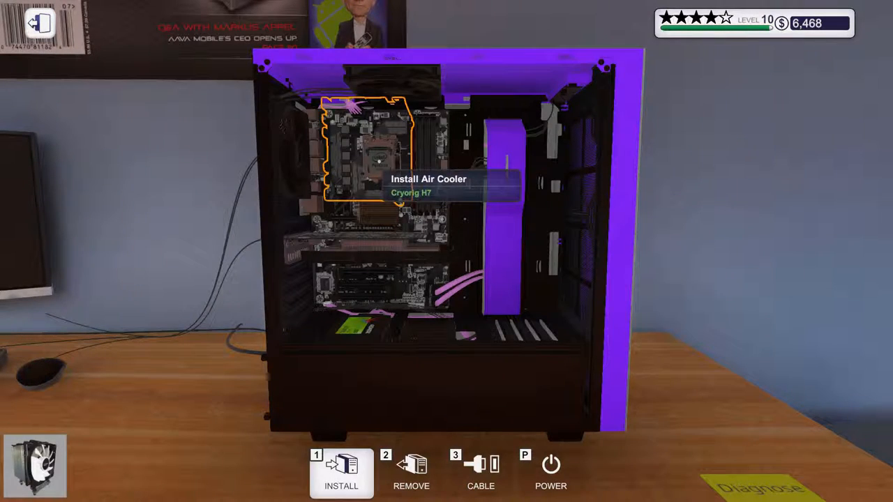
{"action": "key", "text": "Tab"}
{"action": "left_click", "coordinate": [379, 160]}
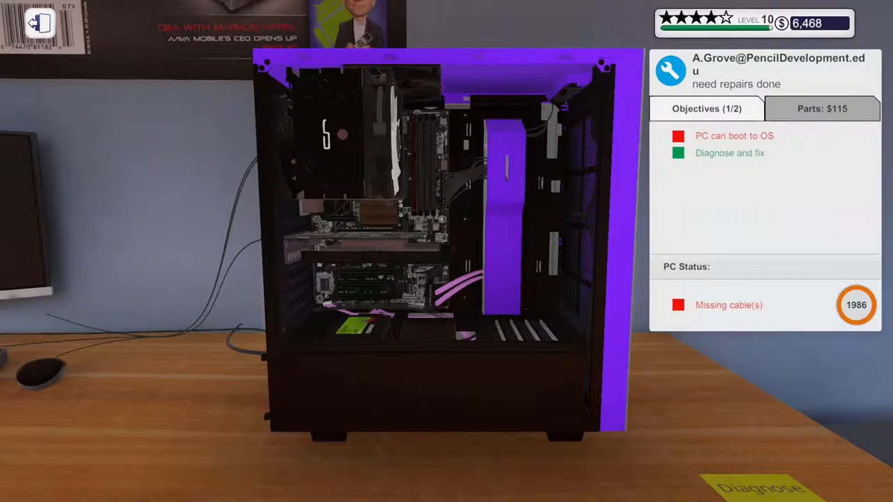
Step: Reconnect the motherboard cable and fit the side panel back onto the case
{"action": "key", "text": "3"}
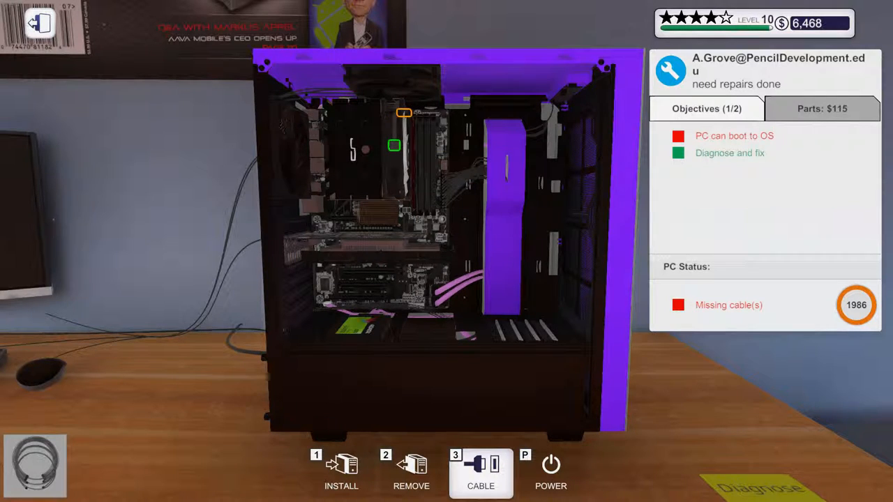
{"action": "left_click", "coordinate": [402, 115]}
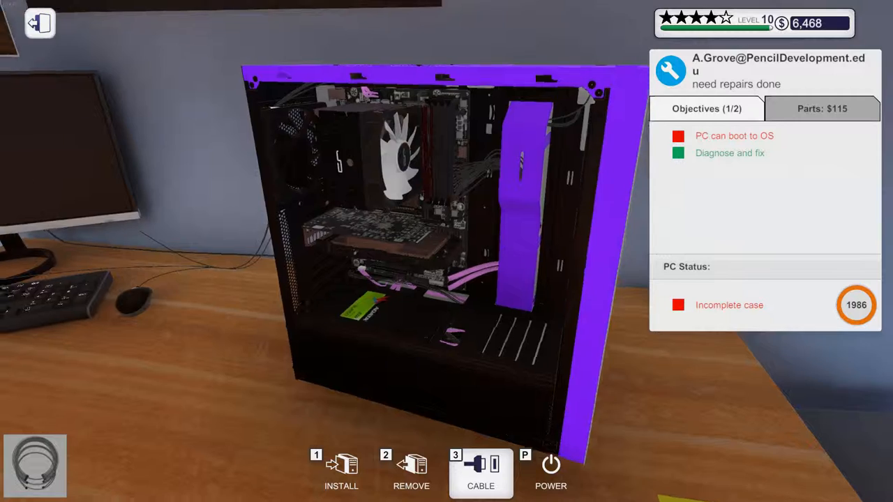
{"action": "left_click_drag", "start_coordinate": [447, 252], "coordinate": [349, 251]}
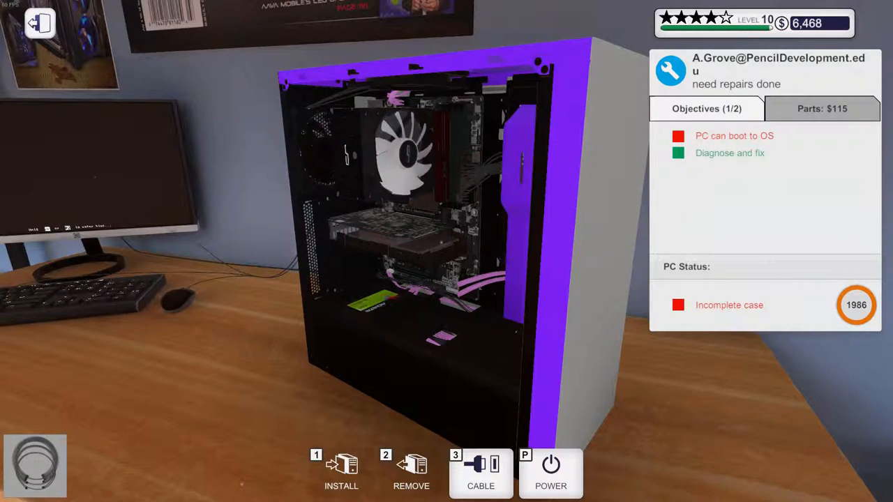
{"action": "key", "text": "1"}
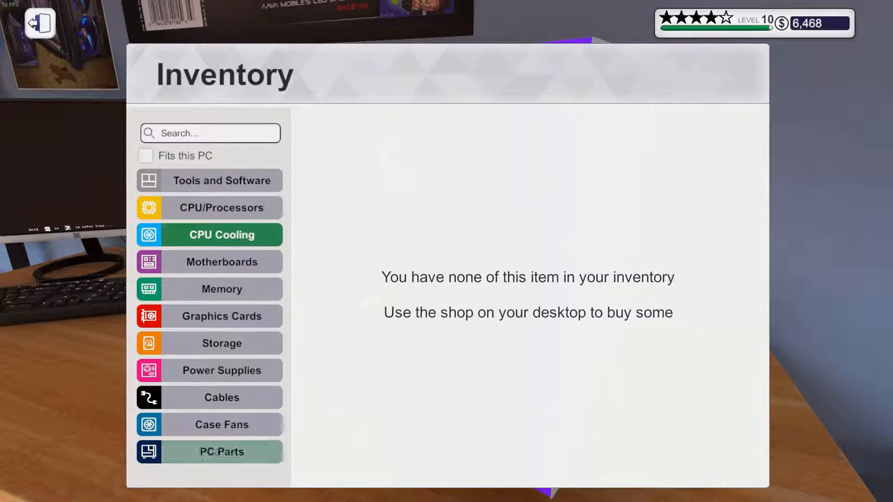
{"action": "left_click", "coordinate": [222, 451]}
{"action": "left_click", "coordinate": [369, 265]}
{"action": "left_click", "coordinate": [447, 251]}
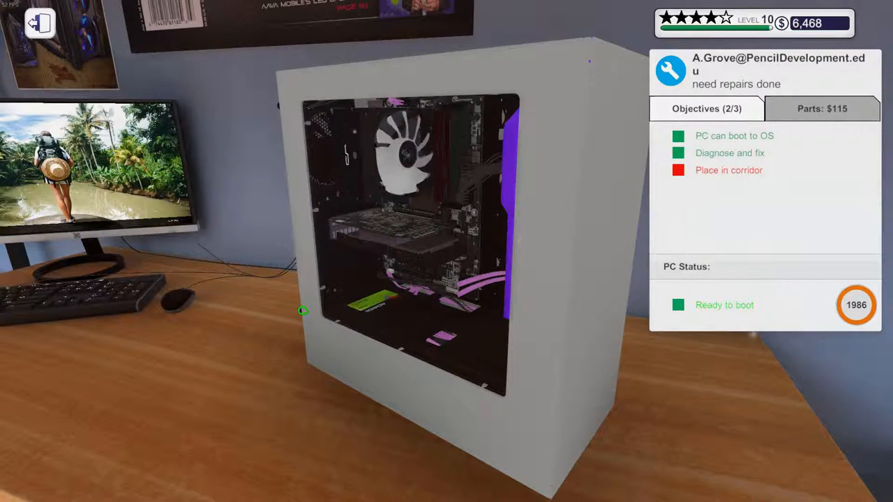
Step: Carry A.Grove's repaired PC to the corridor and return to the office computer
{"action": "key", "text": "Escape"}
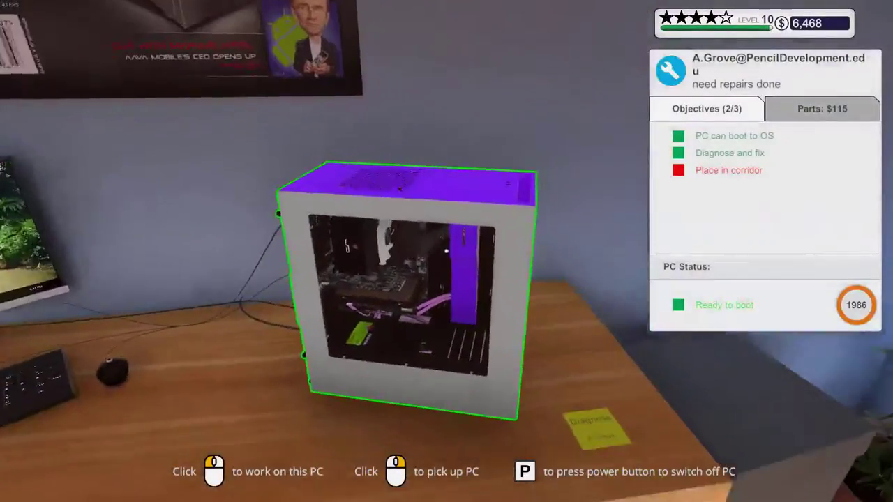
{"action": "right_click", "coordinate": [446, 251]}
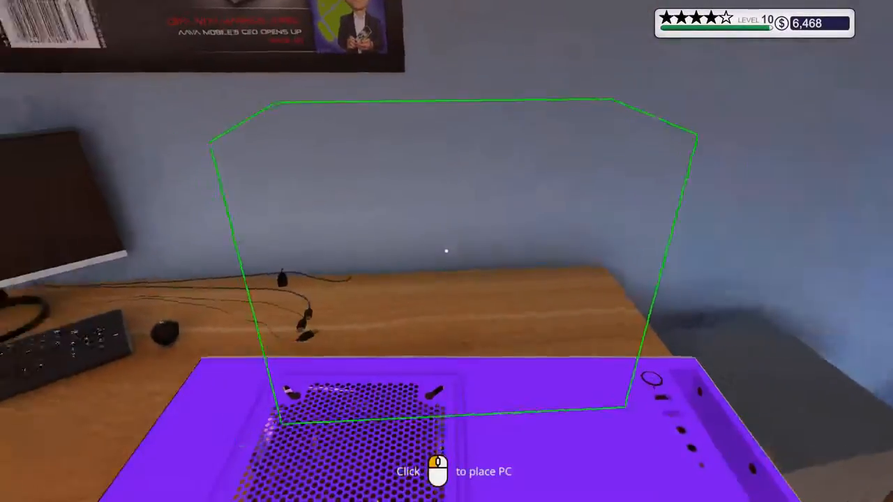
{"action": "key", "text": "w"}
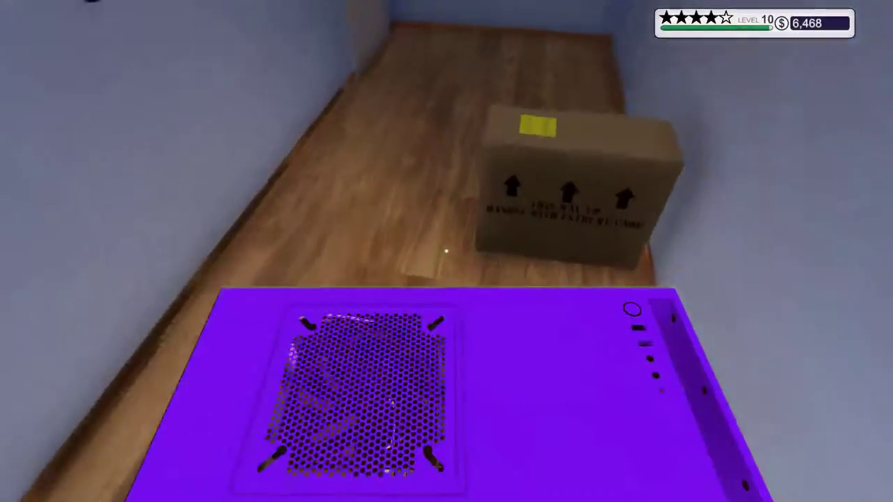
{"action": "left_click", "coordinate": [447, 251]}
{"action": "key", "text": "w"}
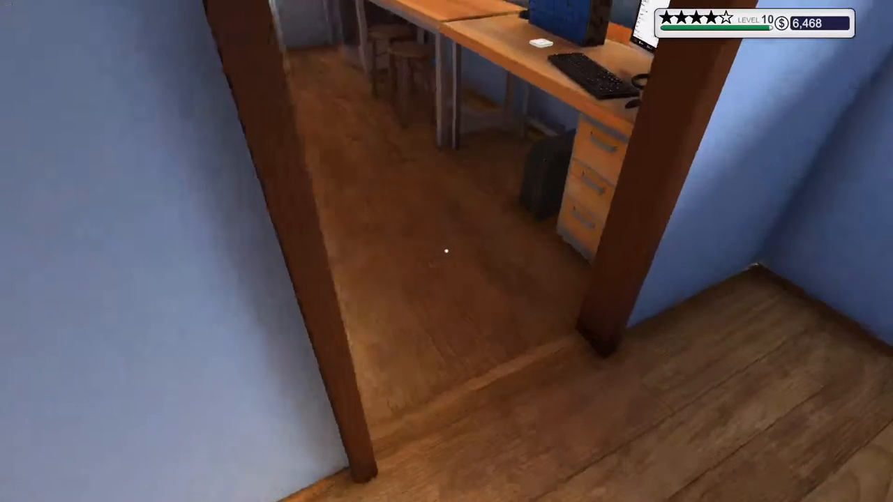
{"action": "left_click", "coordinate": [447, 251]}
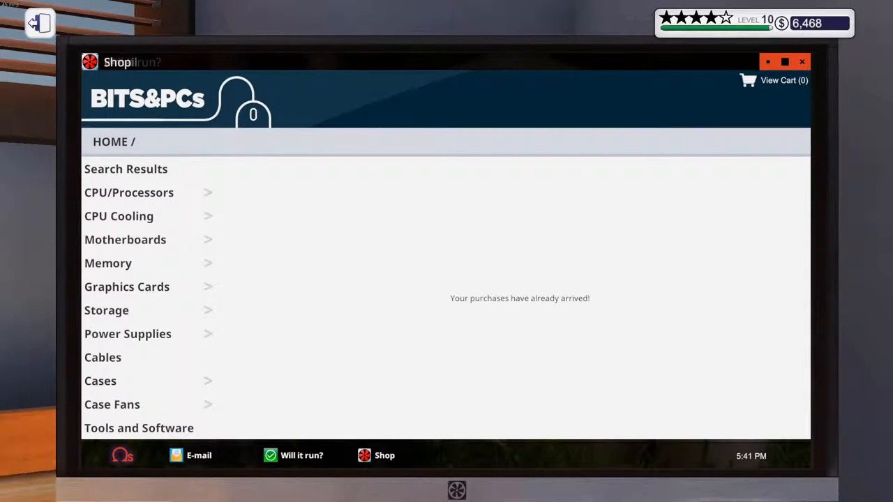
Step: Collect payment for Dev.Twain's finished repair job via e-mail and dismiss the notices
{"action": "left_click", "coordinate": [199, 456]}
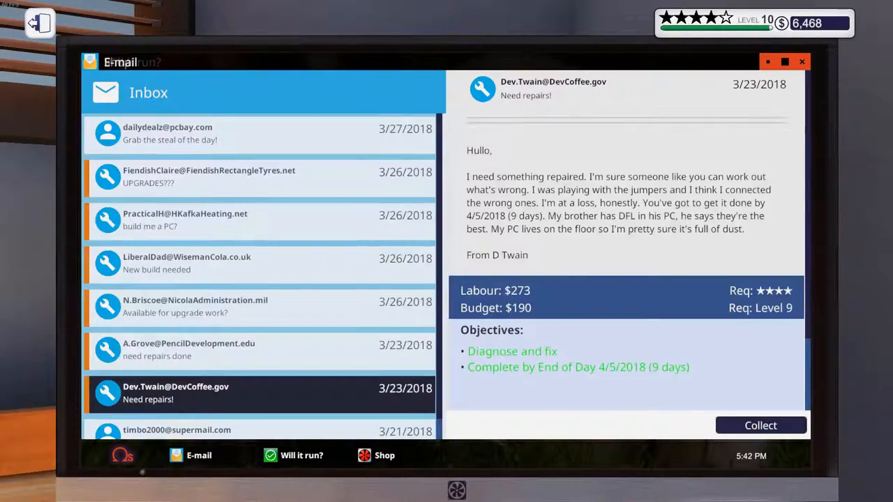
{"action": "left_click", "coordinate": [761, 425]}
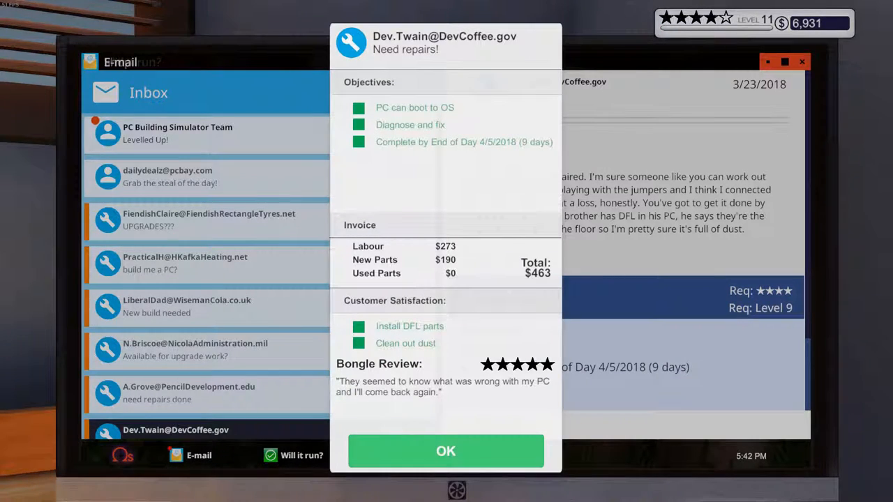
{"action": "left_click", "coordinate": [446, 450]}
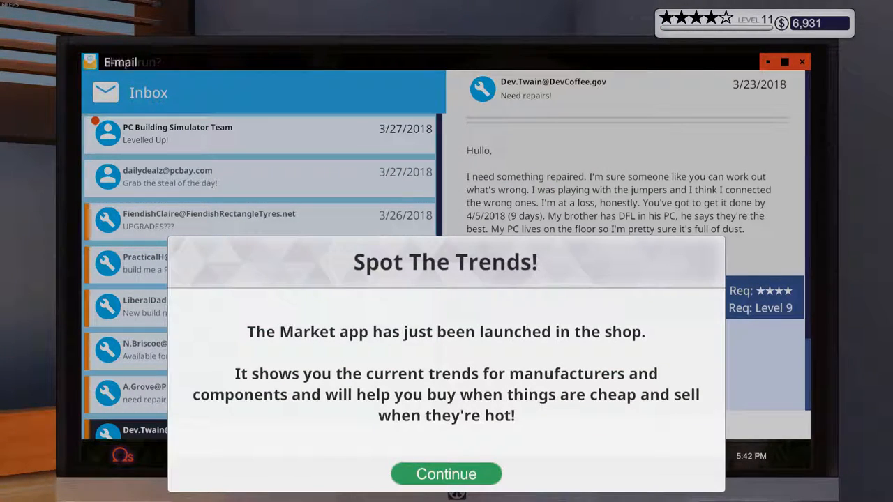
{"action": "left_click", "coordinate": [445, 474]}
Step: Discard the completed job's e-mail and collect payment for A.Grove's CPU repair
{"action": "left_click", "coordinate": [494, 425]}
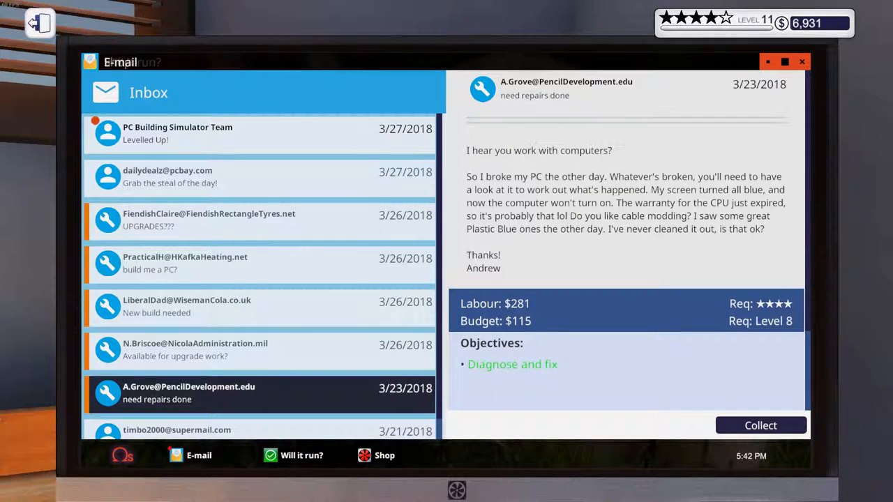
{"action": "left_click", "coordinate": [760, 425]}
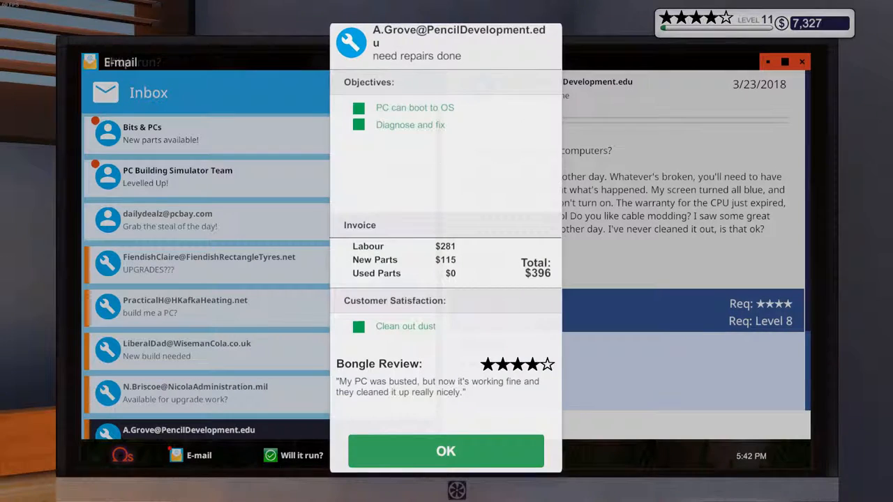